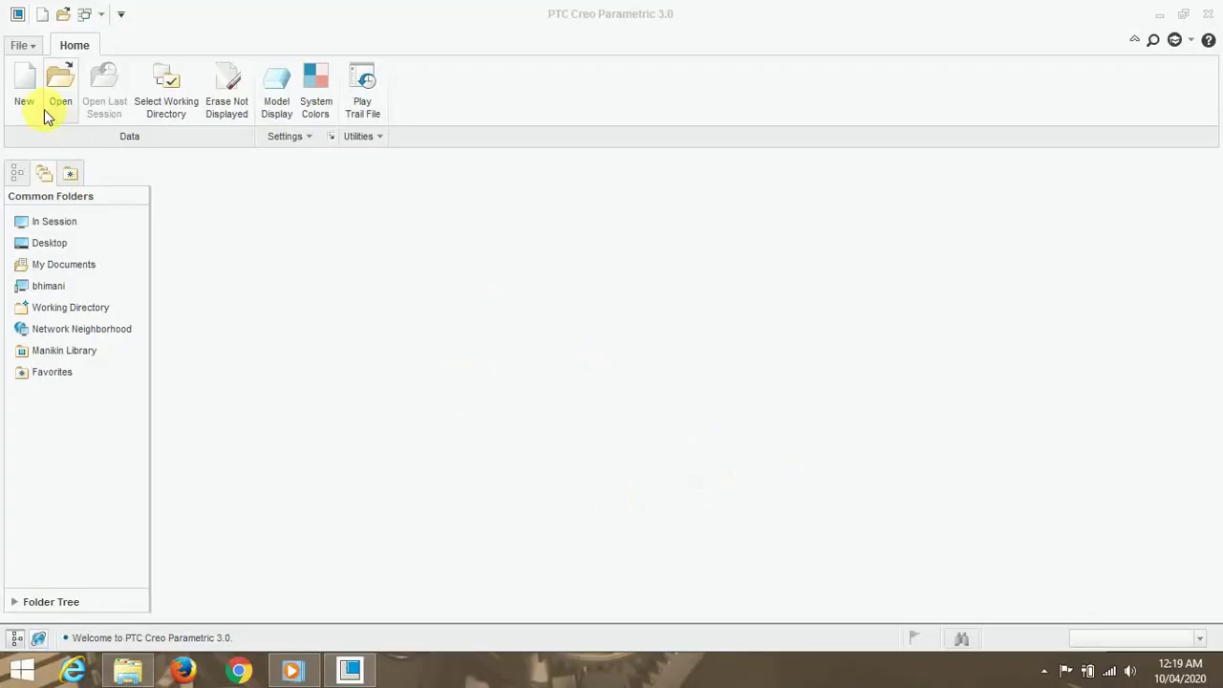
Start a new solid part named FLOWER_POT.
click(25, 96)
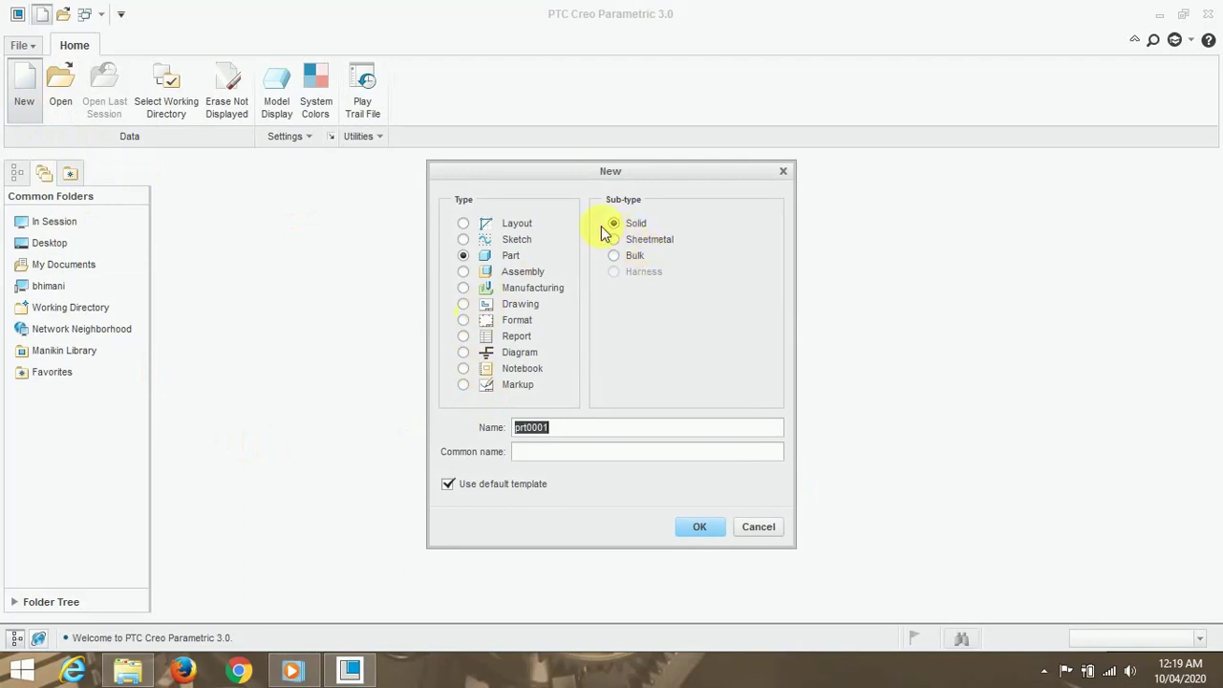
click(506, 260)
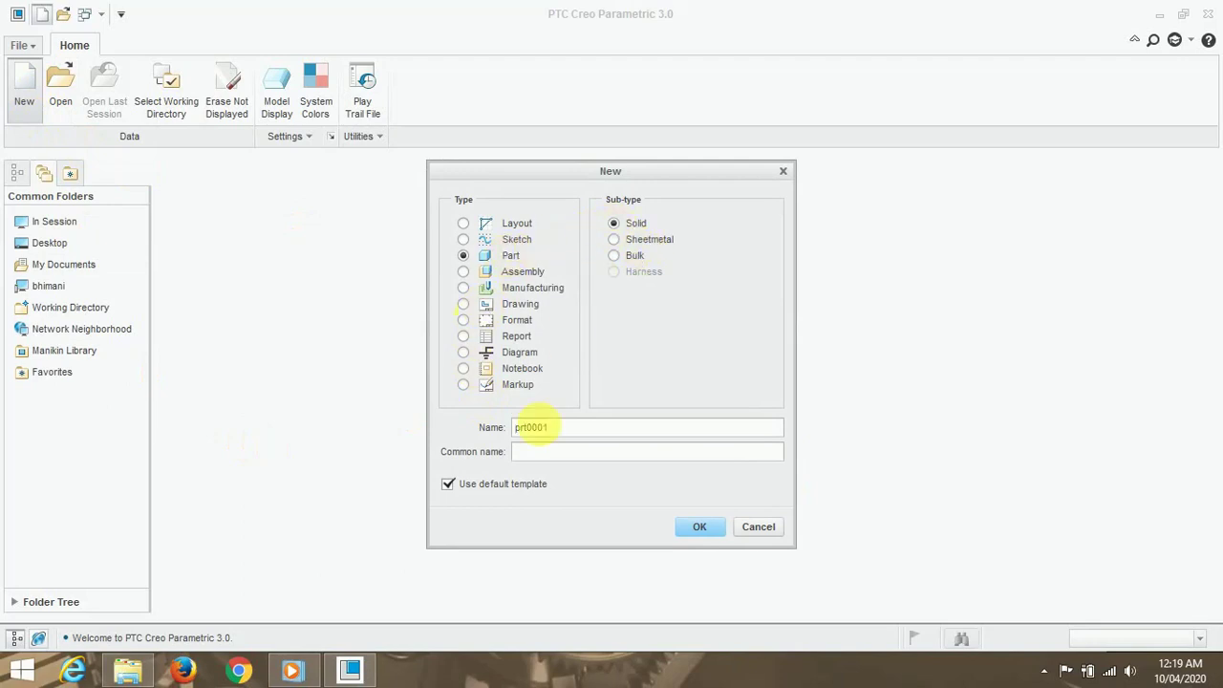
double_click(531, 427)
text(Flower_Pot)
click(688, 527)
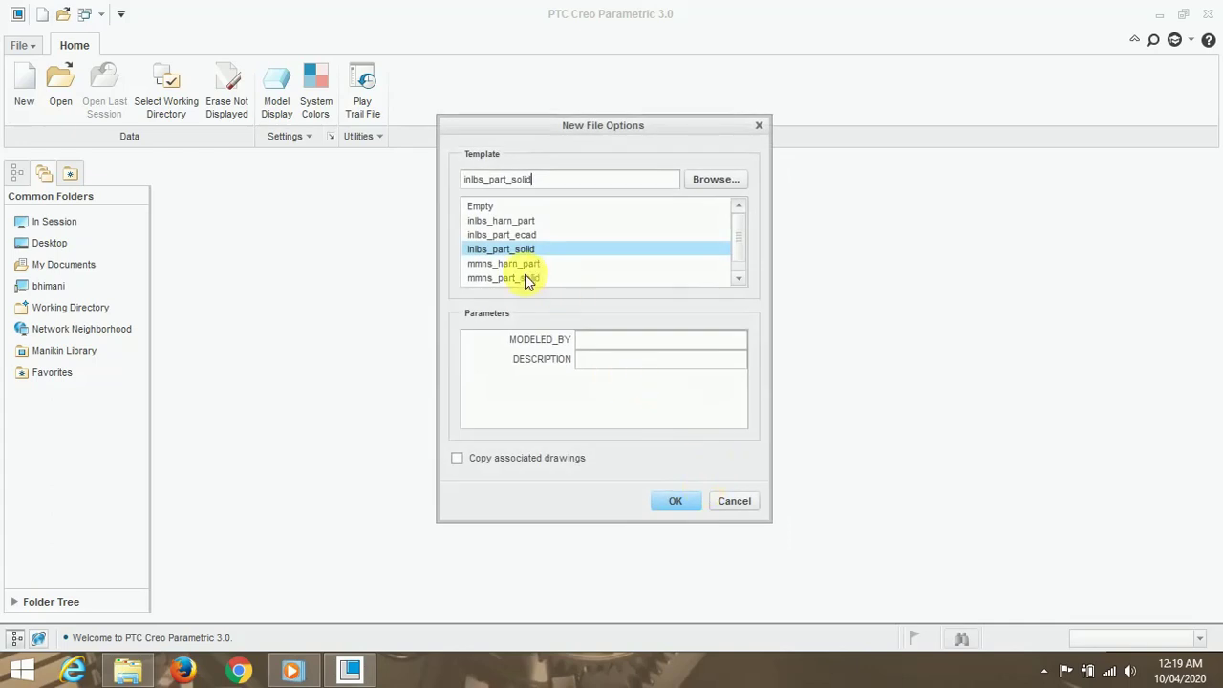
Base the part on the metric mmns_part_solid template and select the FRONT plane.
click(737, 279)
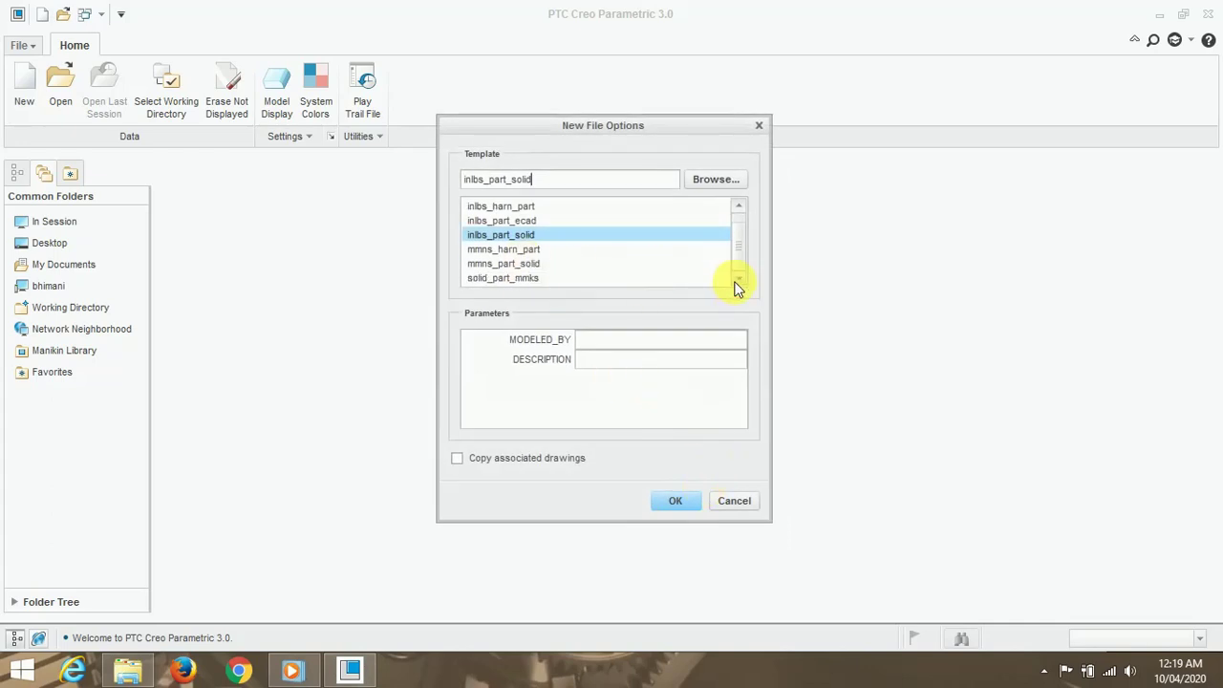
click(503, 262)
click(672, 501)
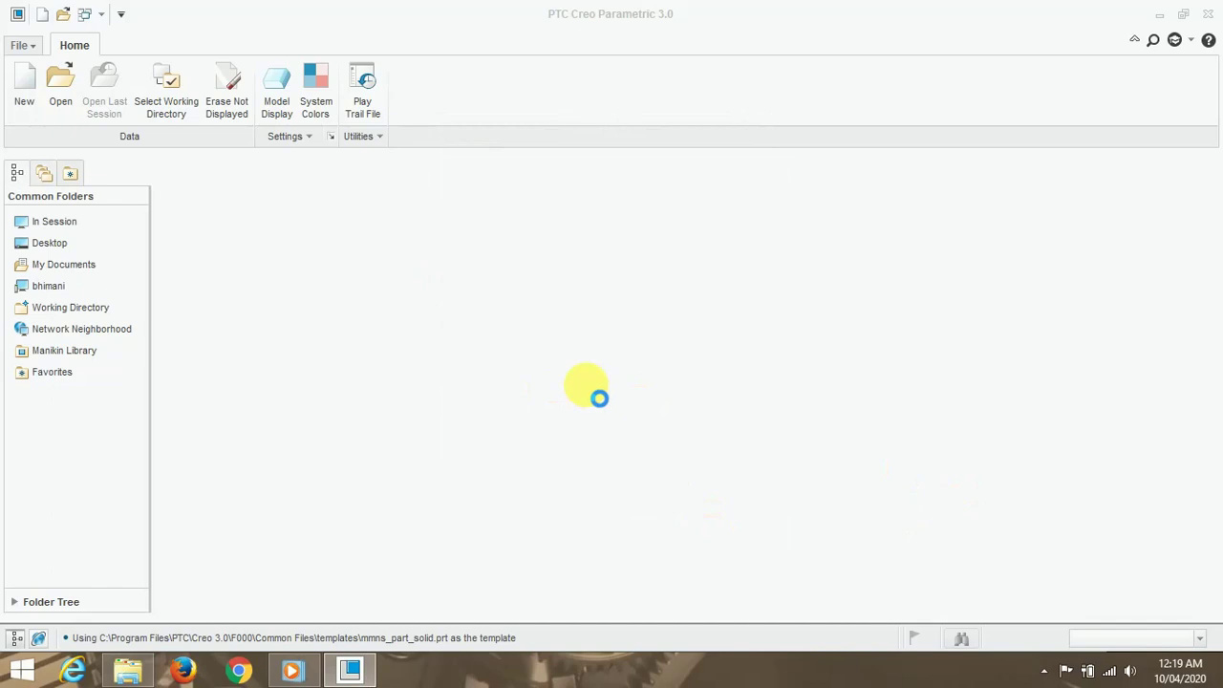
click(551, 300)
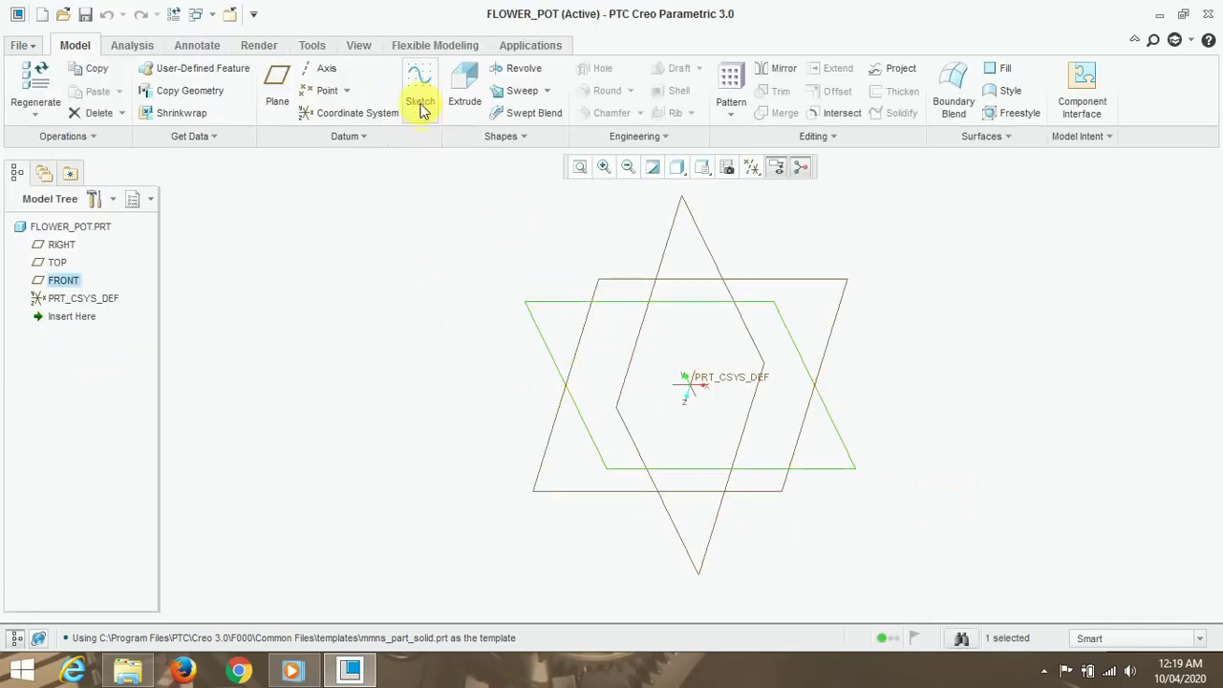
Start a sketch on FRONT, viewed flat, with a vertical centerline through the origin.
click(422, 101)
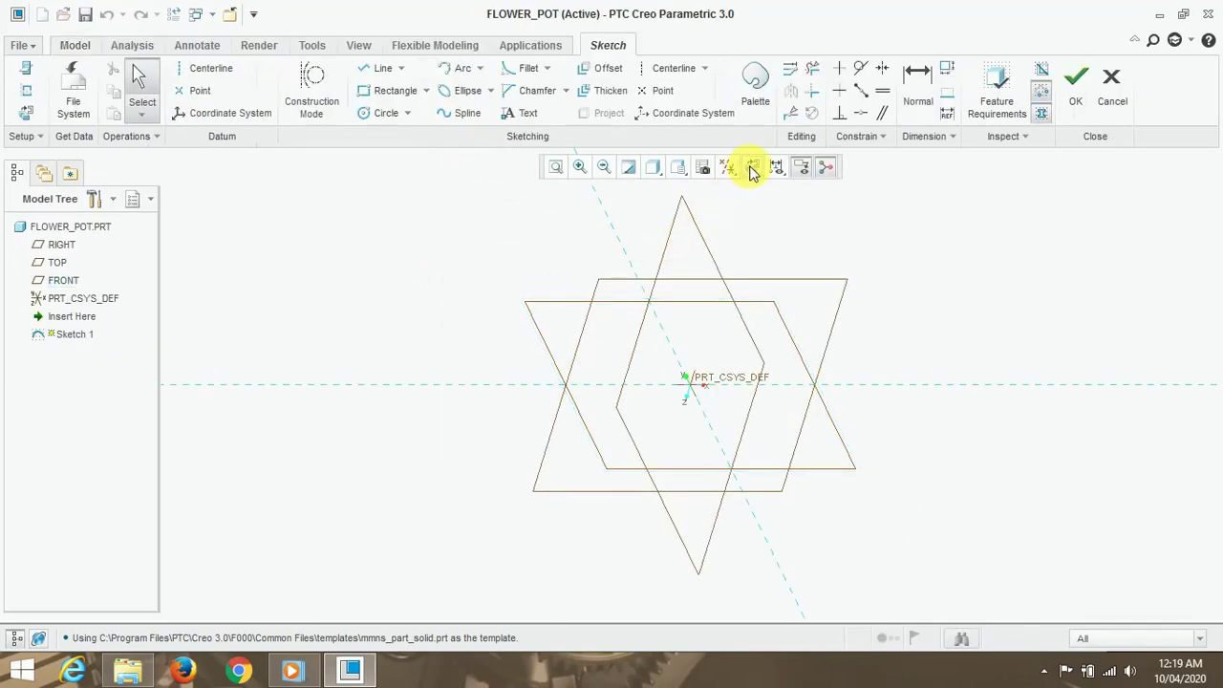
click(752, 169)
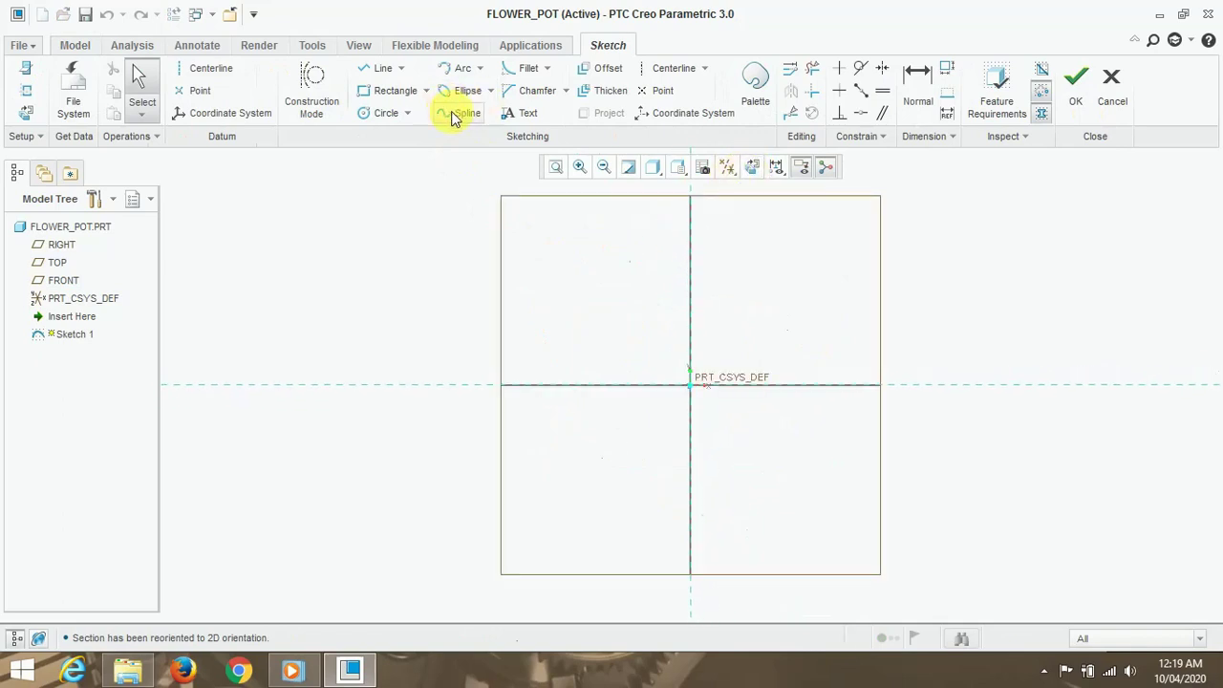
click(202, 68)
click(691, 315)
click(689, 449)
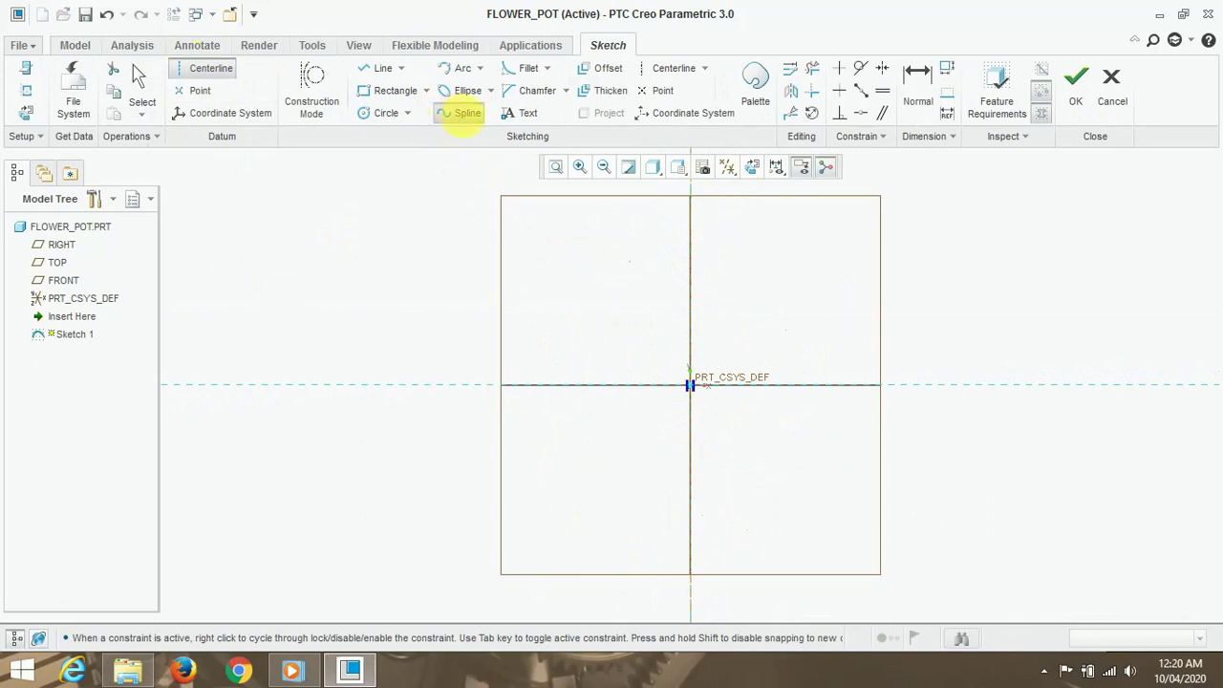
Draw a four-point S-shaped spline from top to bottom, left of the centerline.
click(459, 112)
click(574, 238)
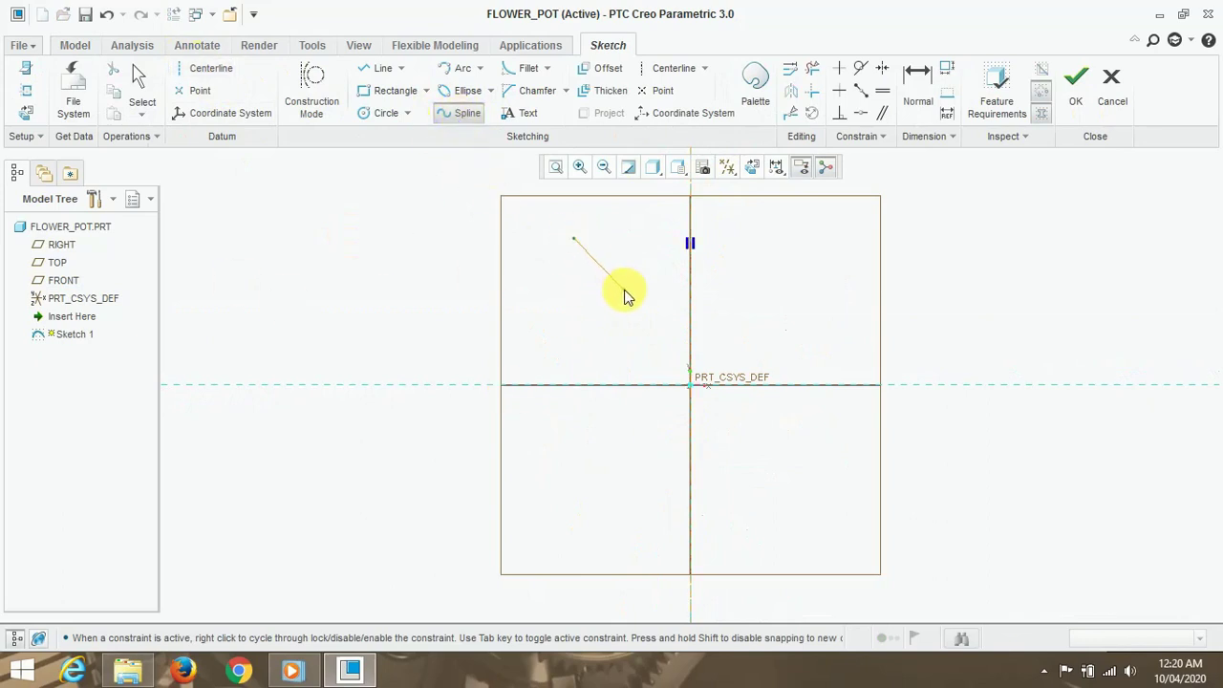
click(623, 290)
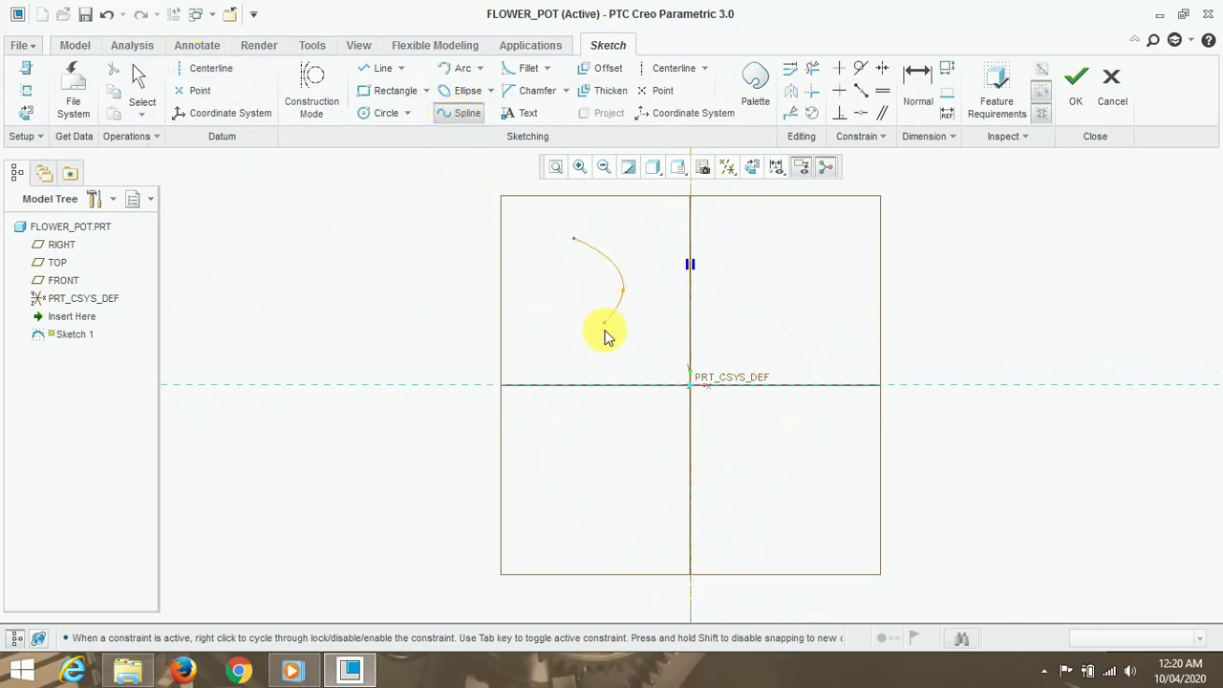
click(580, 425)
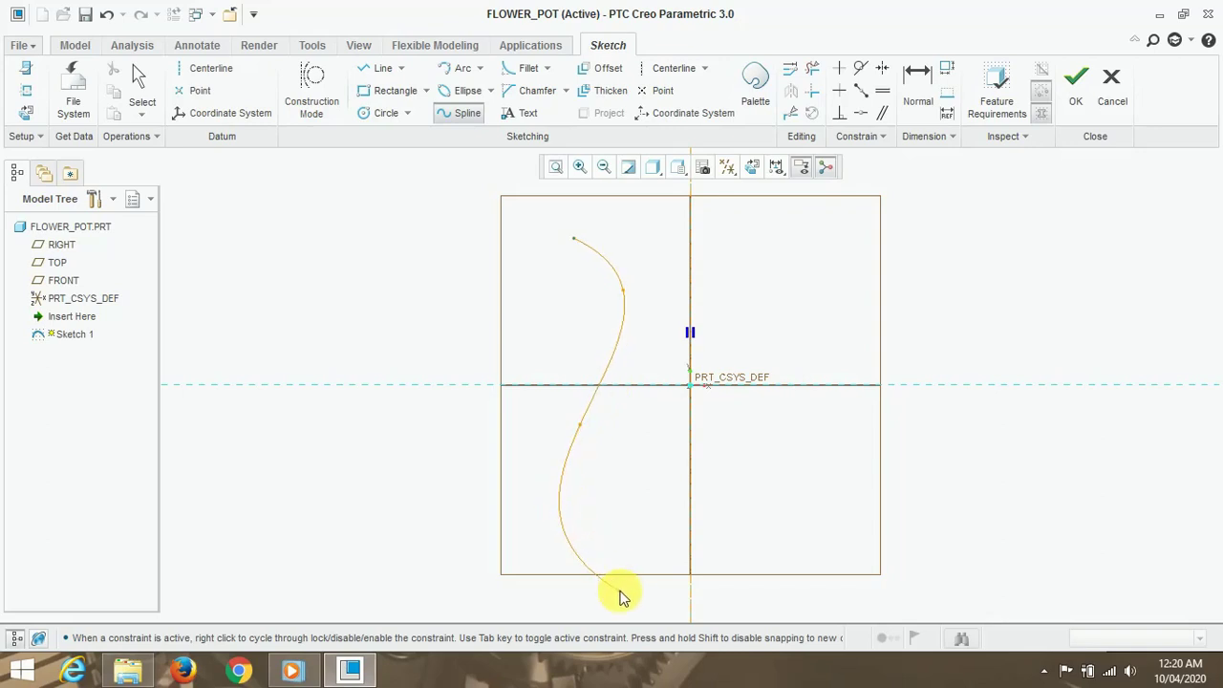
click(621, 595)
middle_click(650, 497)
middle_click(655, 473)
Set the spline's top offset to 60 and pull the upper bulge toward the centerline.
scroll(637, 234, down, 3)
double_click(627, 259)
text(60)
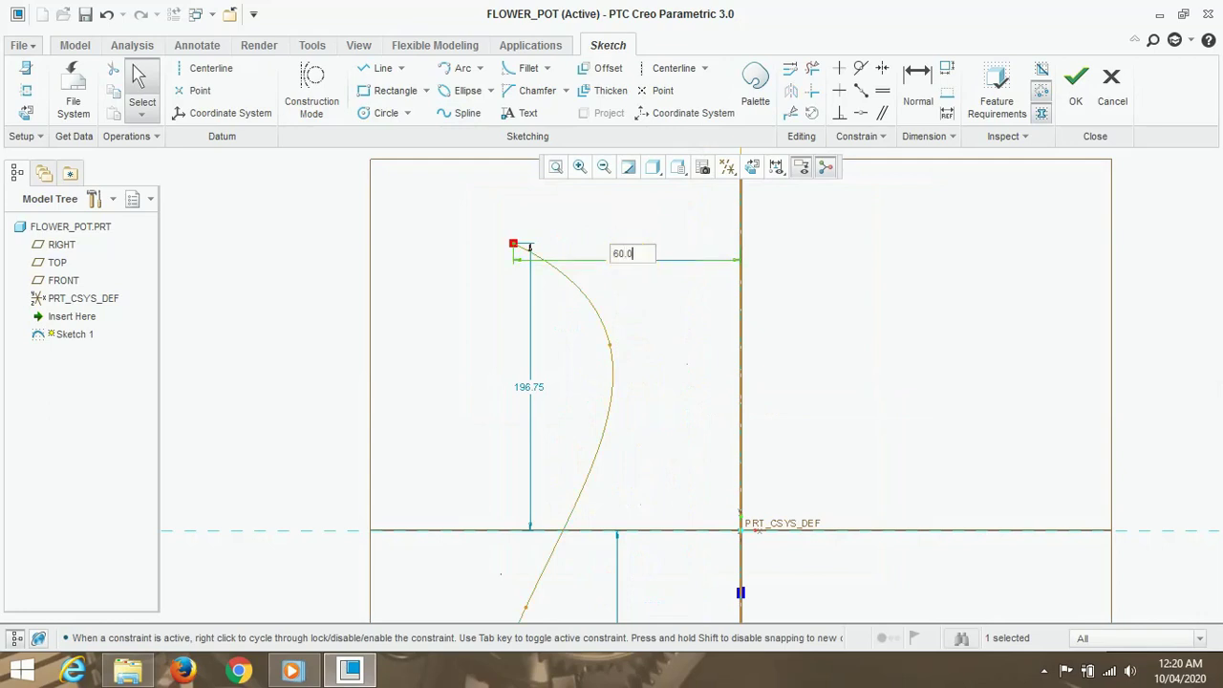
key(Return)
scroll(759, 265, up, 2)
scroll(707, 299, down, 2)
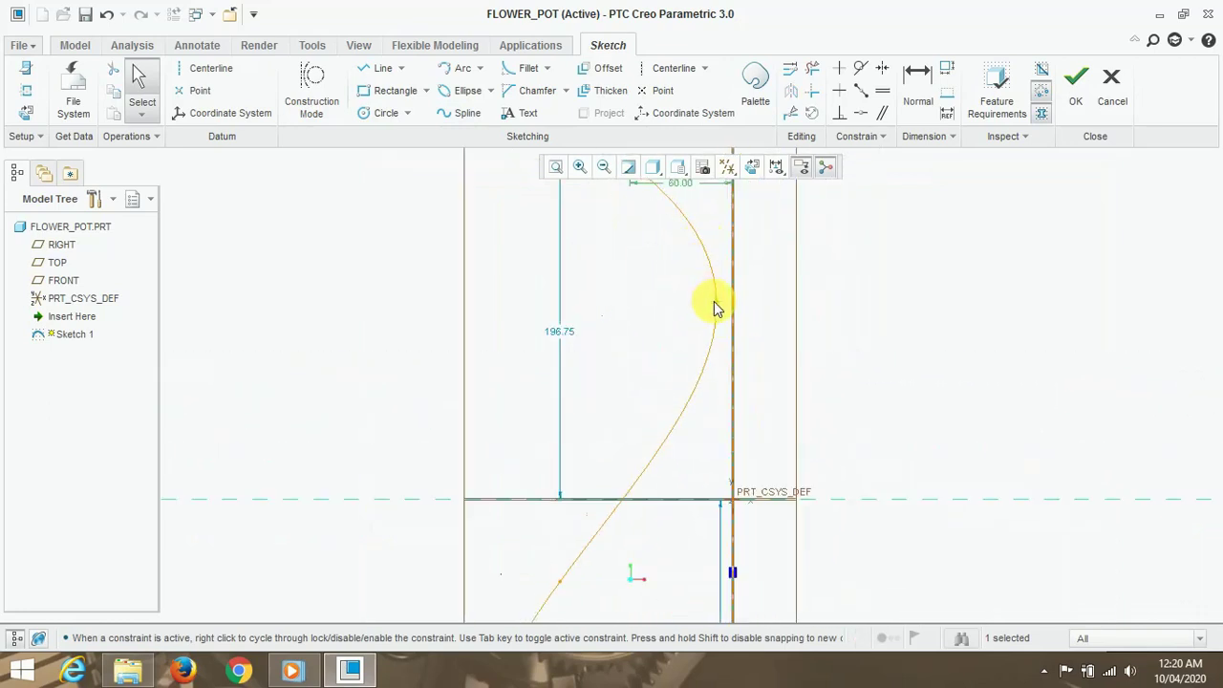
drag(717, 308, 693, 316)
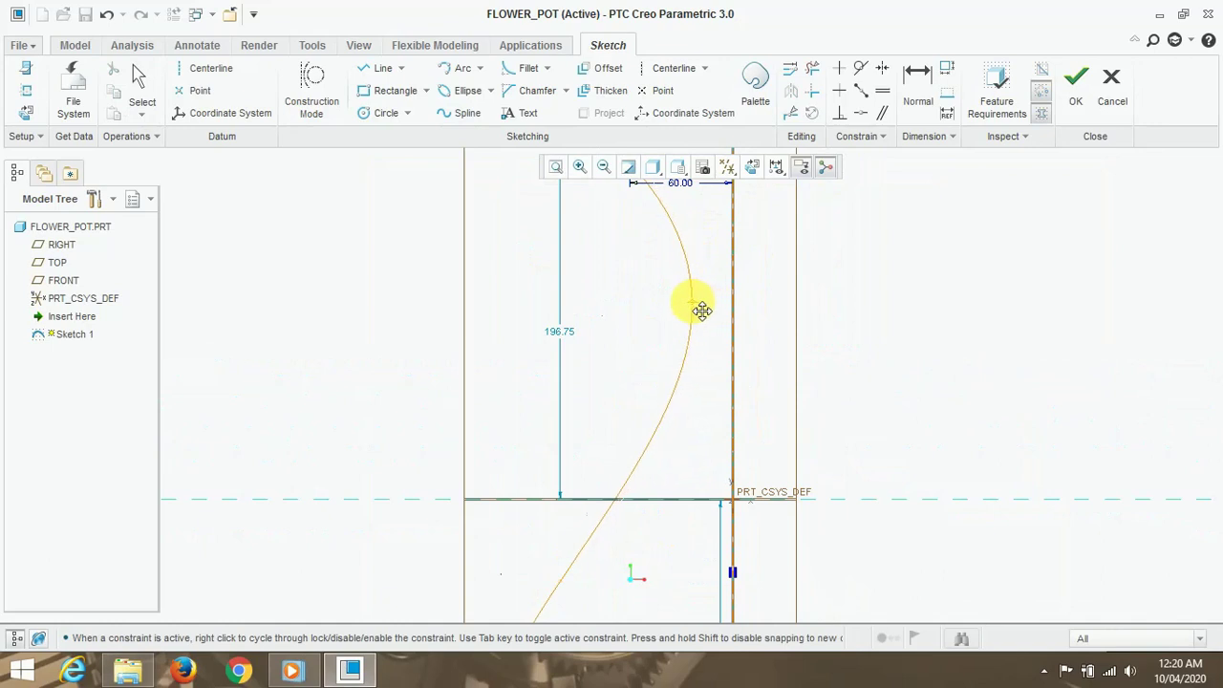
Add a 35 offset dimension from the centerline to the upper spline point.
click(912, 106)
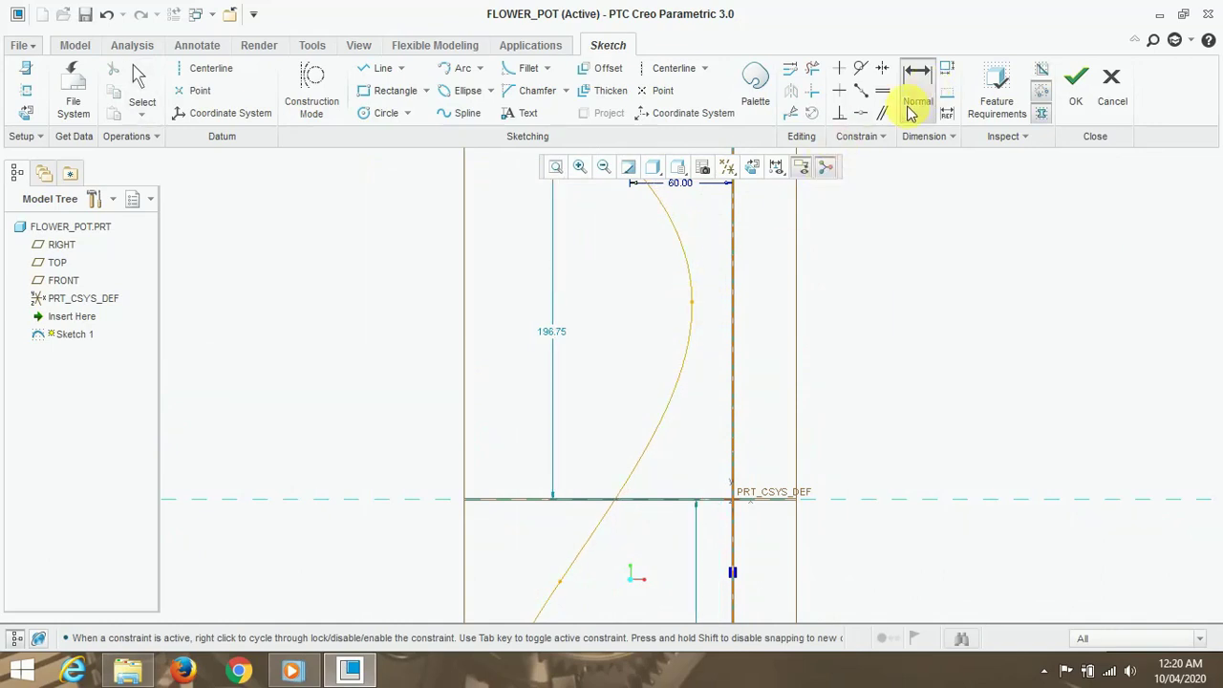
click(692, 303)
click(733, 307)
middle_click(725, 317)
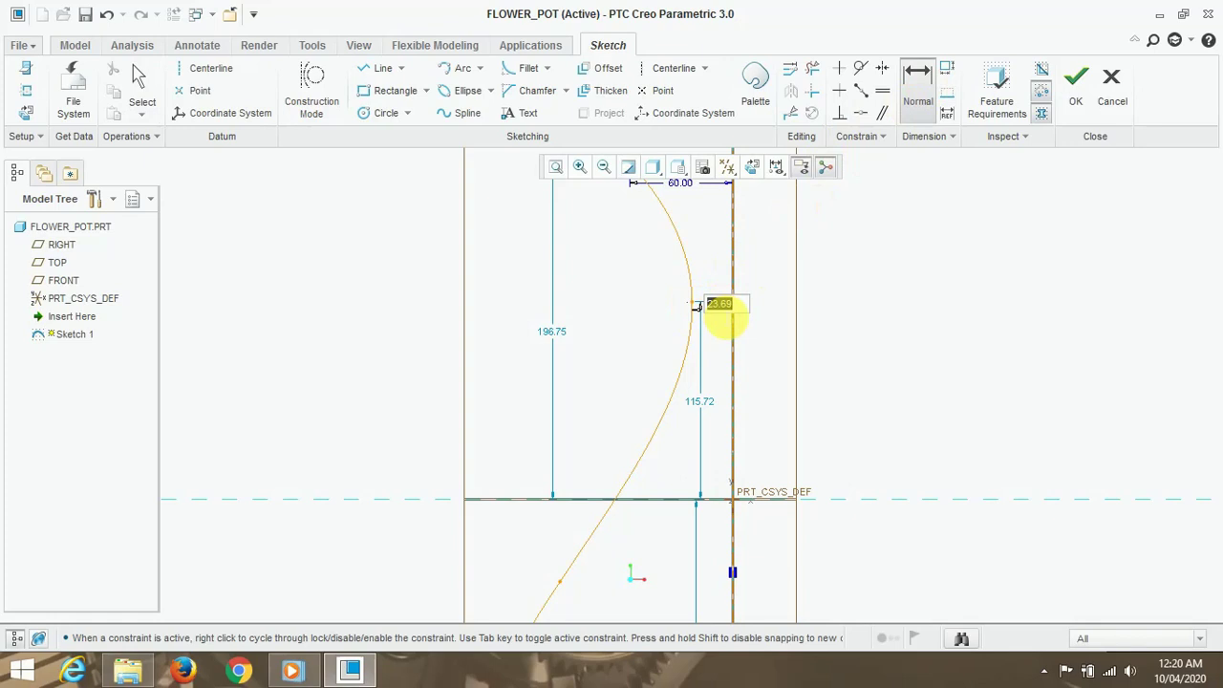
text(35.)
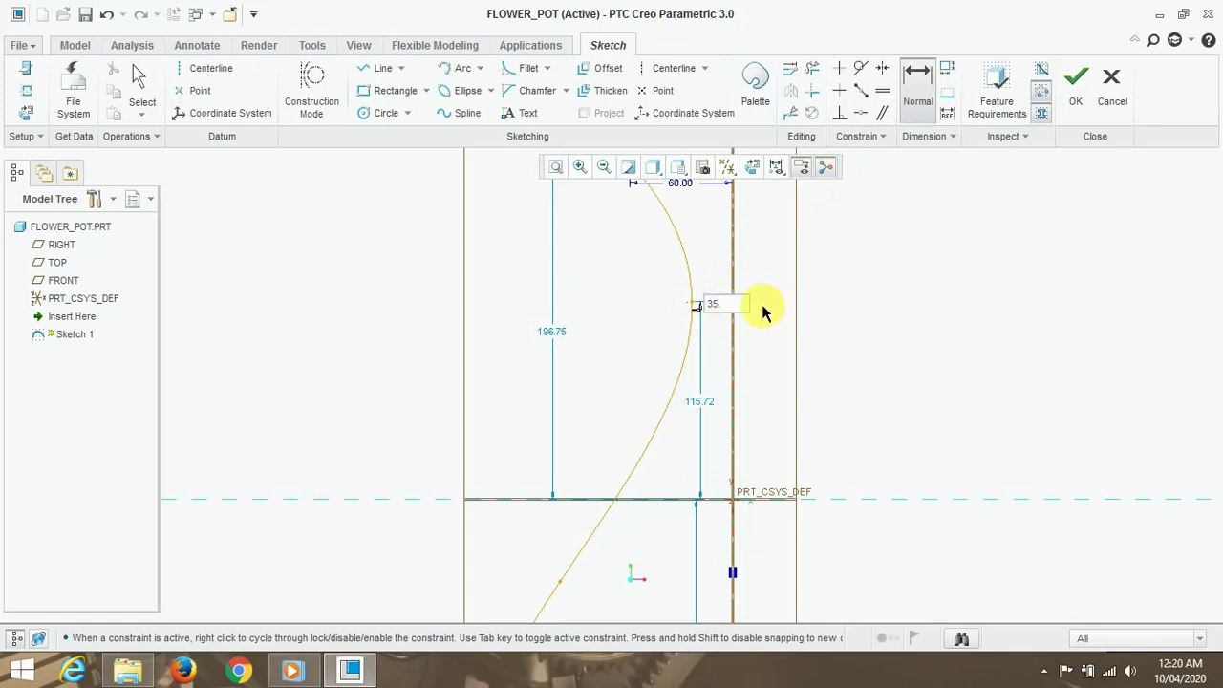
scroll(769, 316, down, 2)
scroll(752, 341, down, 2)
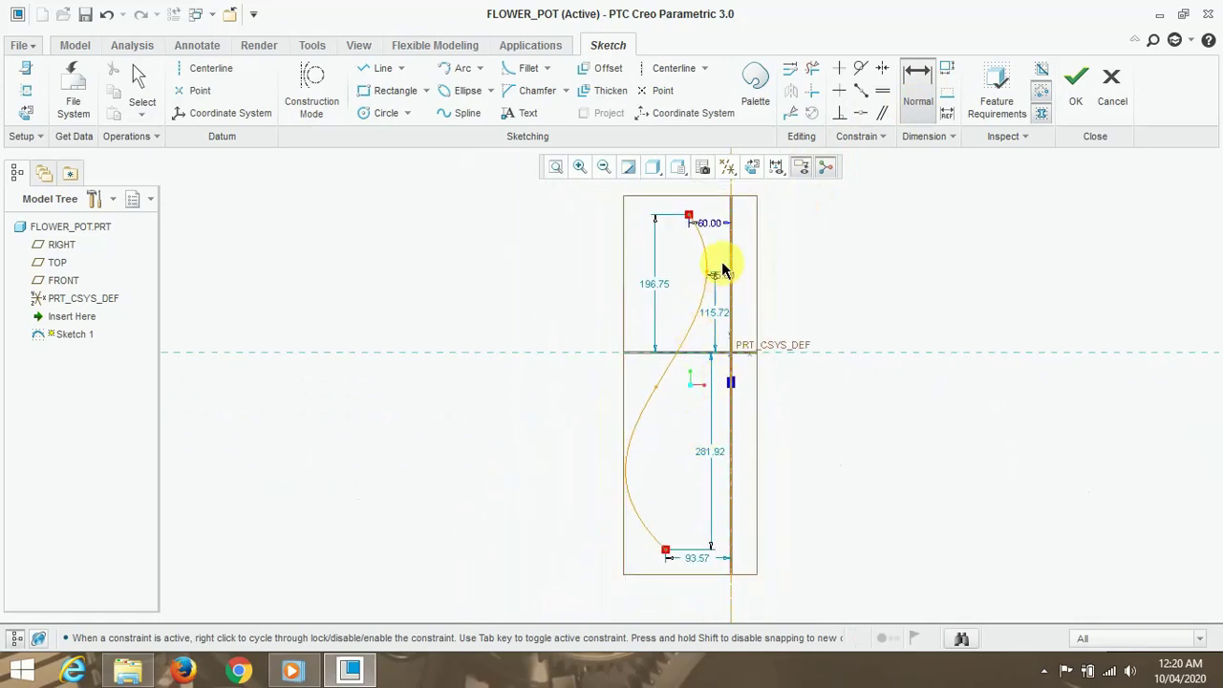
middle_click(656, 388)
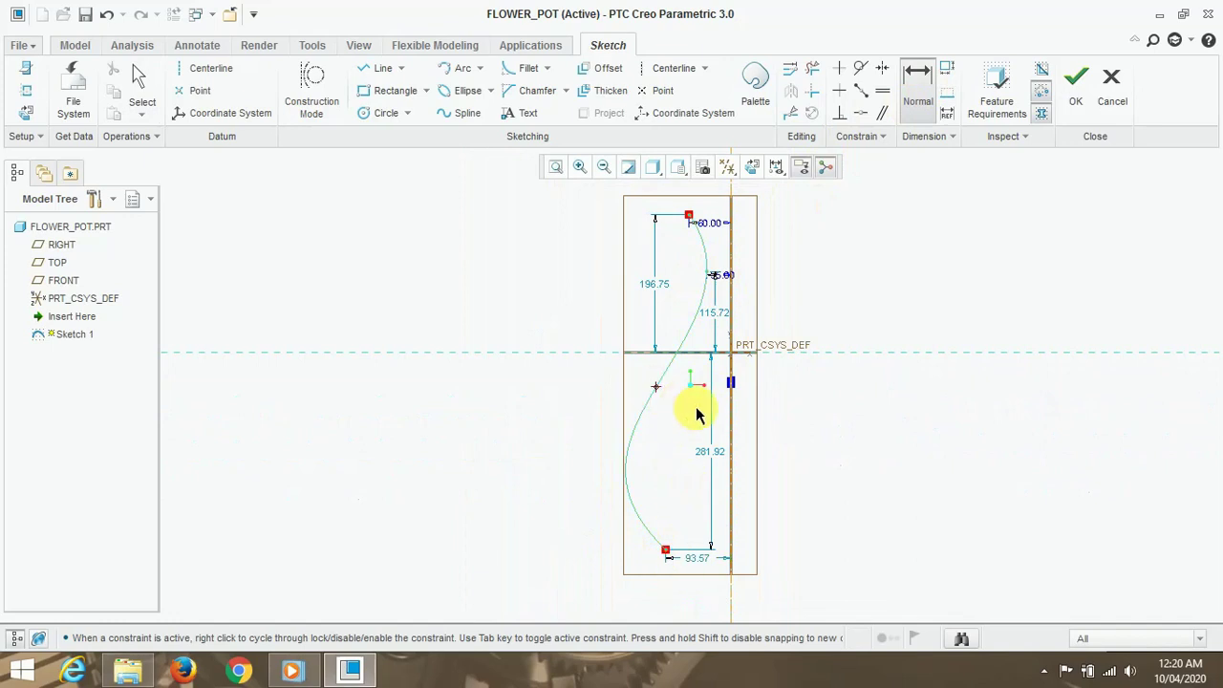
Dimension the lower spline point 100 from the centerline and set the bottom offset to 75.
click(734, 413)
middle_click(677, 419)
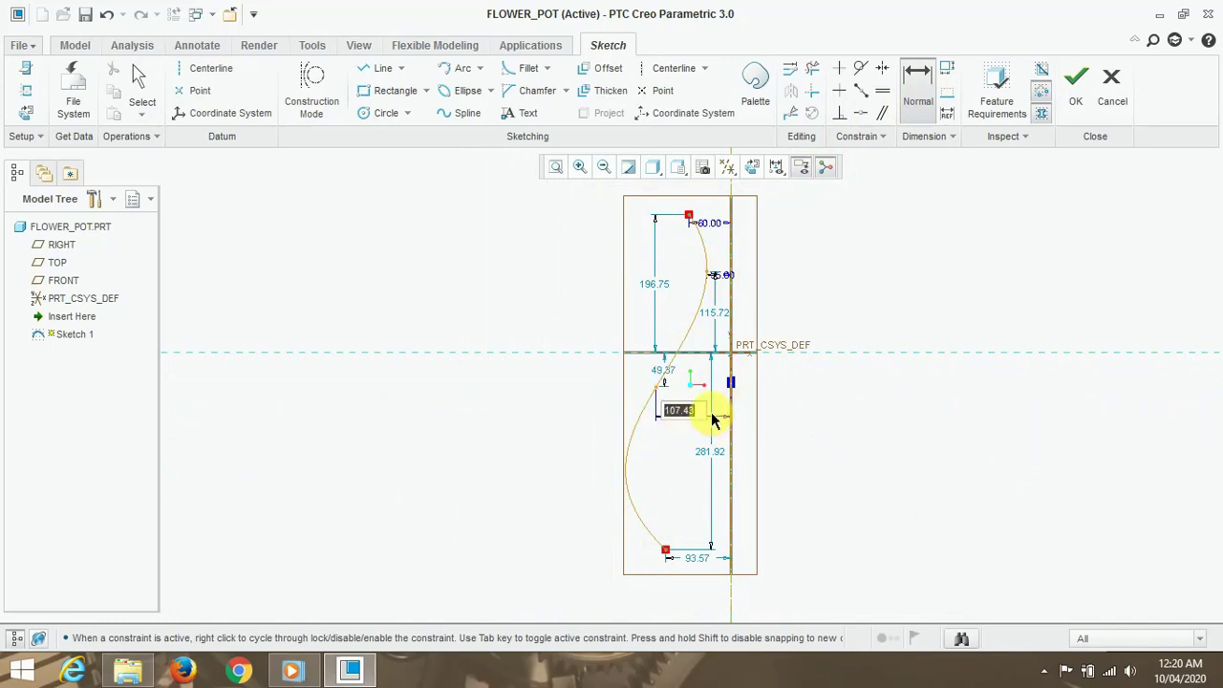
text(100.0)
key(Return)
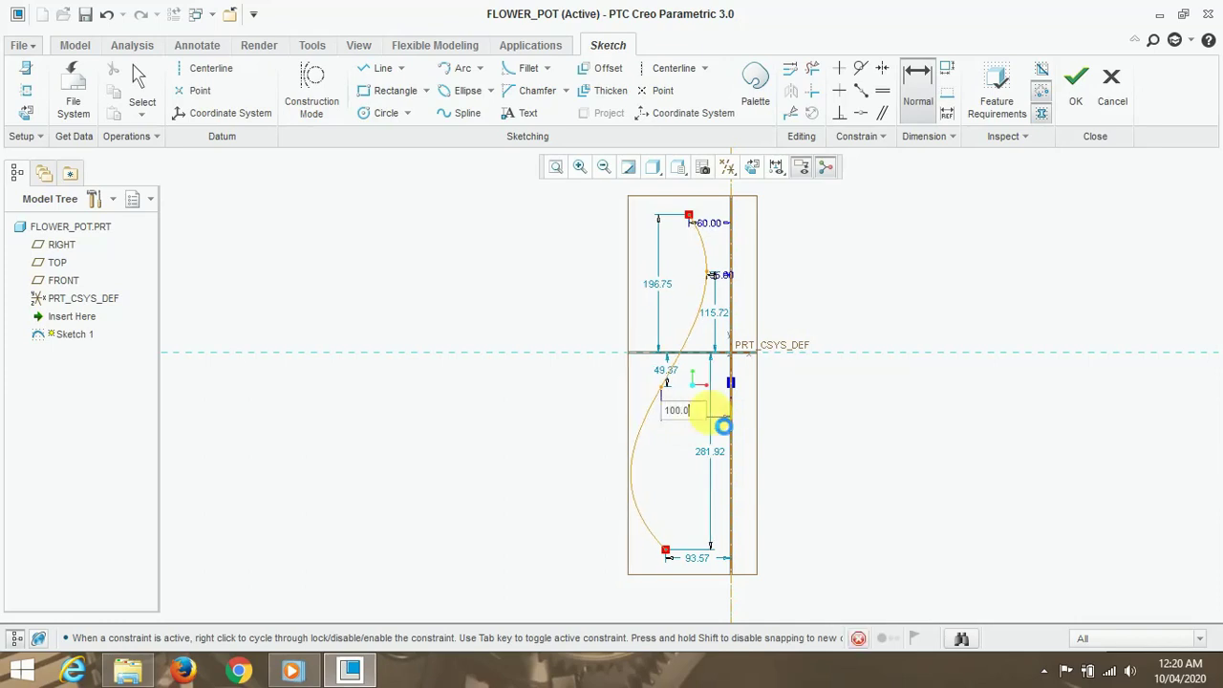
double_click(692, 558)
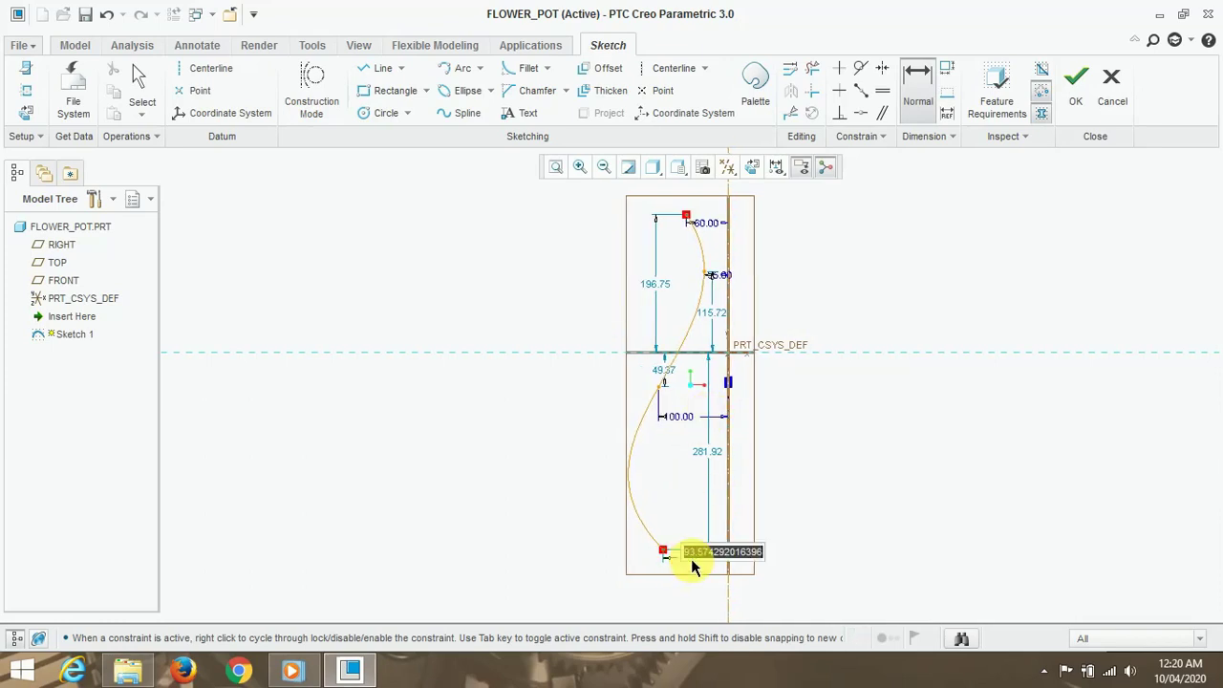
text(75)
key(Return)
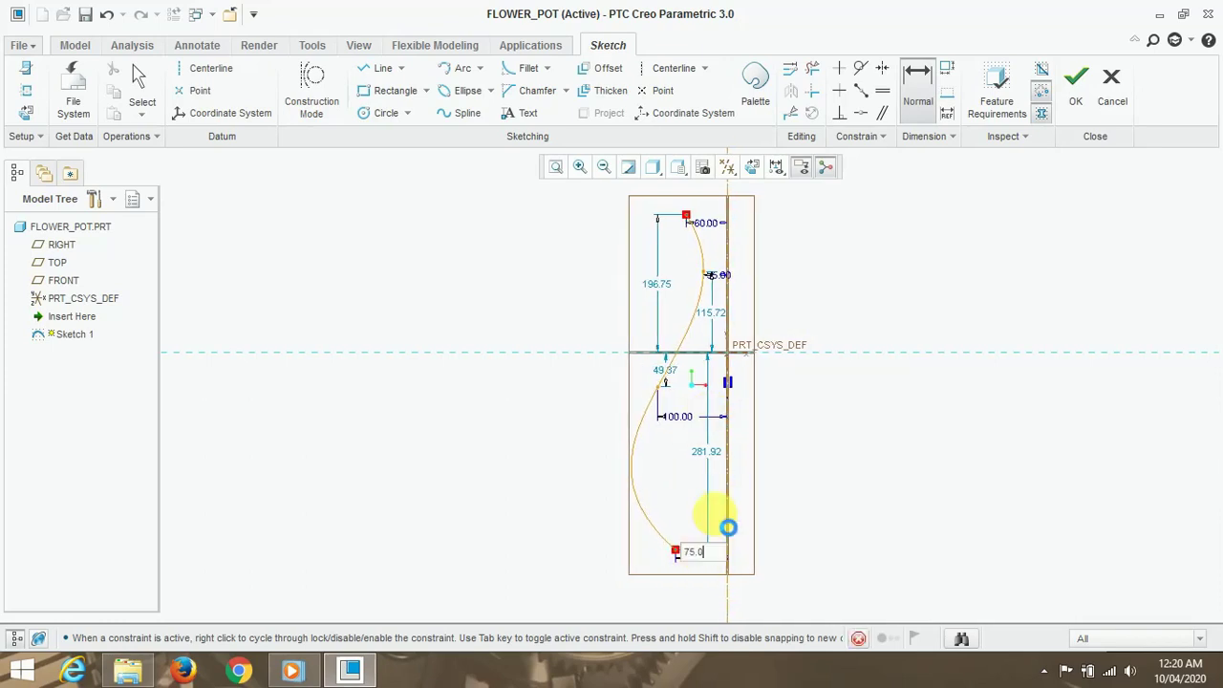
Revise the lower point's offset from 100 to 80, then to 90.
scroll(726, 417, down, 1)
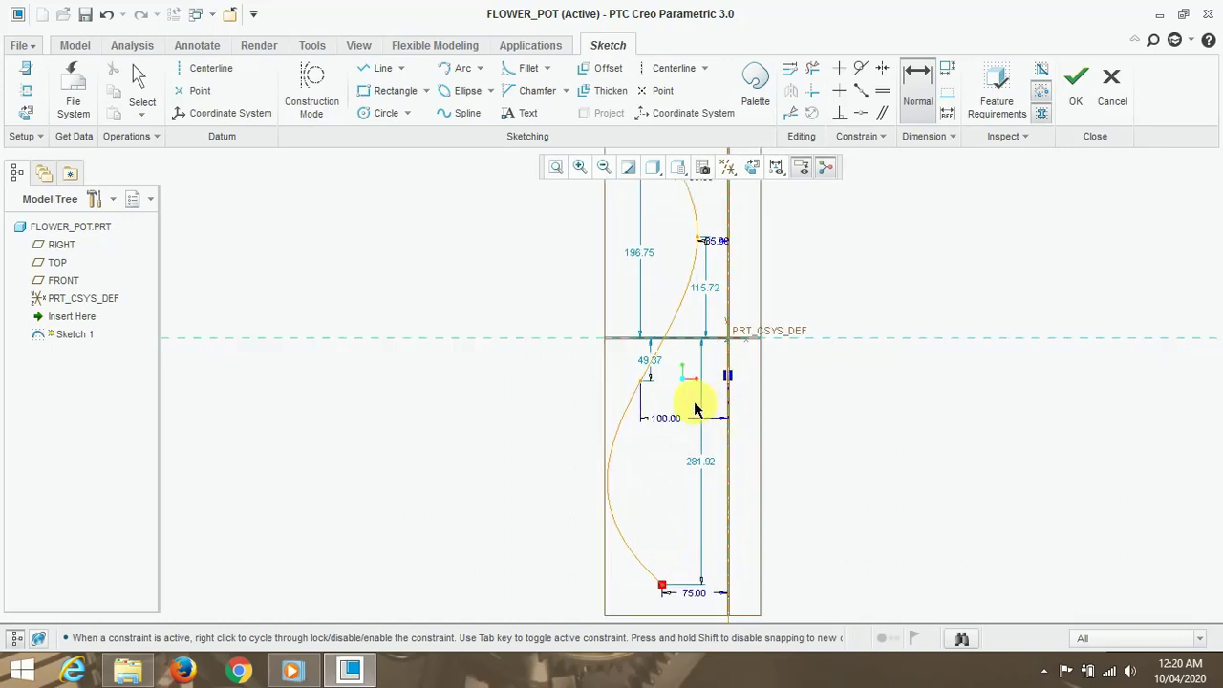
double_click(676, 418)
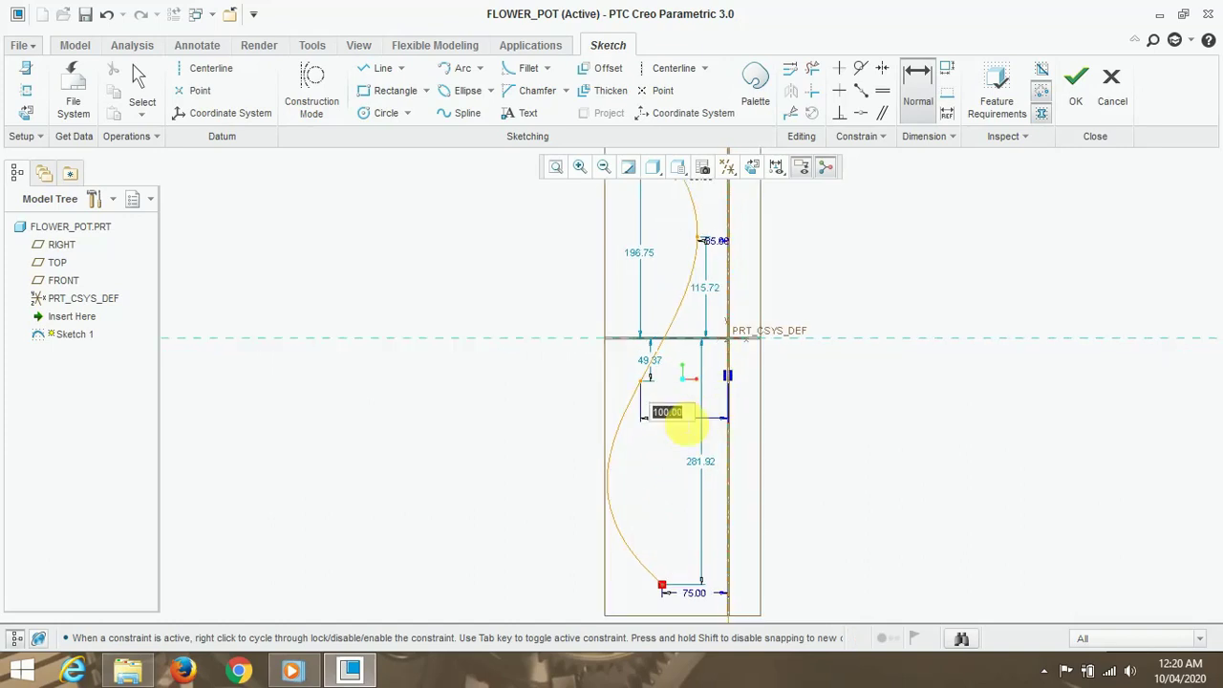
text(8)
key(Return)
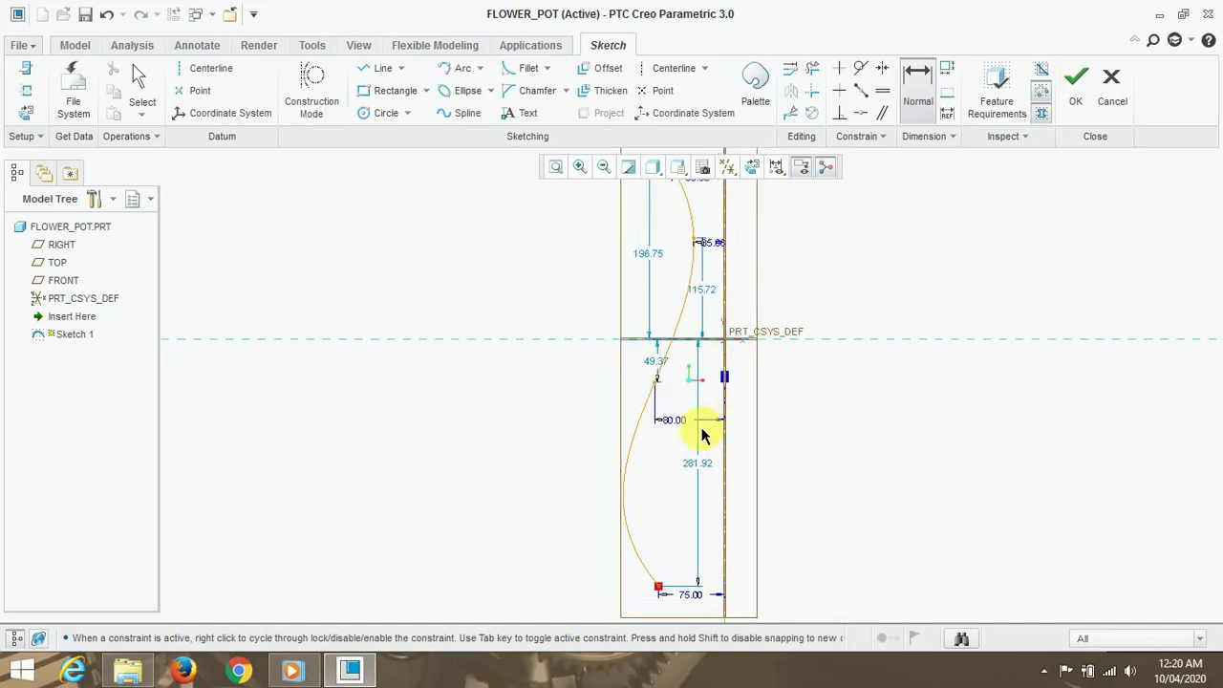
scroll(700, 496, up, 2)
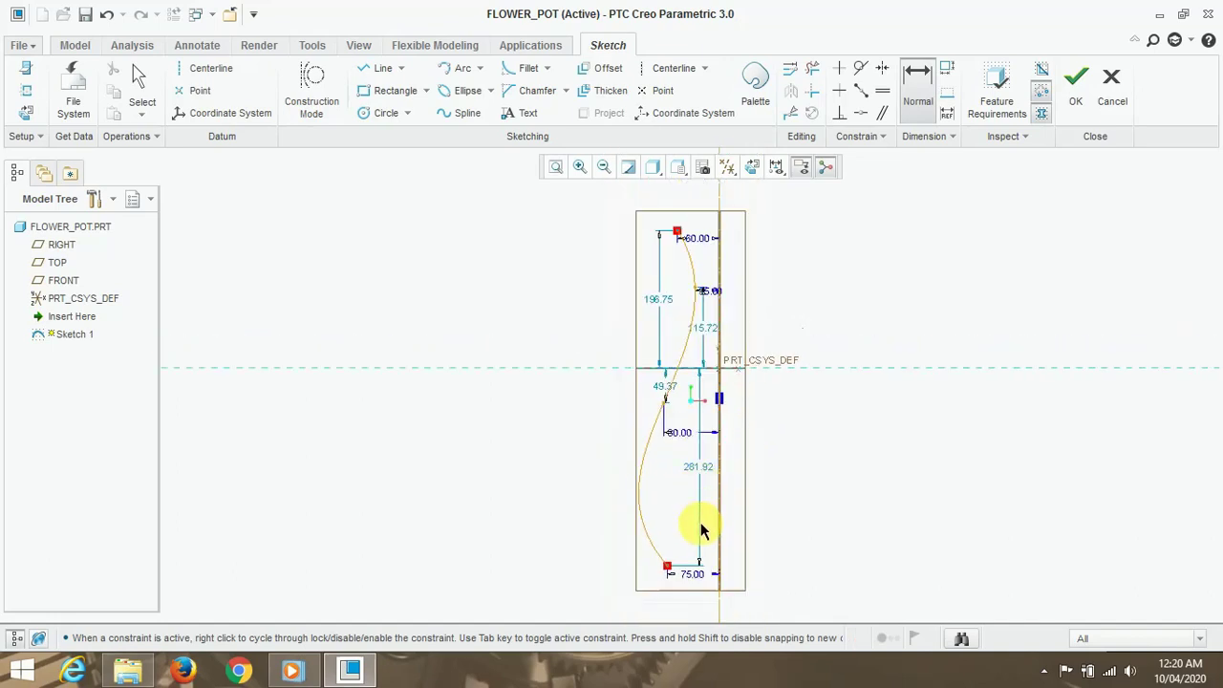
scroll(703, 533, down, 2)
double_click(672, 407)
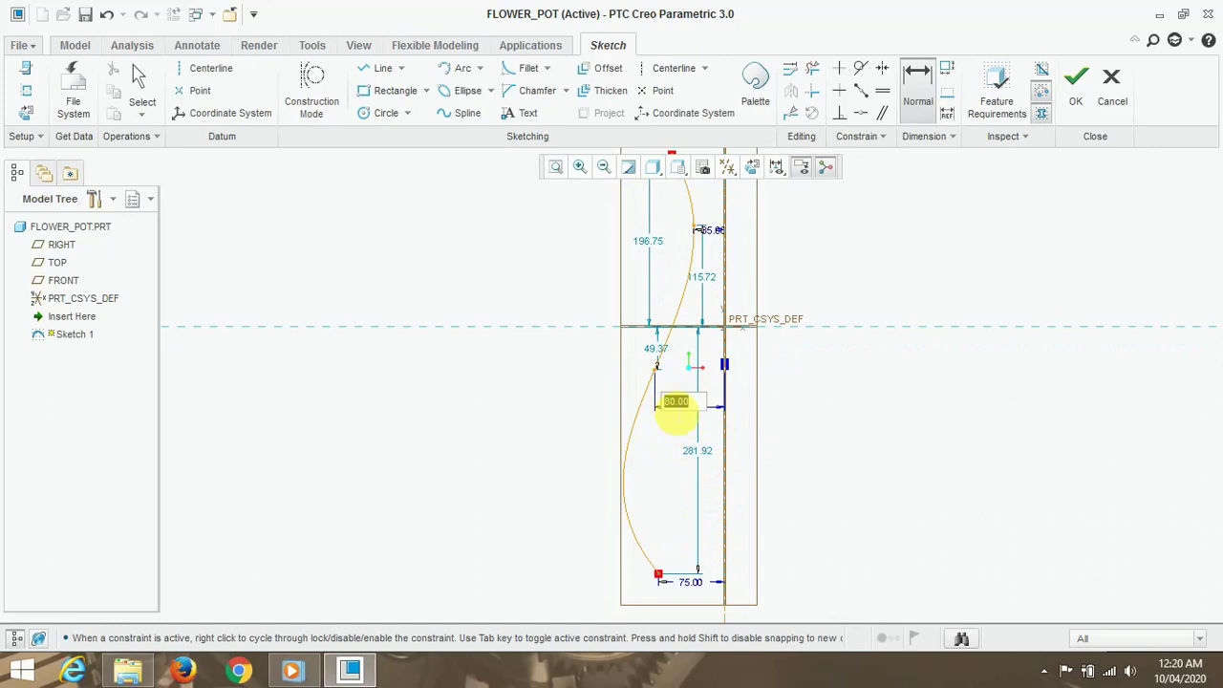
key(Return)
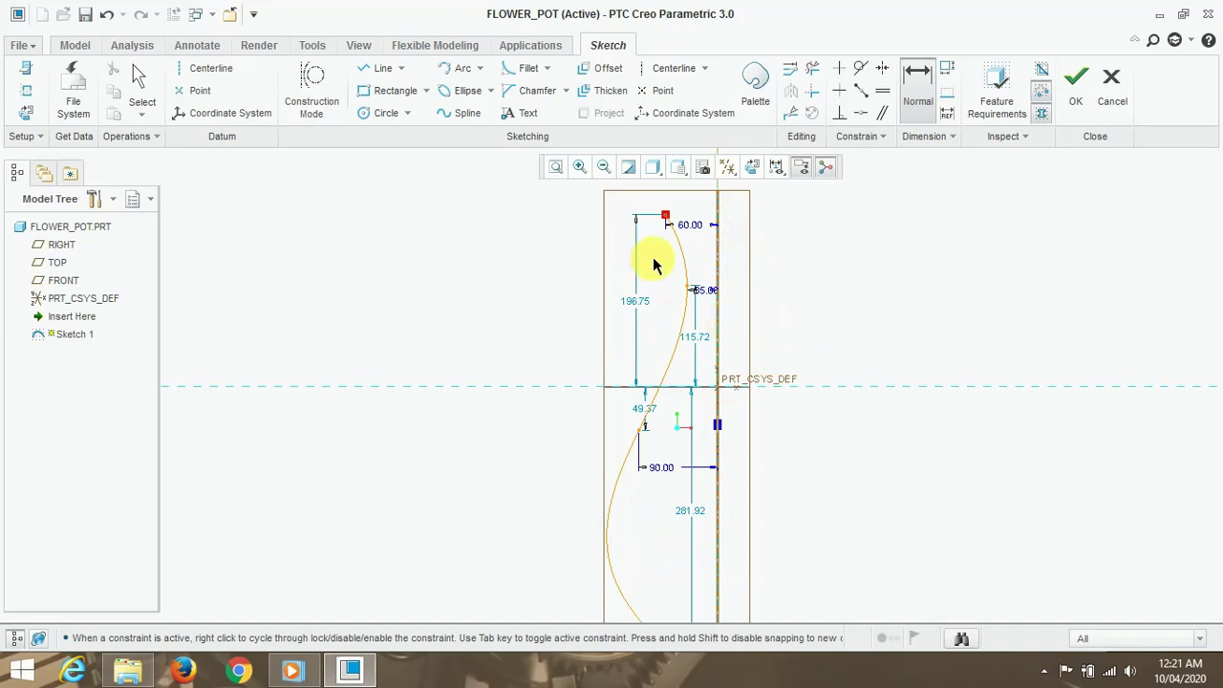
Add a 300 overall height dimension and change the bottom offset from 75 to 65.
scroll(711, 325, down, 2)
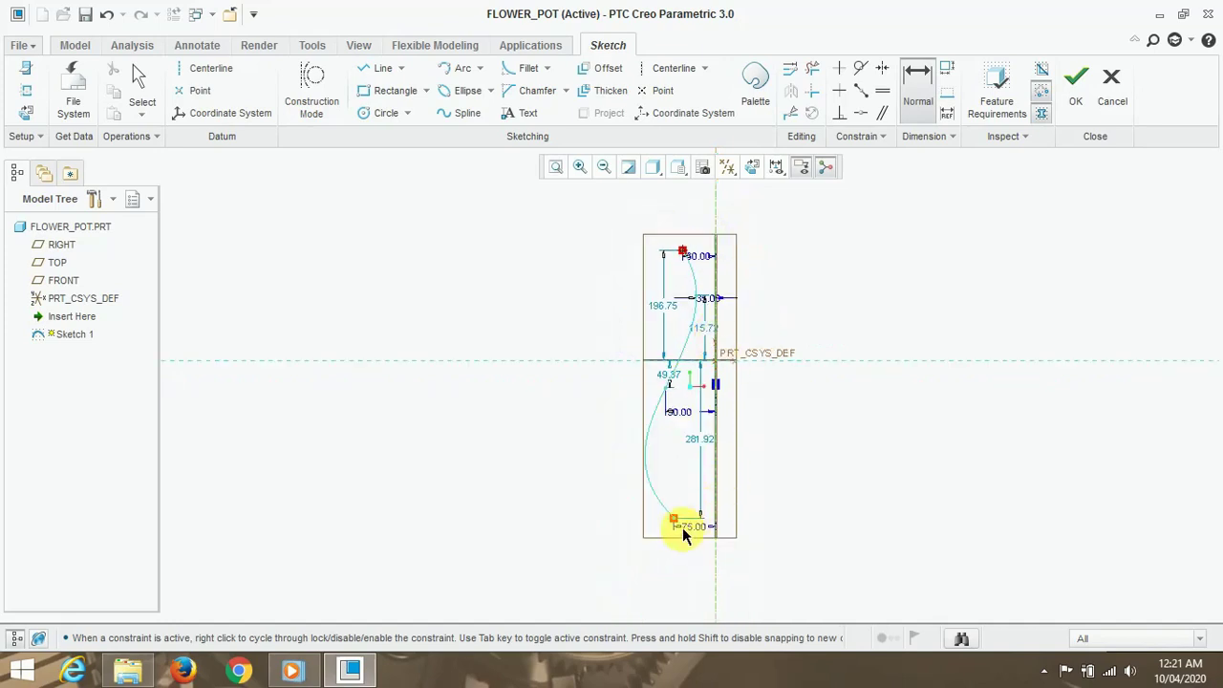
middle_click(776, 463)
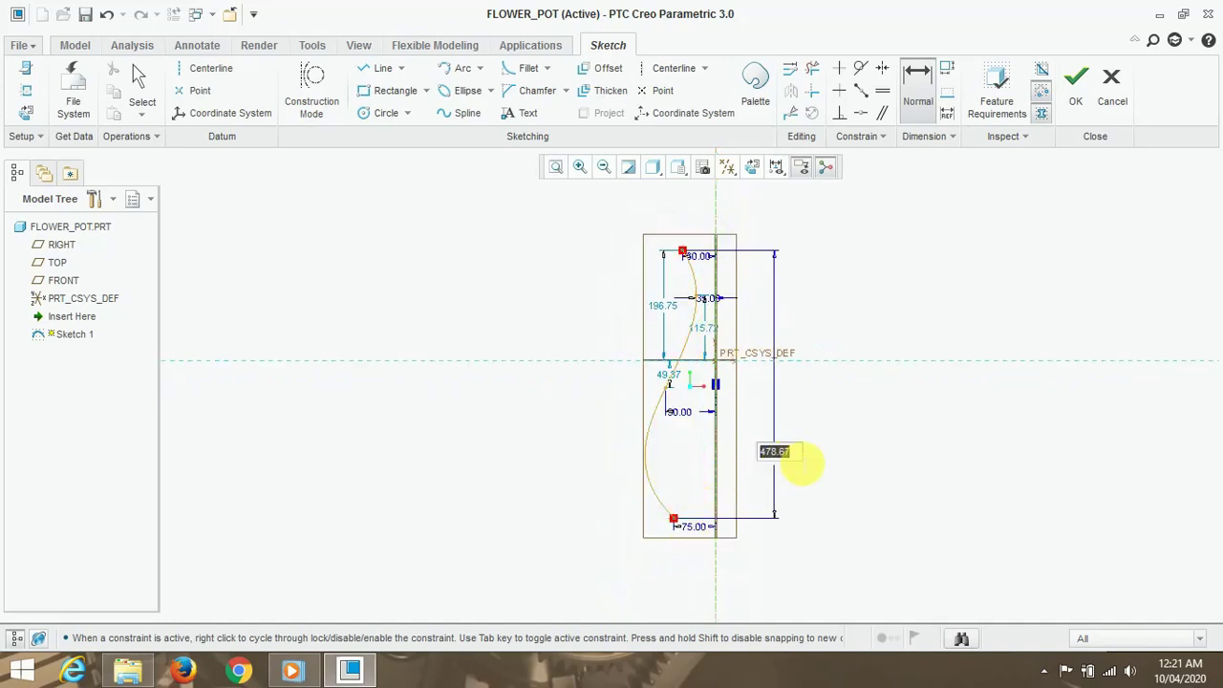
text(300)
key(Return)
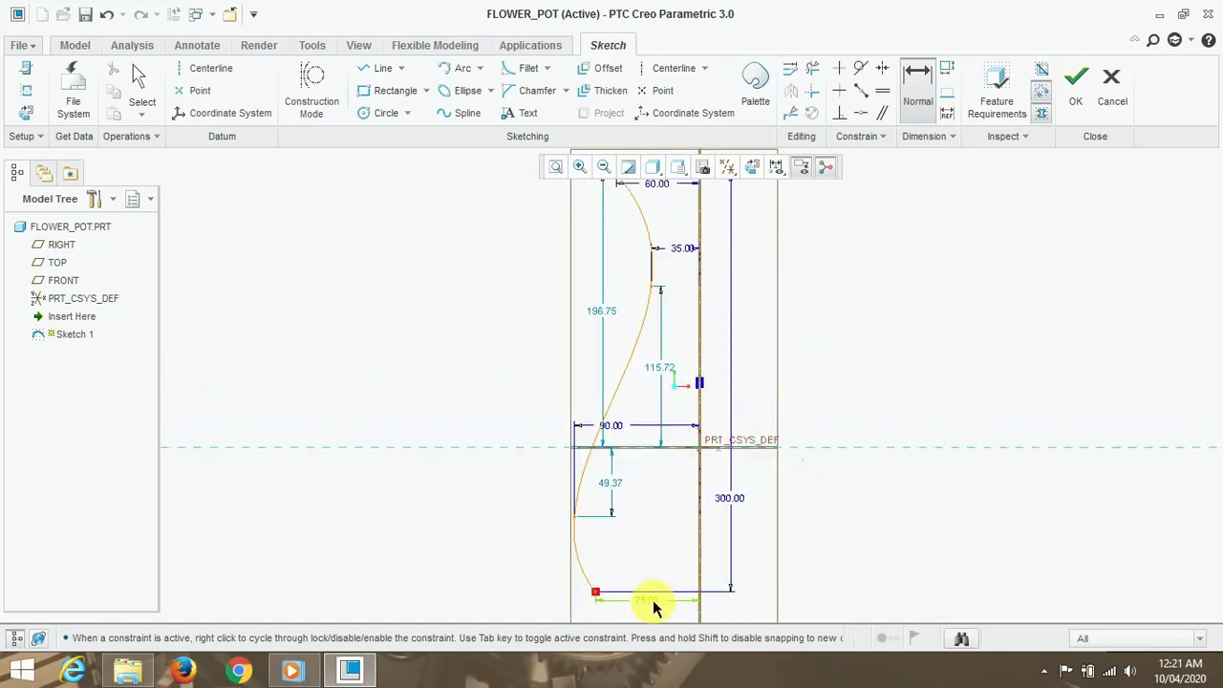
double_click(653, 600)
text(65)
key(Return)
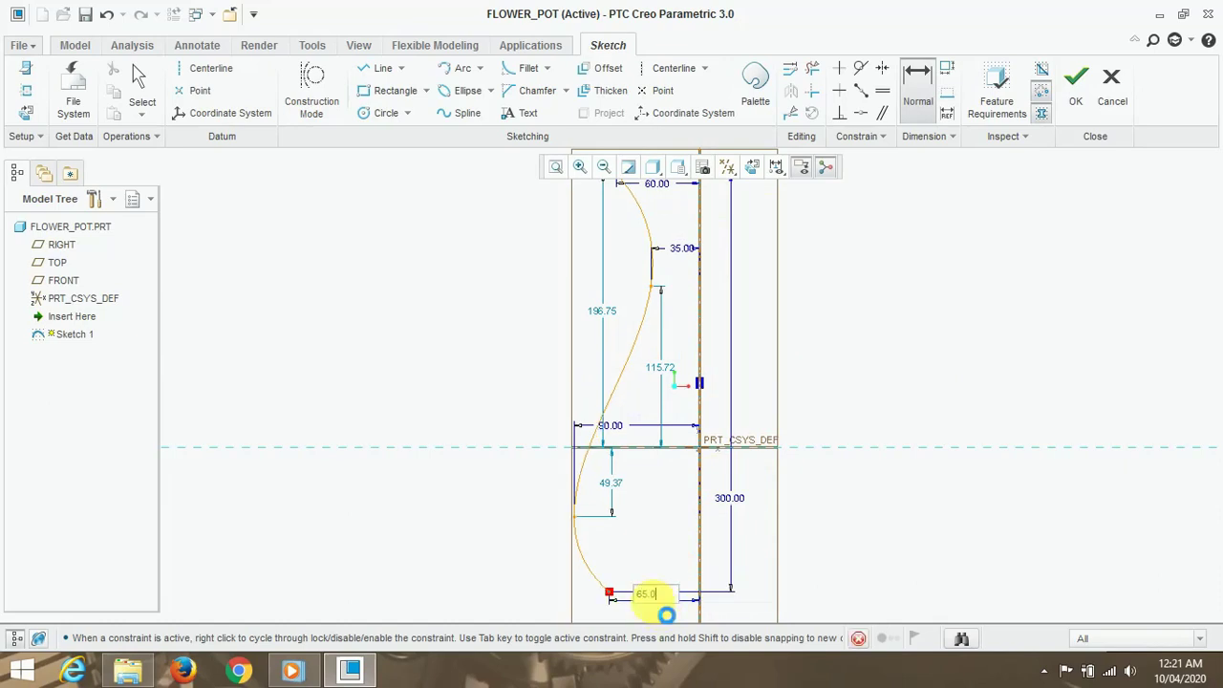
Drag the lower-middle spline point up near the axis and reset its offset to 80.
scroll(828, 354, down, 1)
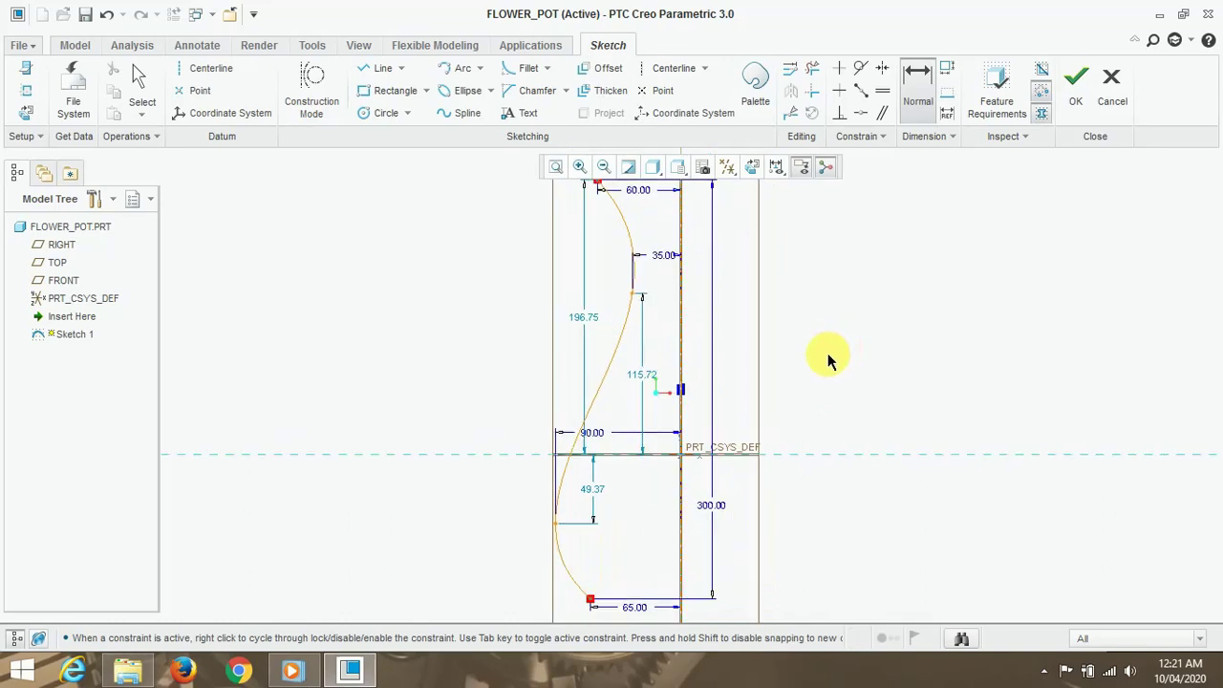
scroll(599, 404, down, 1)
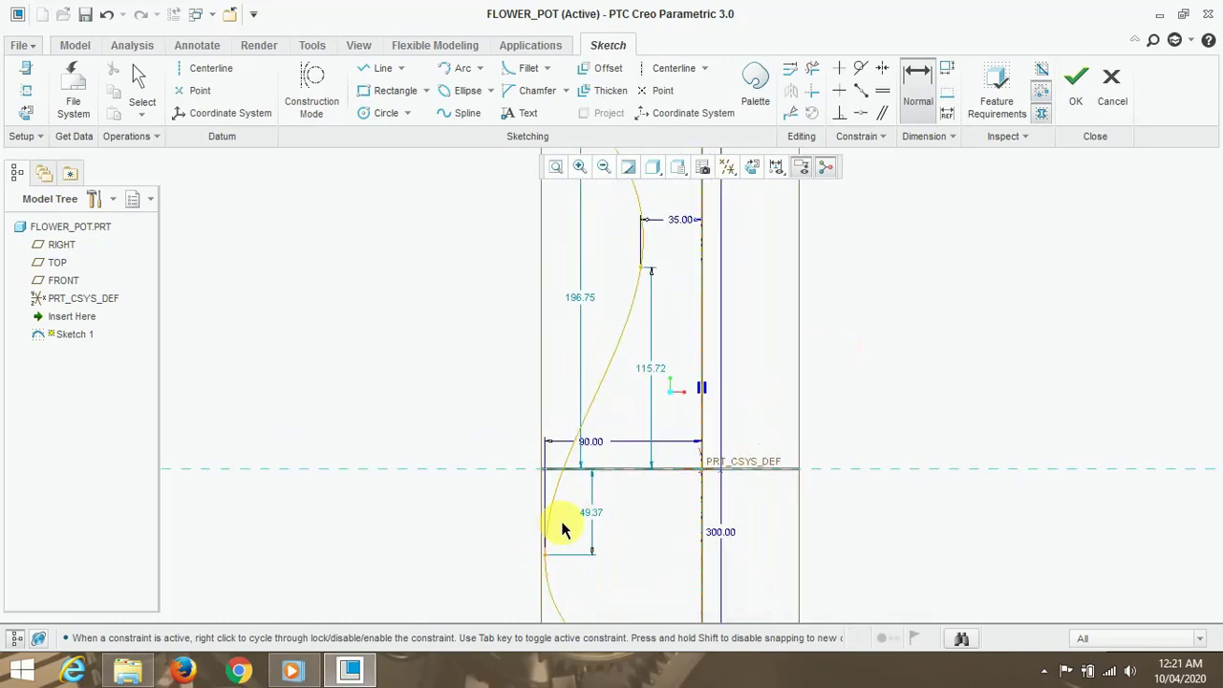
middle_click(566, 524)
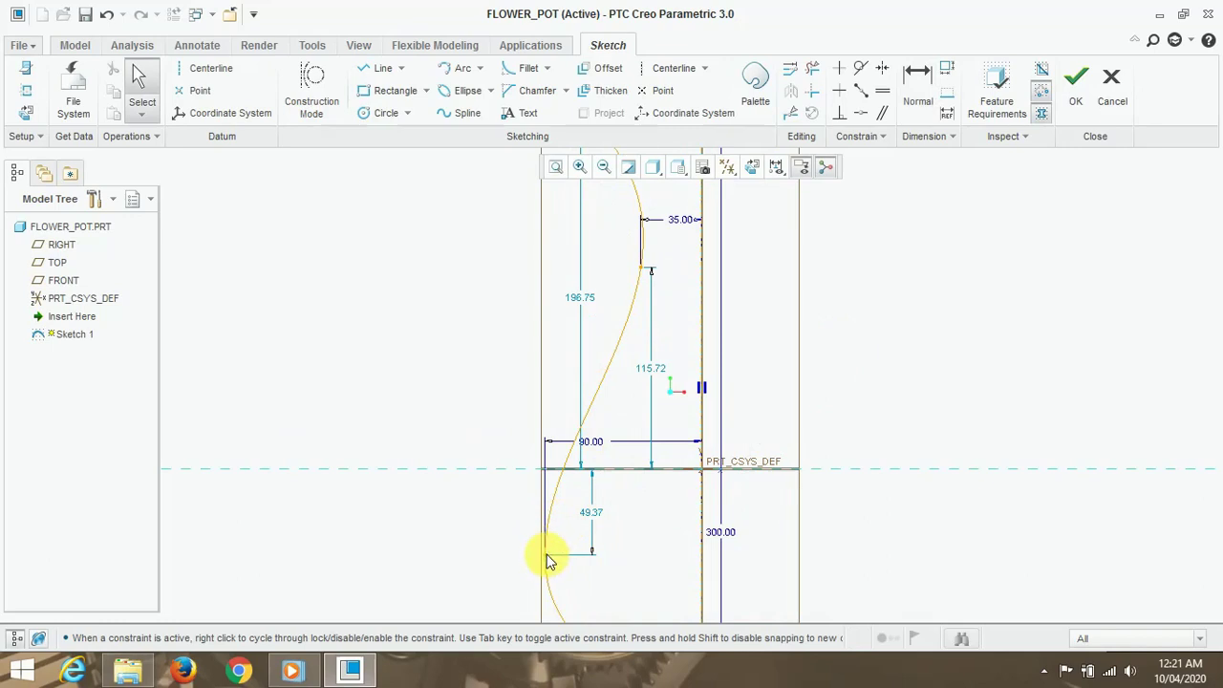
drag(545, 554, 573, 453)
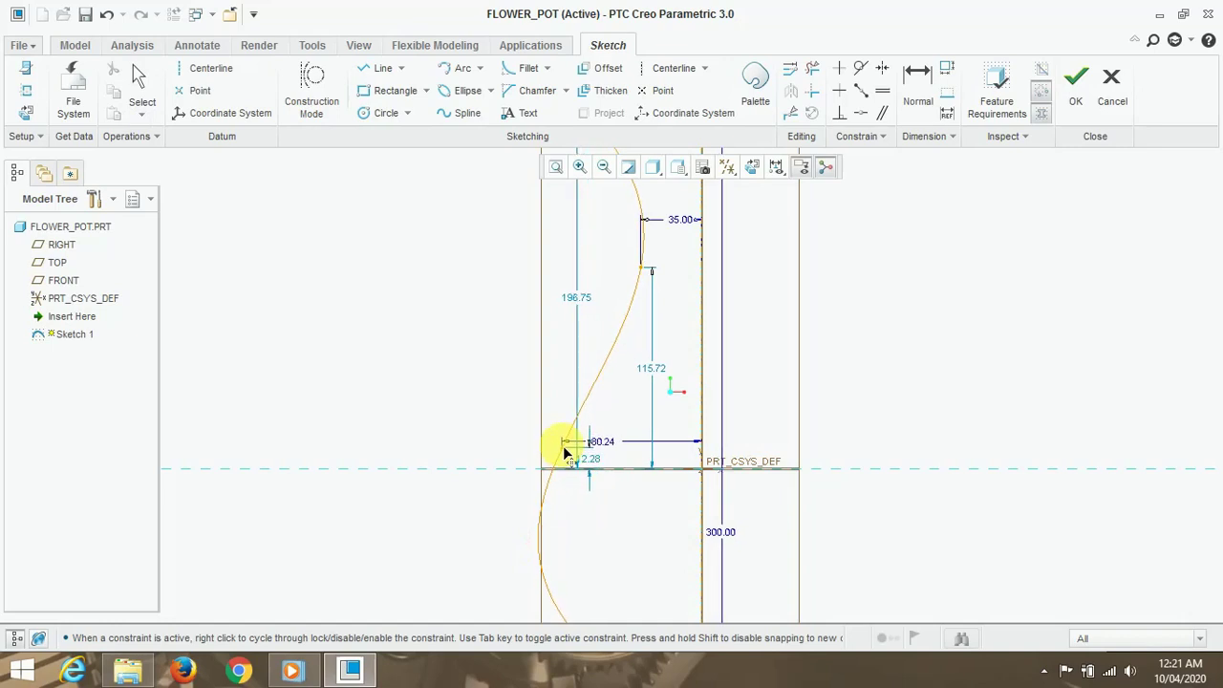
drag(573, 455, 563, 446)
scroll(636, 413, up, 3)
scroll(631, 421, down, 3)
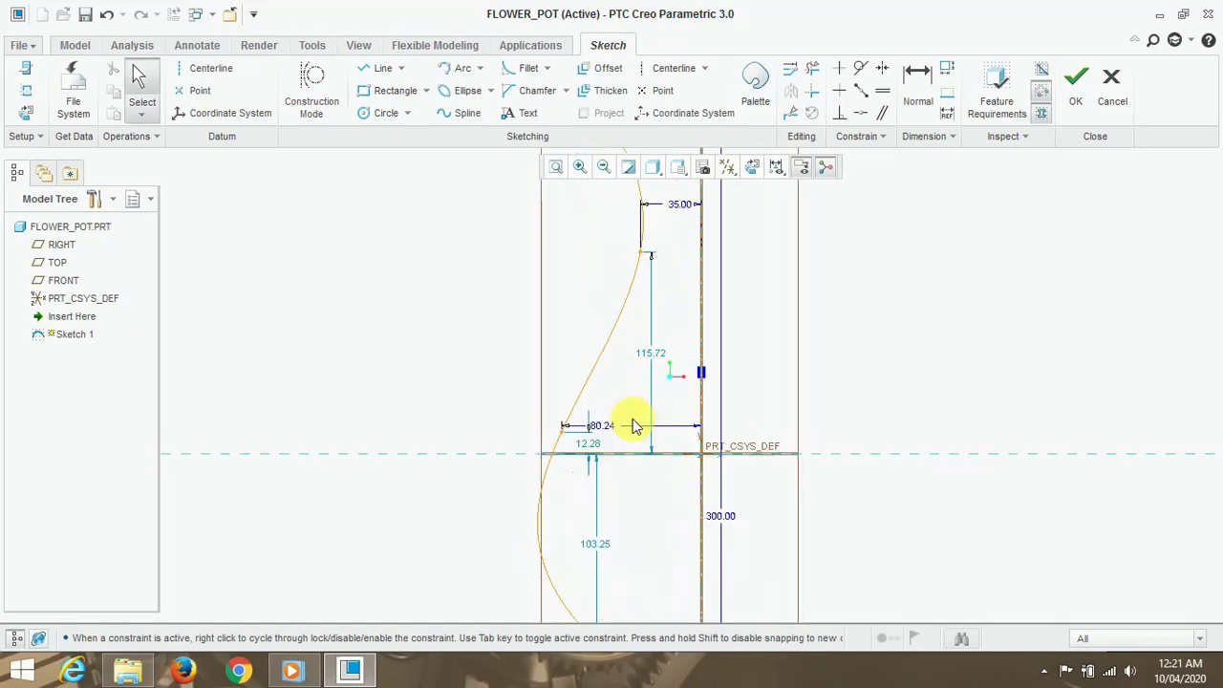
double_click(605, 422)
text(8)
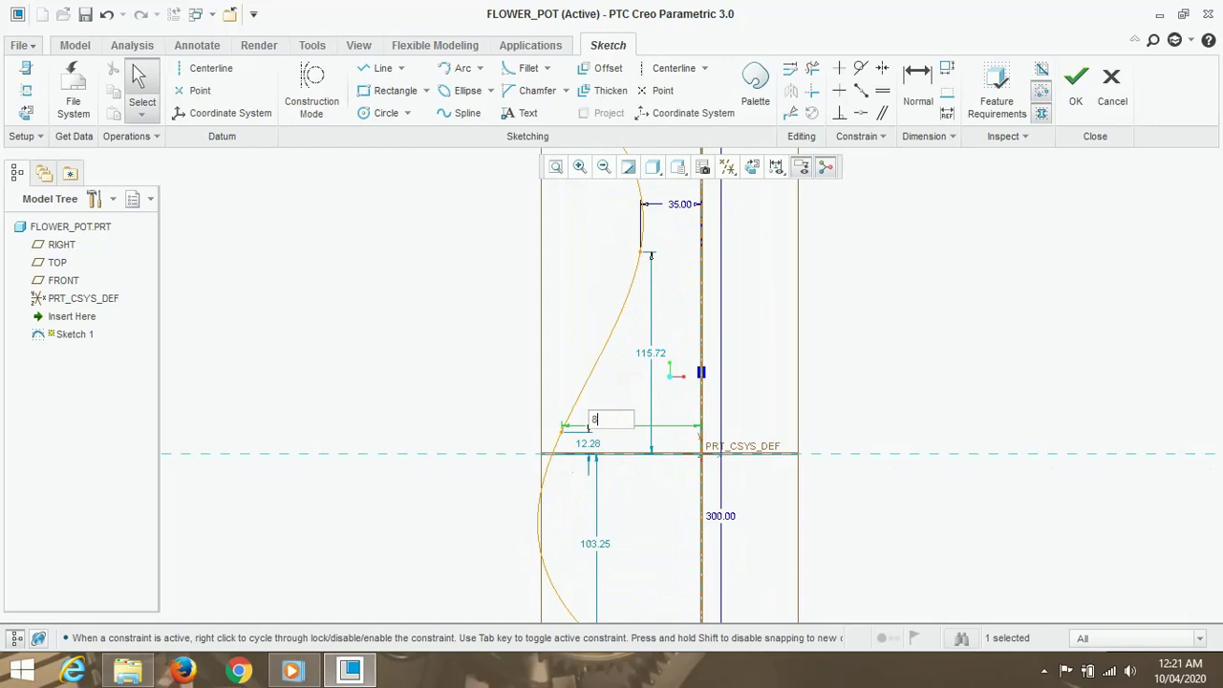
key(Return)
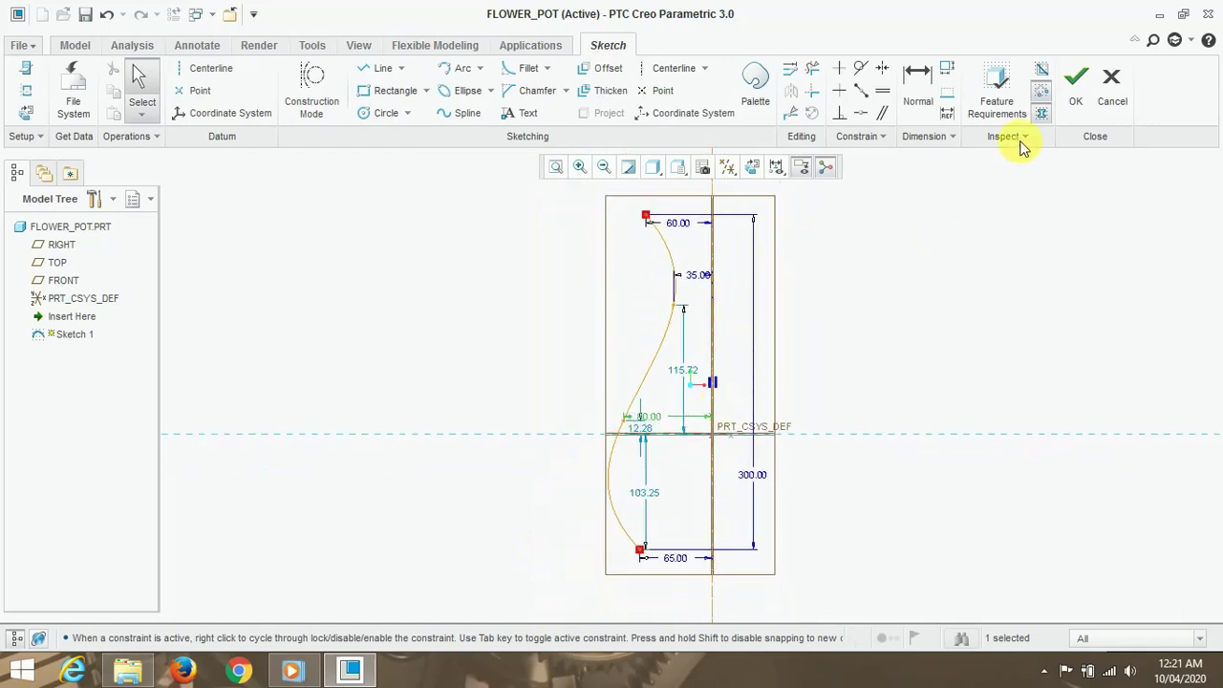
Close the profile with lines across the top, down the axis and across the bottom.
click(368, 69)
click(646, 217)
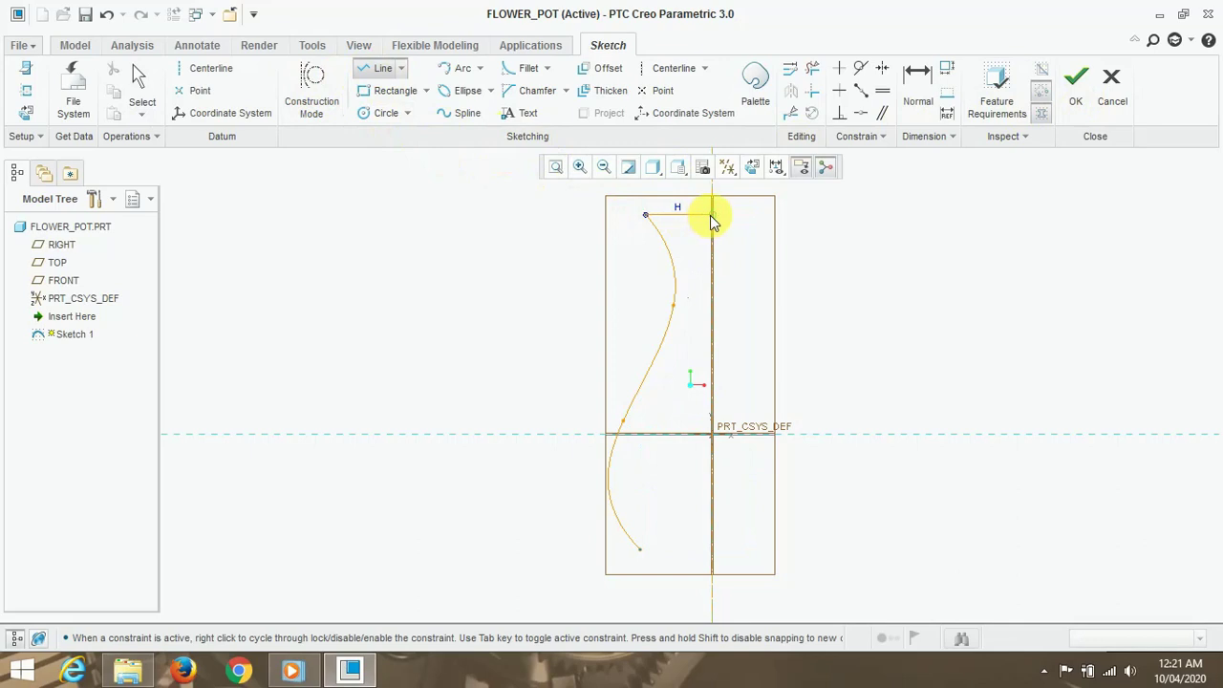
click(712, 216)
click(712, 550)
click(641, 550)
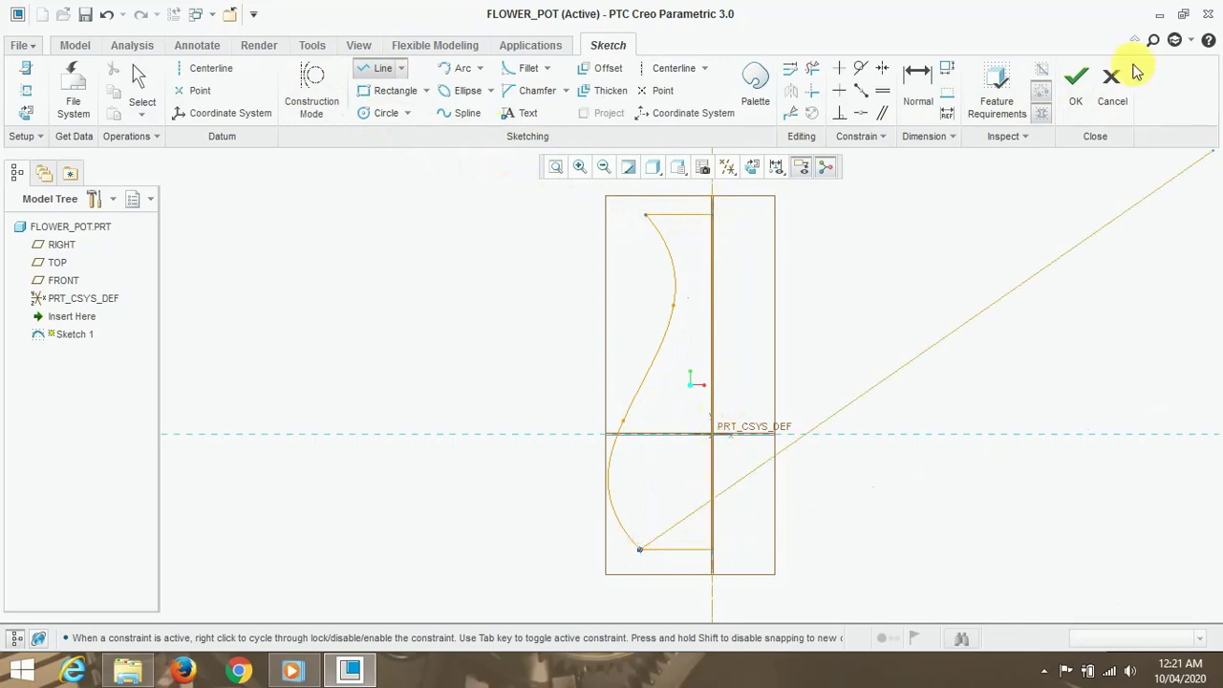
click(1076, 78)
Revolve the sketch 360° into a solid vase and view it from above.
click(512, 78)
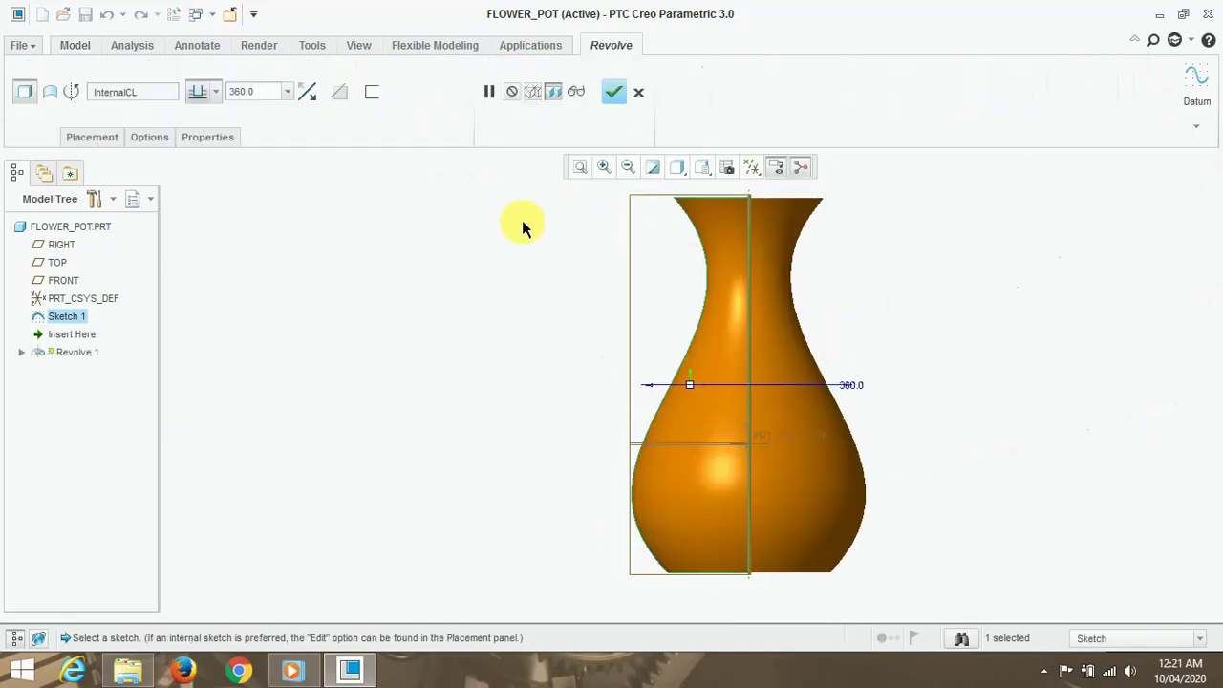
click(613, 92)
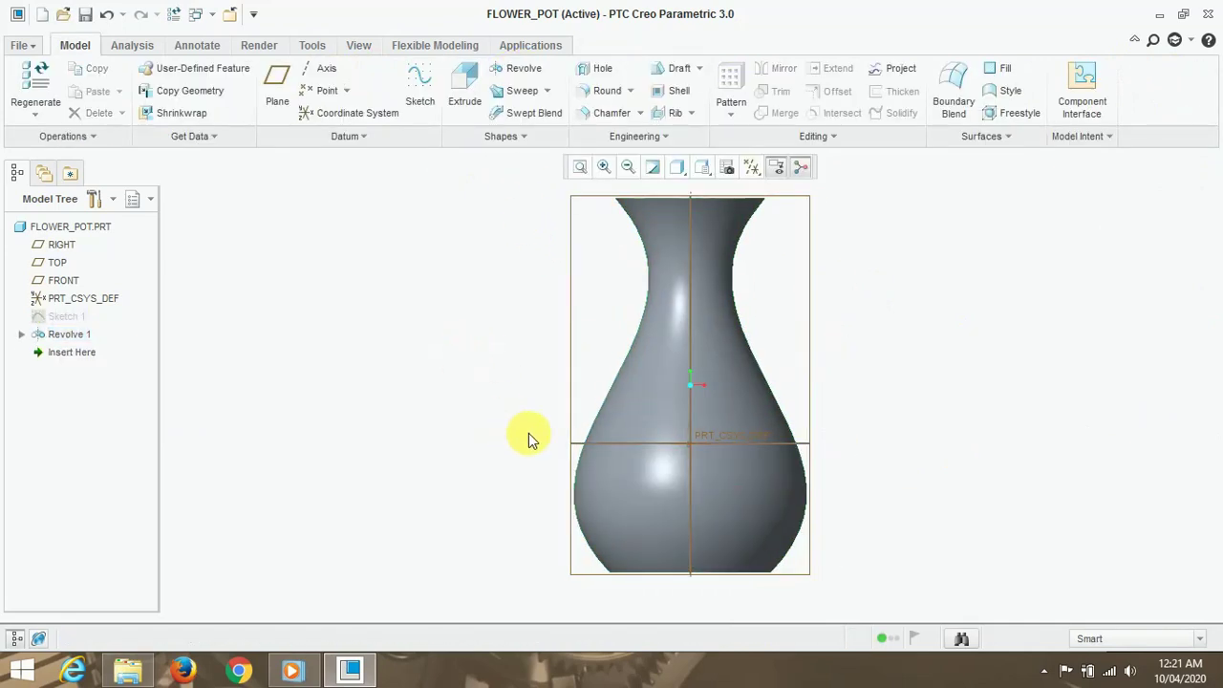
mouse_move(857, 287)
middle_down()
mouse_move(827, 320)
mouse_move(637, 219)
middle_up()
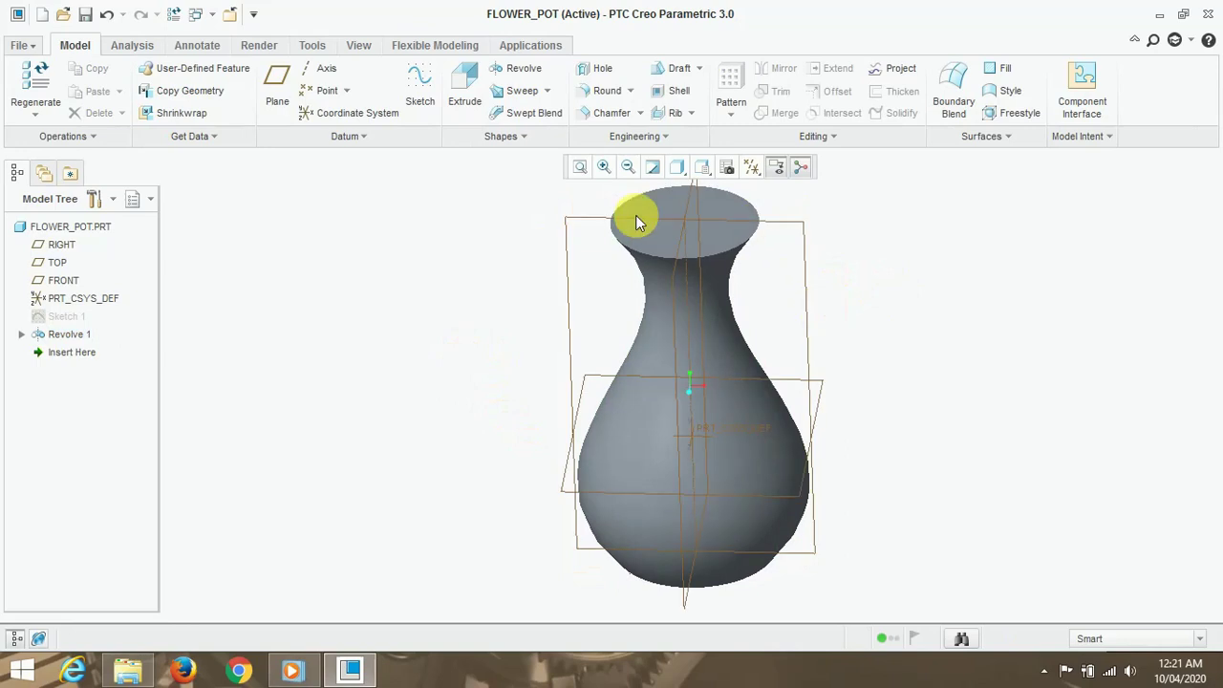
Show the vase shaded with edges and apply the yellow appearance from the Appearance Gallery.
click(703, 167)
click(712, 205)
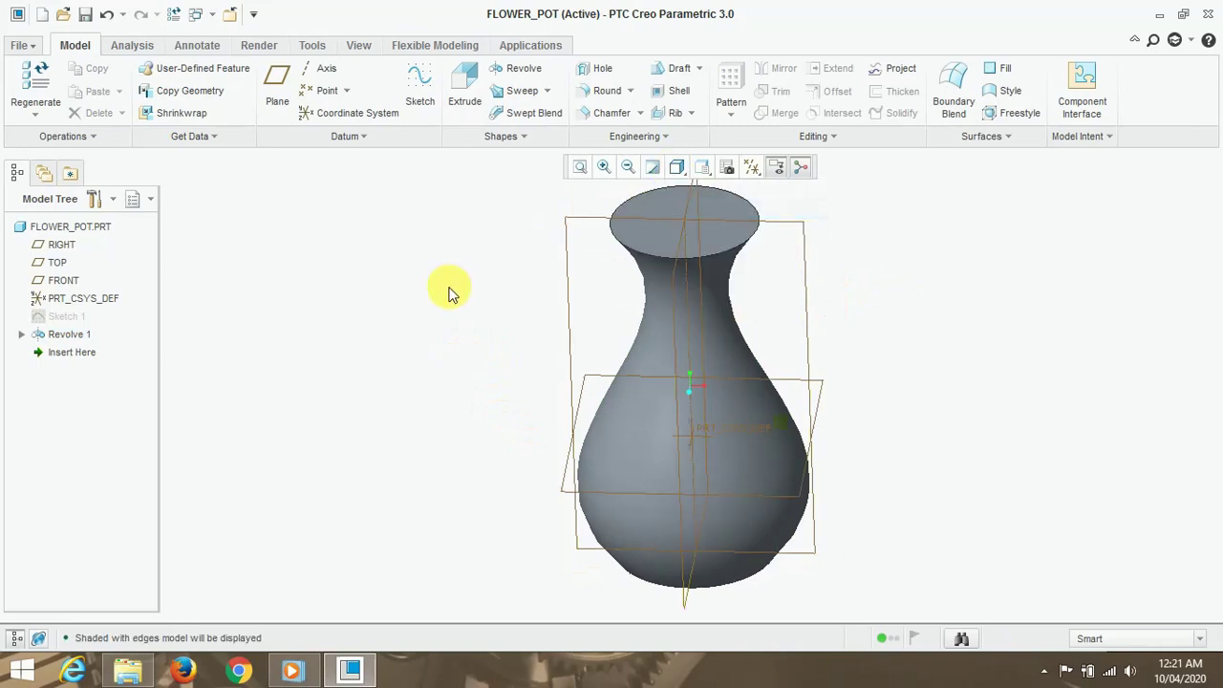
click(257, 46)
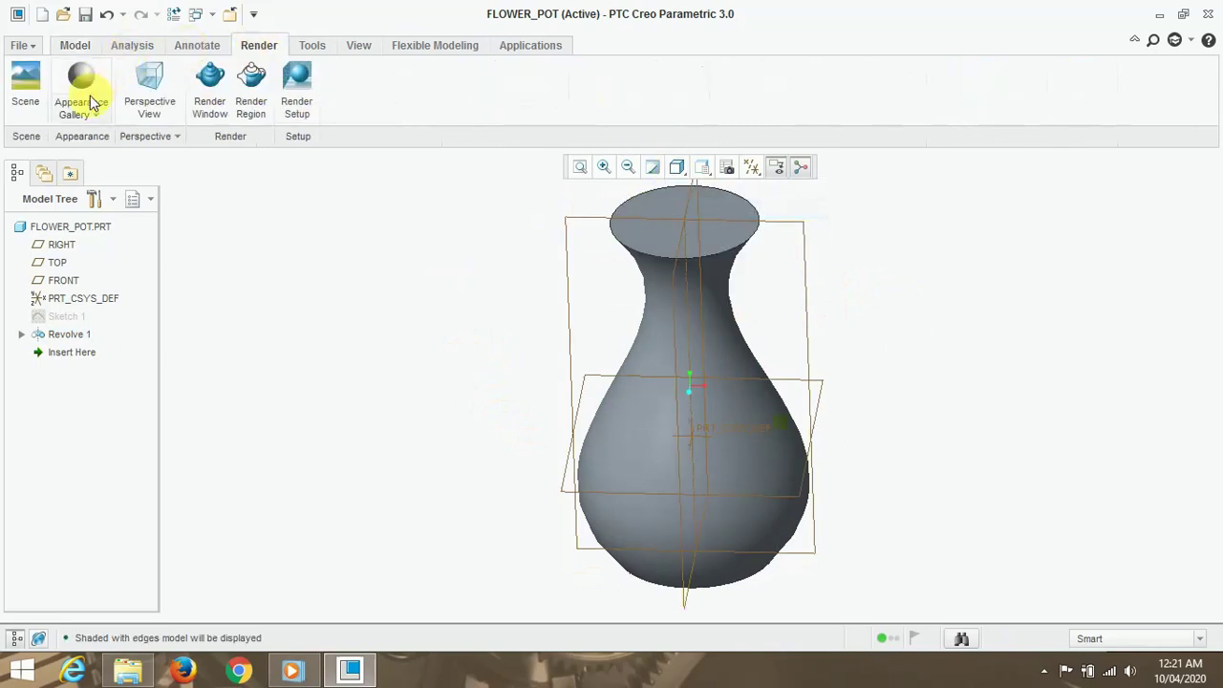
click(84, 112)
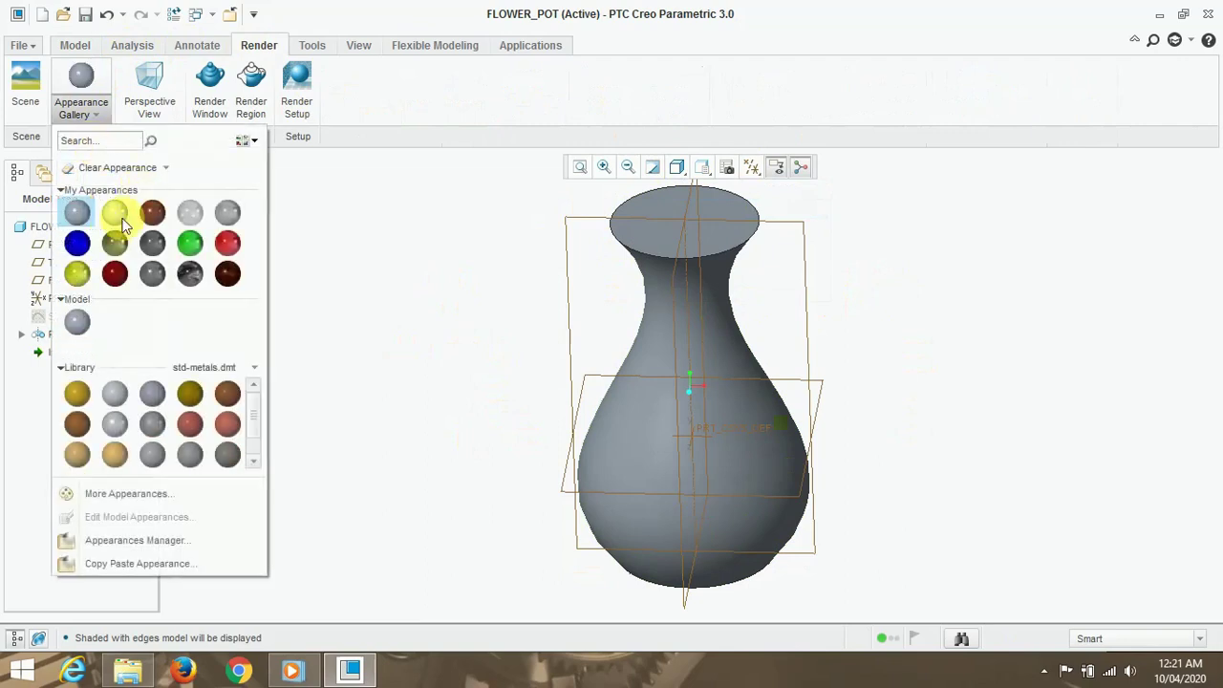
click(113, 243)
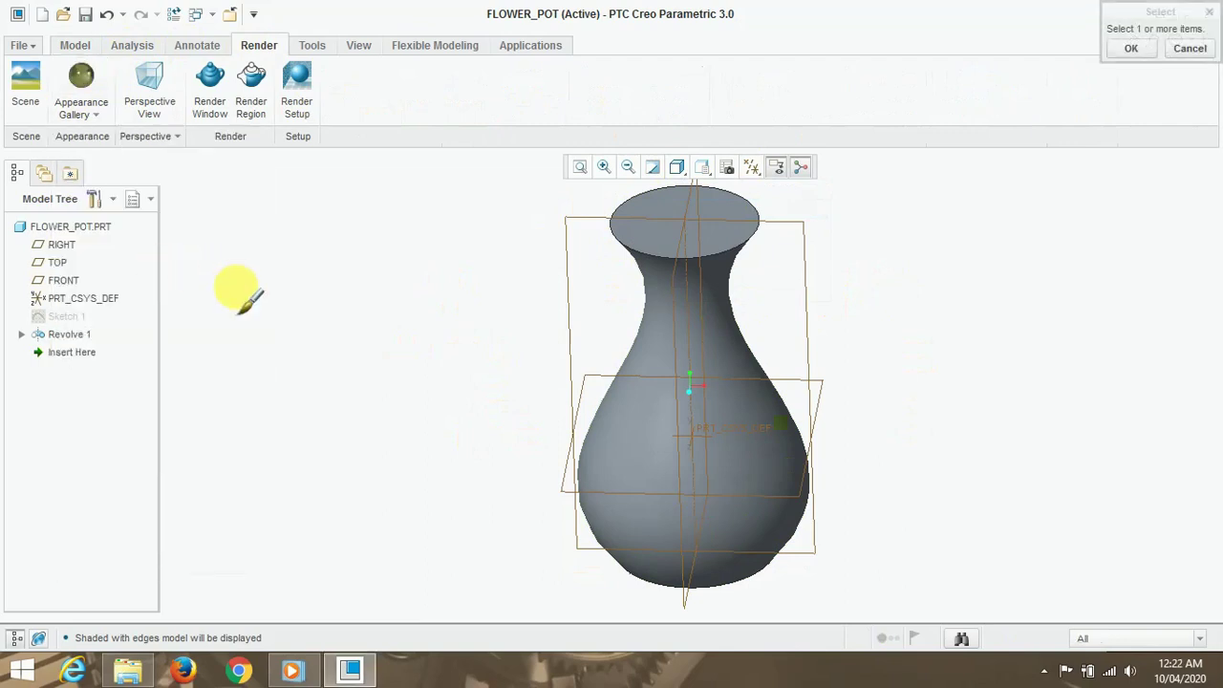
click(584, 219)
click(1130, 48)
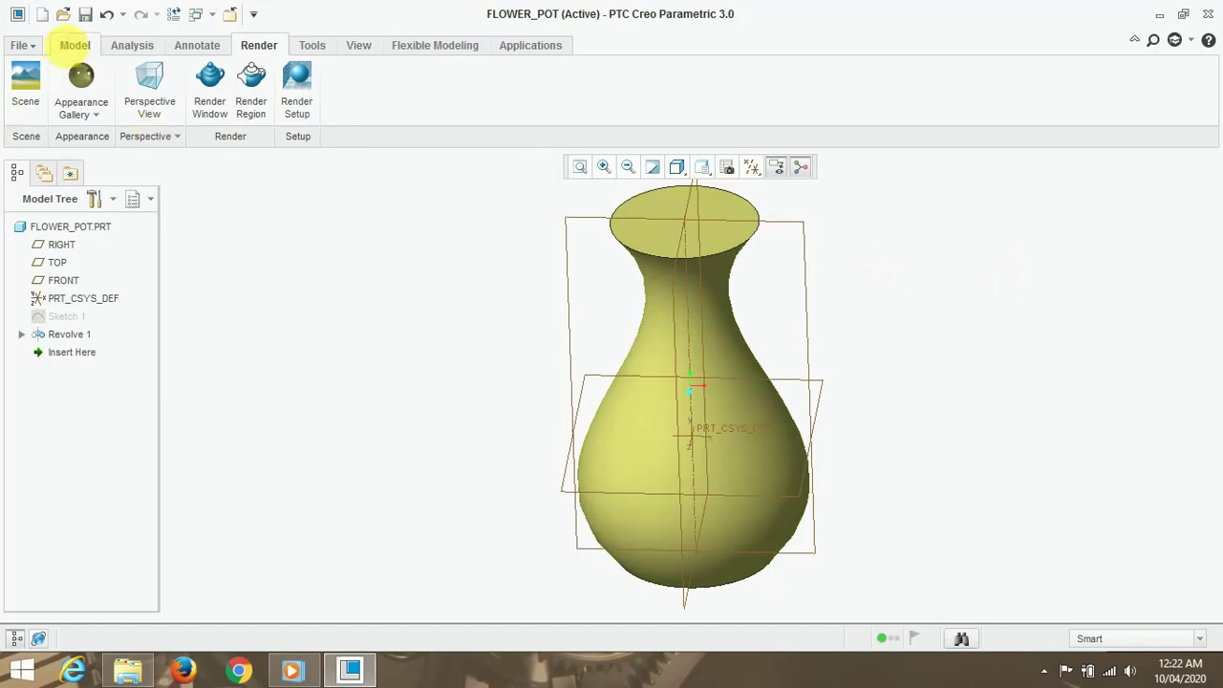
click(74, 45)
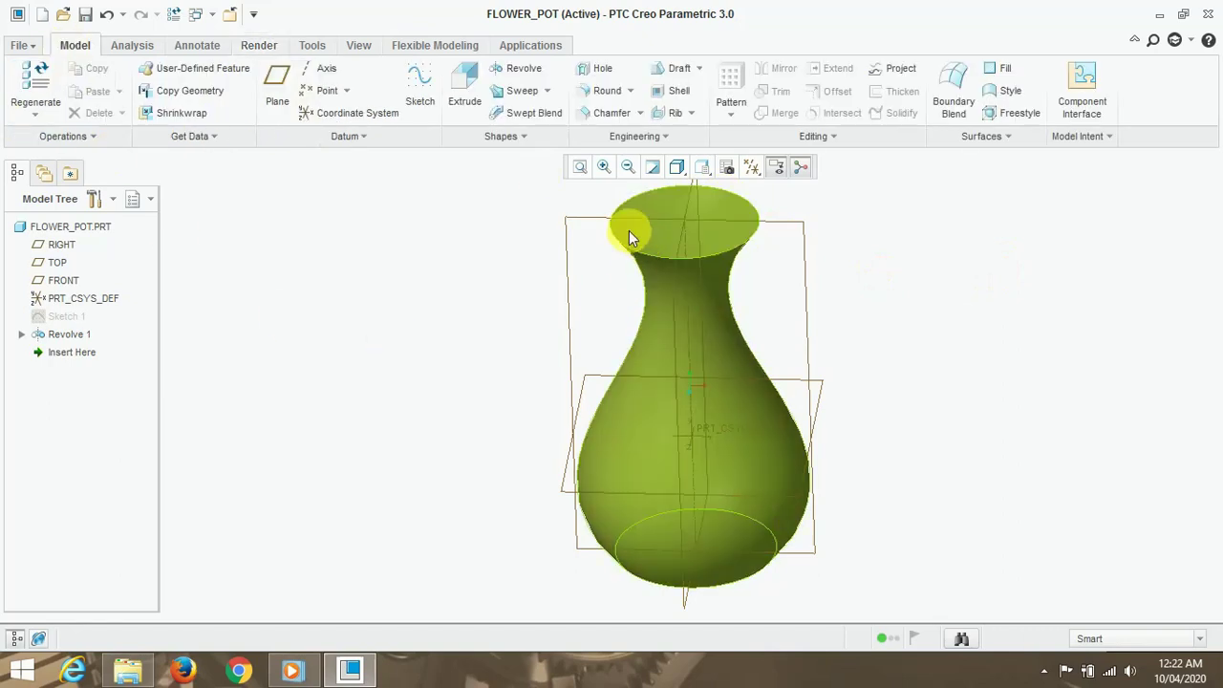
Start Sketch 2 on the vase's sketch plane, oriented flat to the screen.
click(417, 90)
click(580, 216)
click(1123, 398)
click(752, 167)
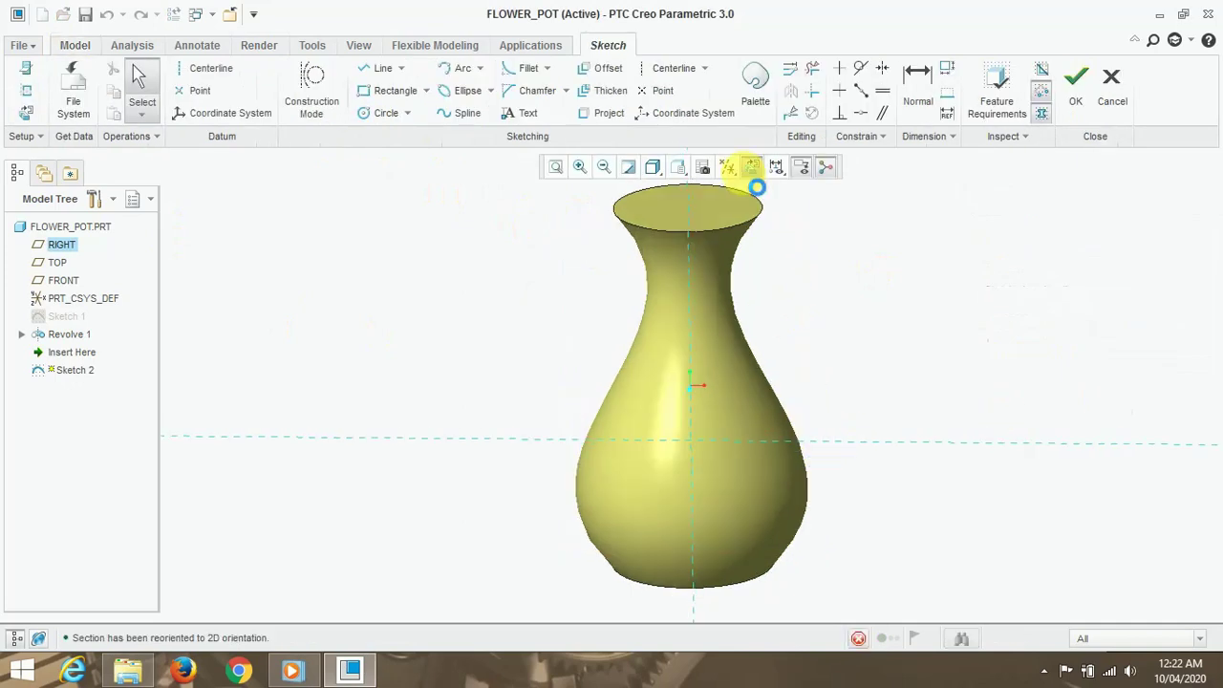
click(460, 115)
scroll(598, 181, up, 2)
scroll(598, 180, up, 3)
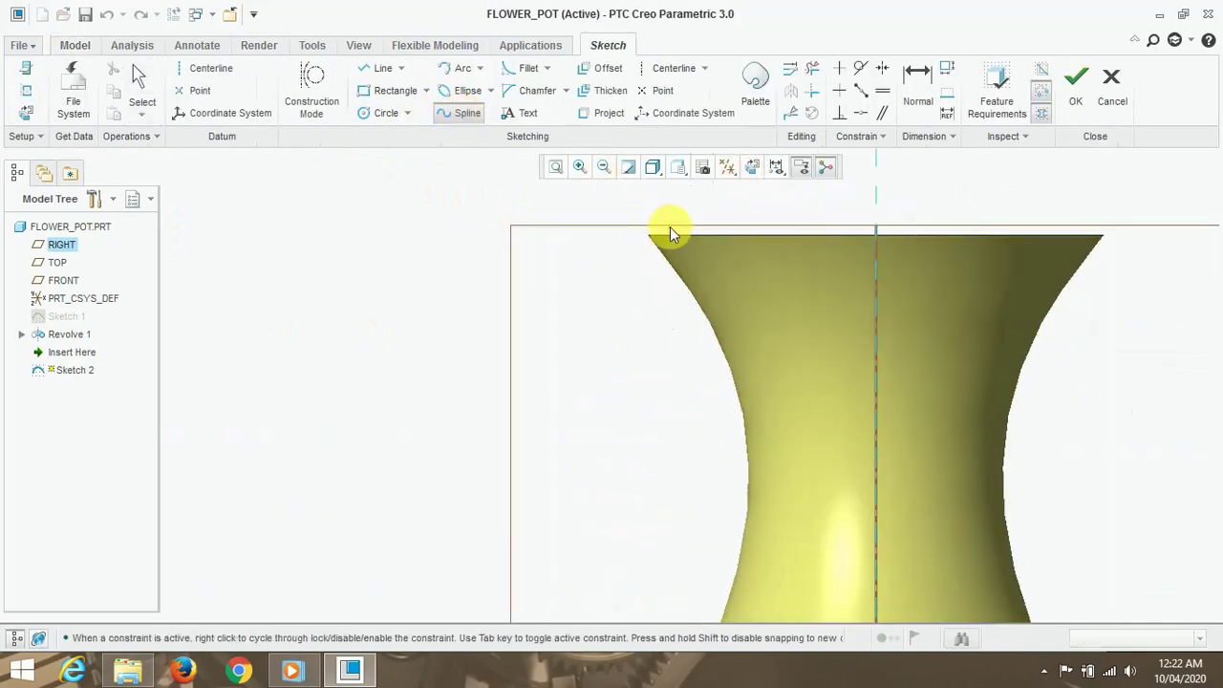
Trace a five-point spline down the vase's left side from the rim to the base.
click(676, 230)
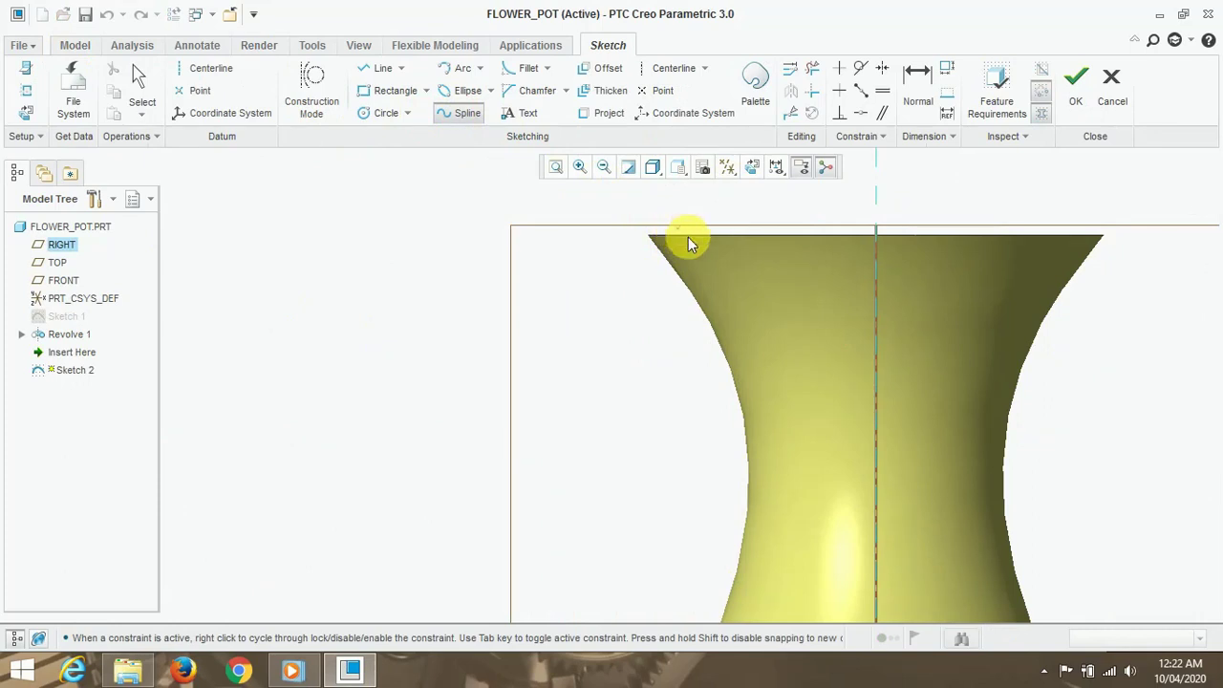
click(772, 446)
scroll(756, 370, down, 2)
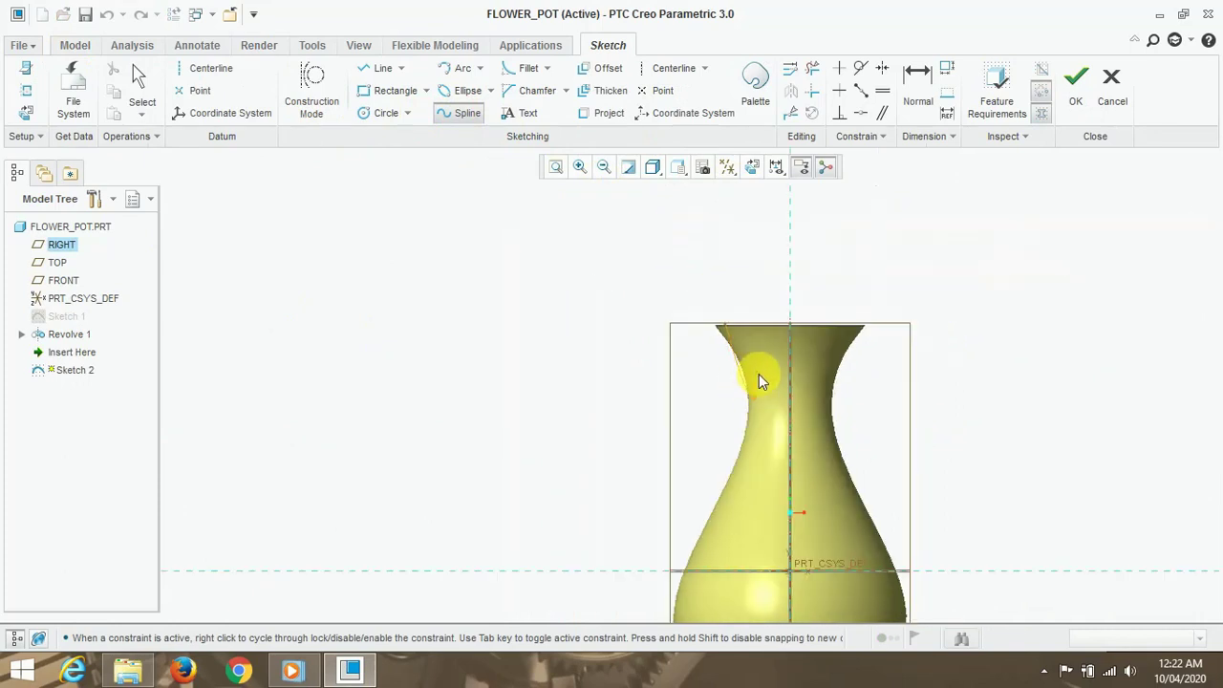
scroll(700, 555, up, 1)
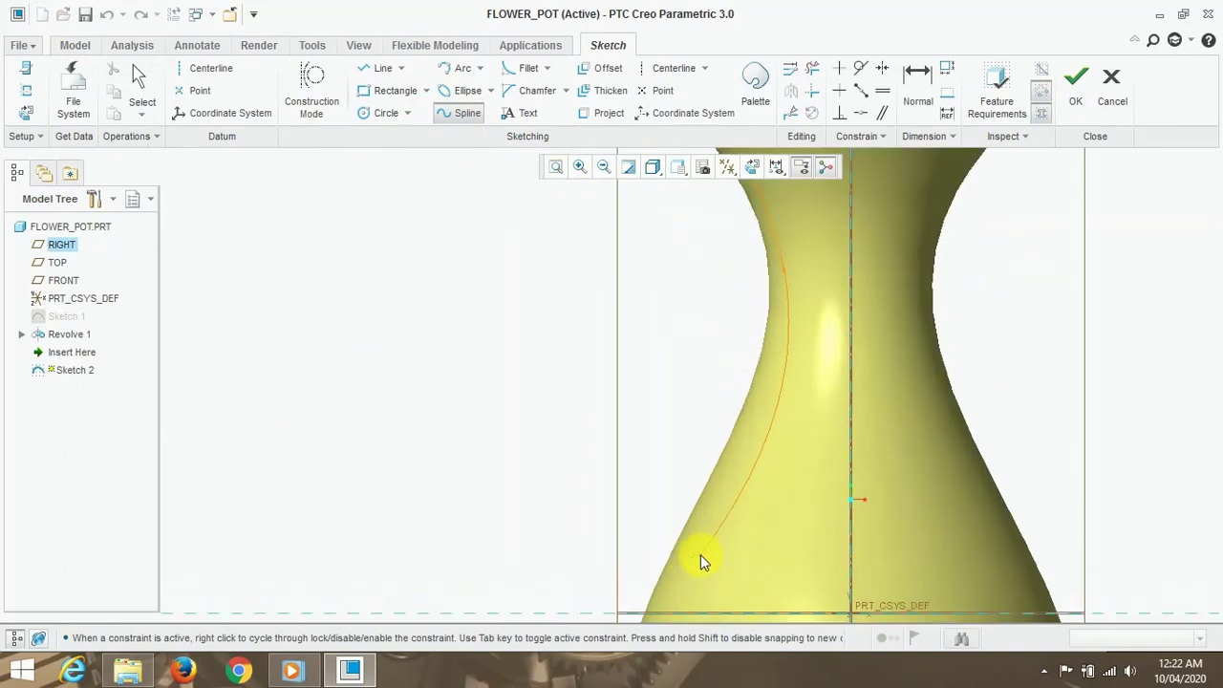
click(657, 585)
scroll(657, 585, down, 2)
scroll(680, 449, up, 1)
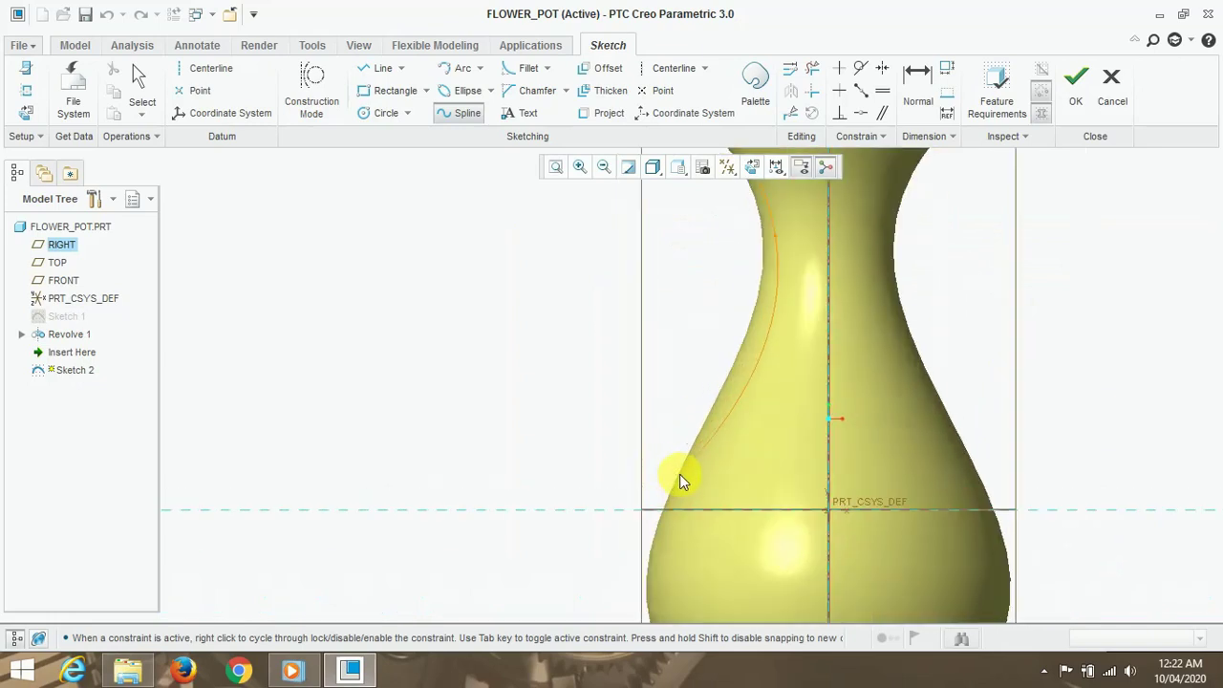
click(680, 475)
scroll(669, 488, down, 2)
scroll(679, 522, up, 1)
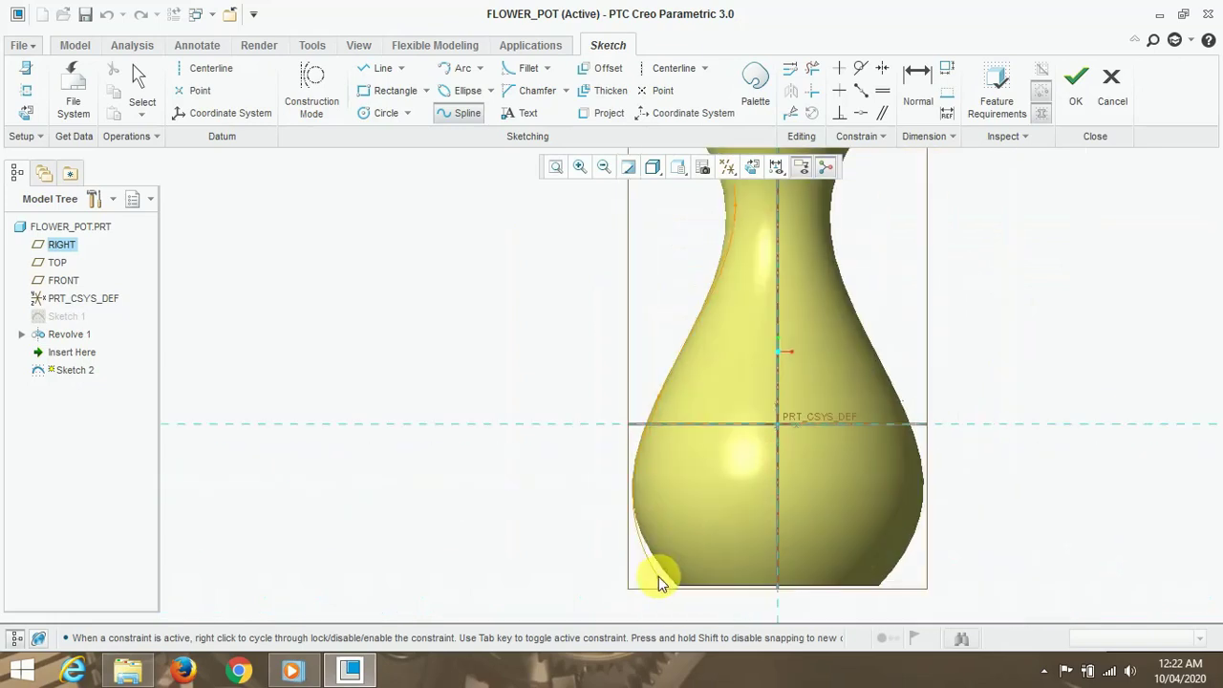
scroll(665, 576, up, 2)
click(719, 527)
scroll(718, 527, down, 2)
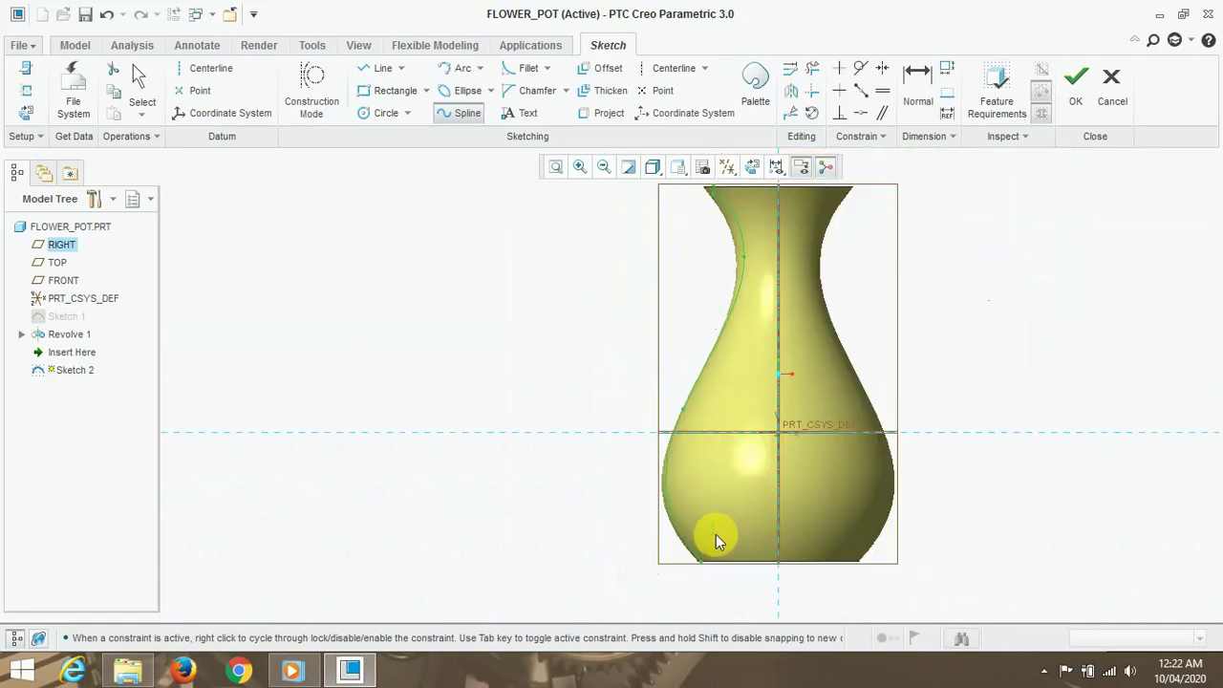
middle_click(790, 308)
scroll(784, 309, down, 1)
scroll(634, 300, up, 3)
scroll(669, 302, up, 2)
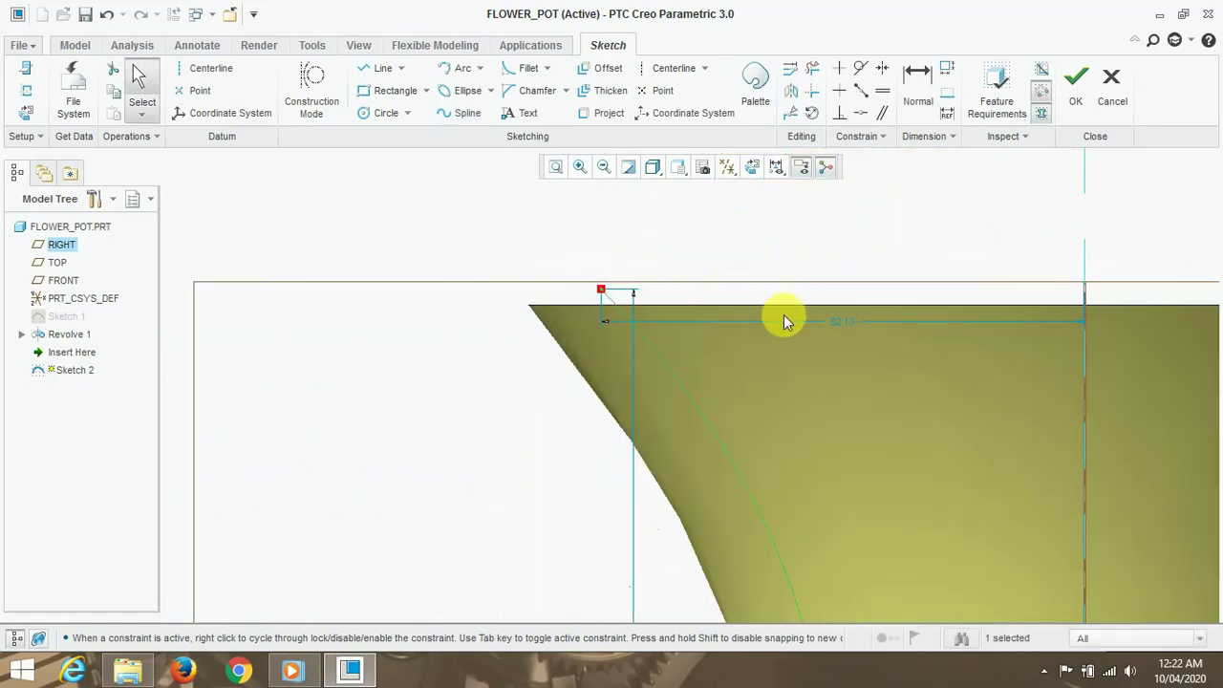
Adjust the spline top's horizontal dimension, finally setting it to 55 from the centerline.
double_click(831, 323)
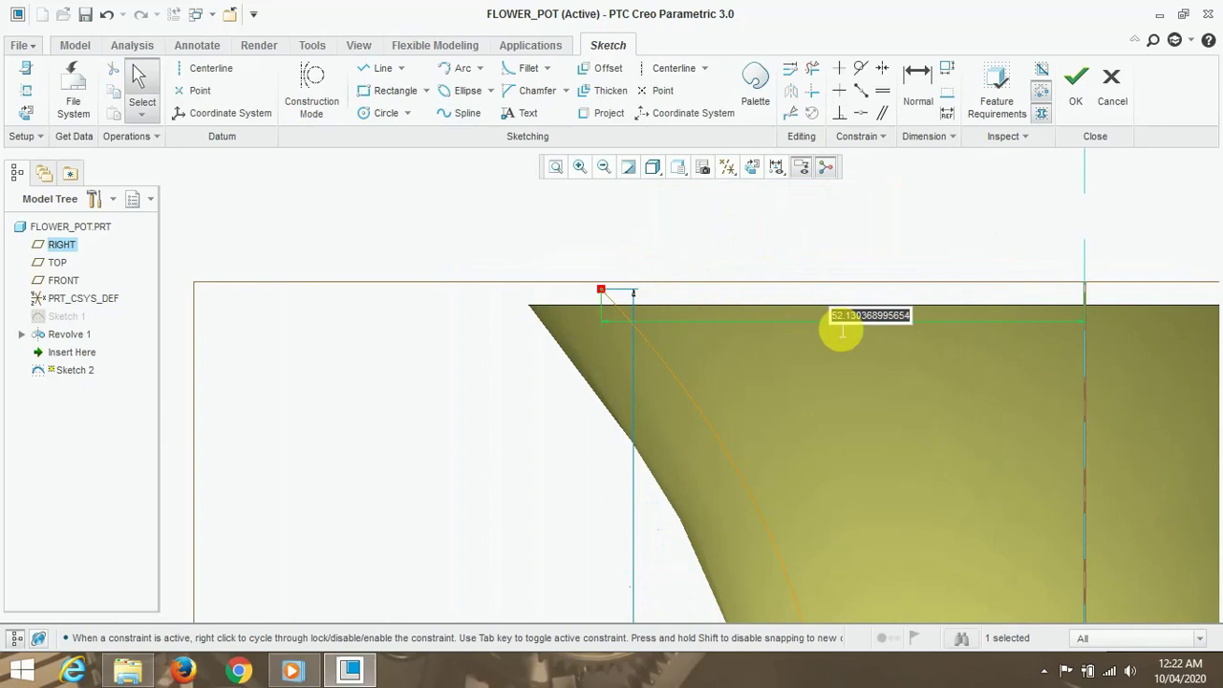
text(6)
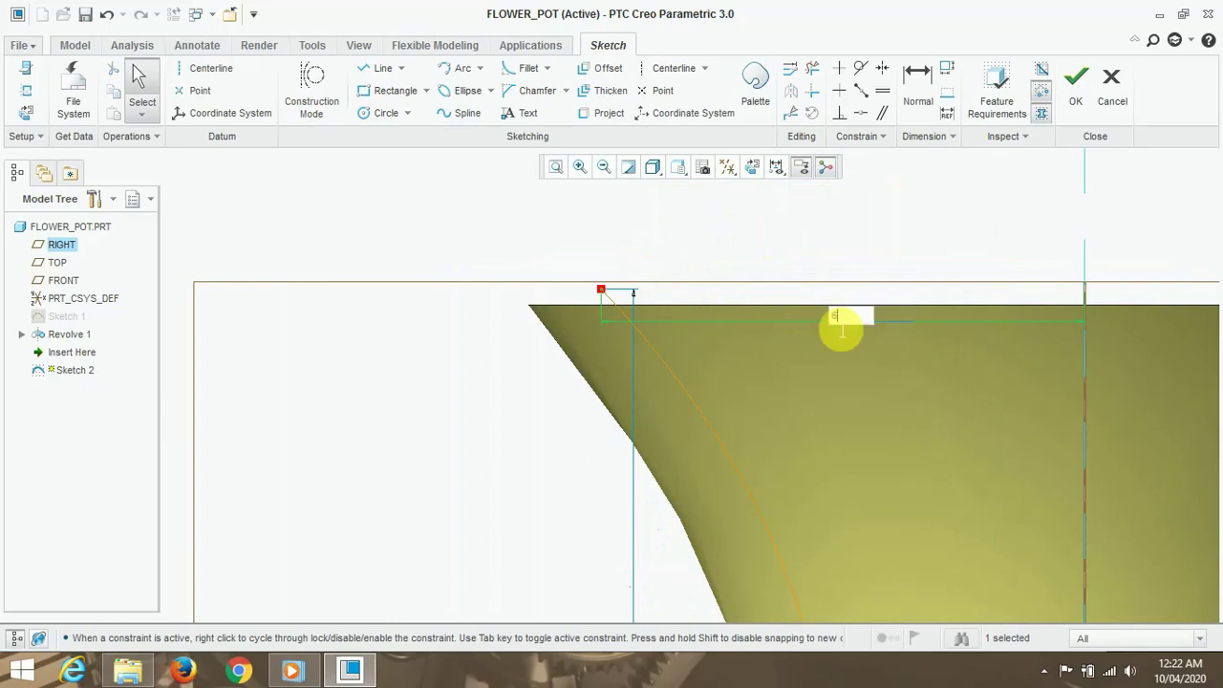
text(6)
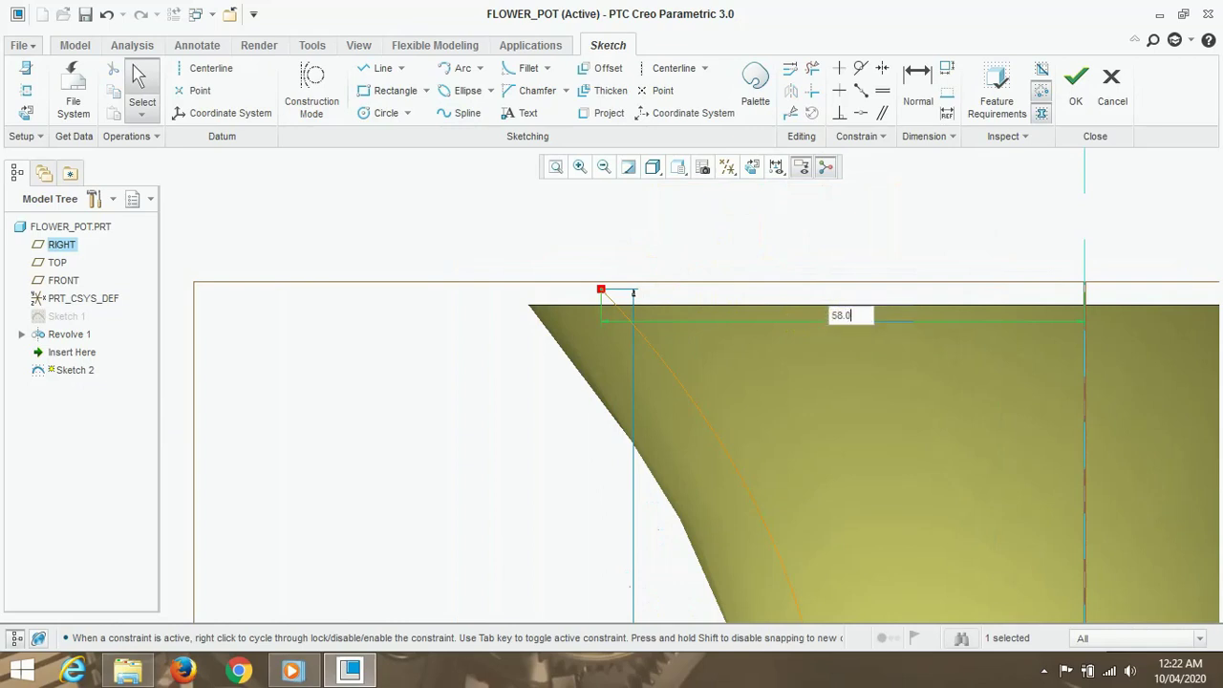
key(Return)
double_click(820, 321)
text(10)
key(Return)
double_click(1055, 325)
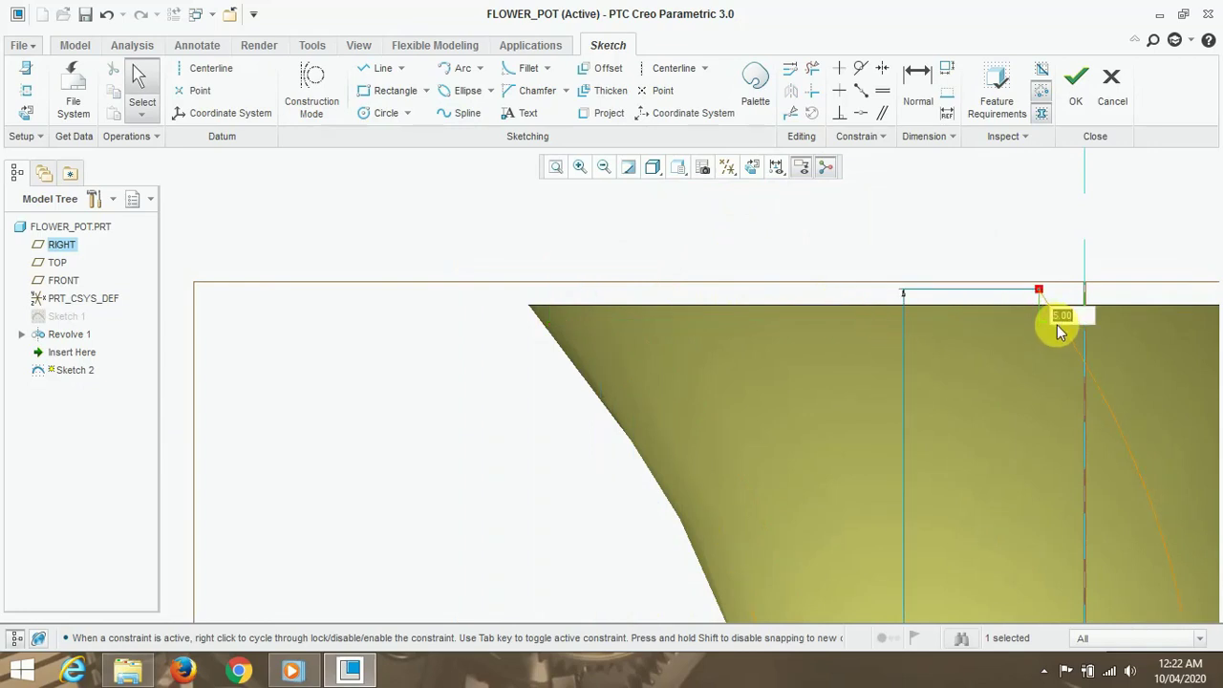
text(55)
key(Return)
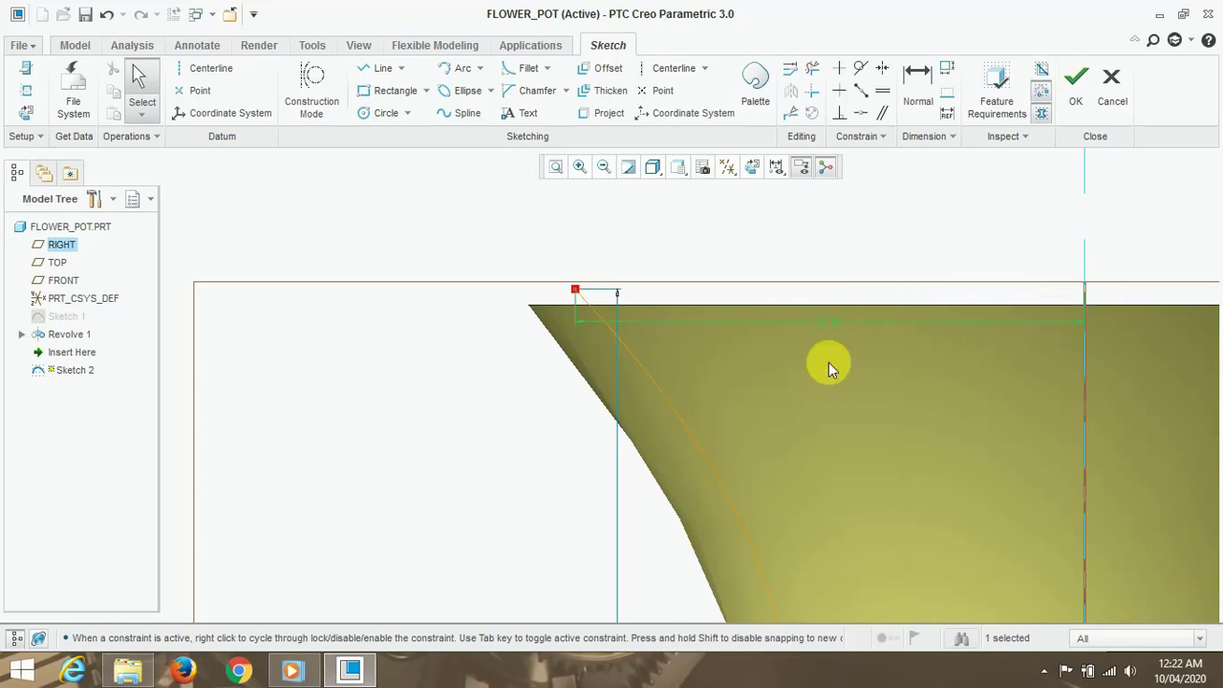
Try a Coincident constraint on the centerline, then cancel it.
click(860, 113)
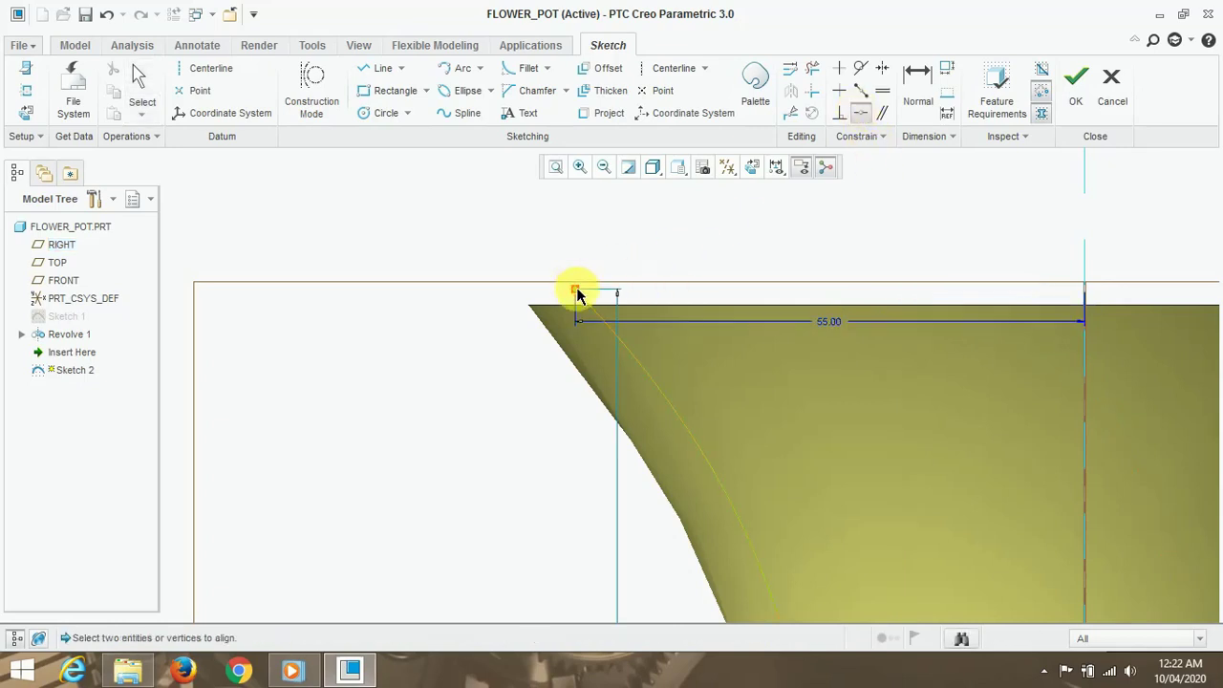
scroll(616, 230, up, 3)
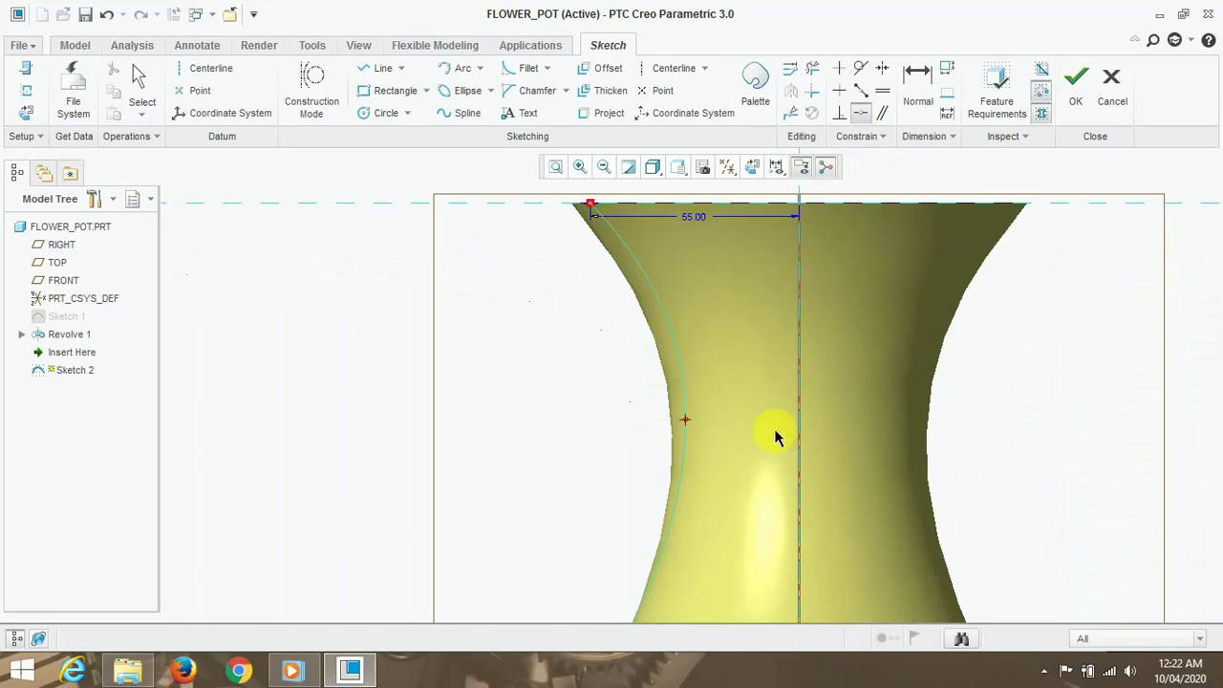
click(799, 425)
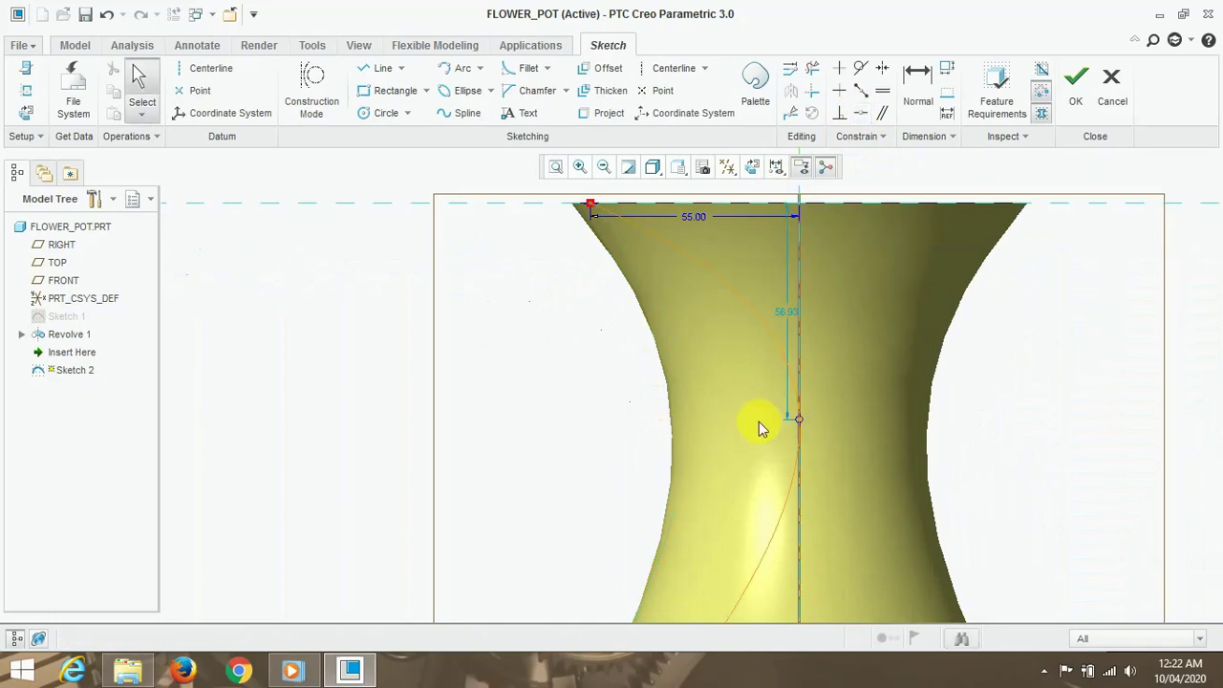
middle_click(760, 429)
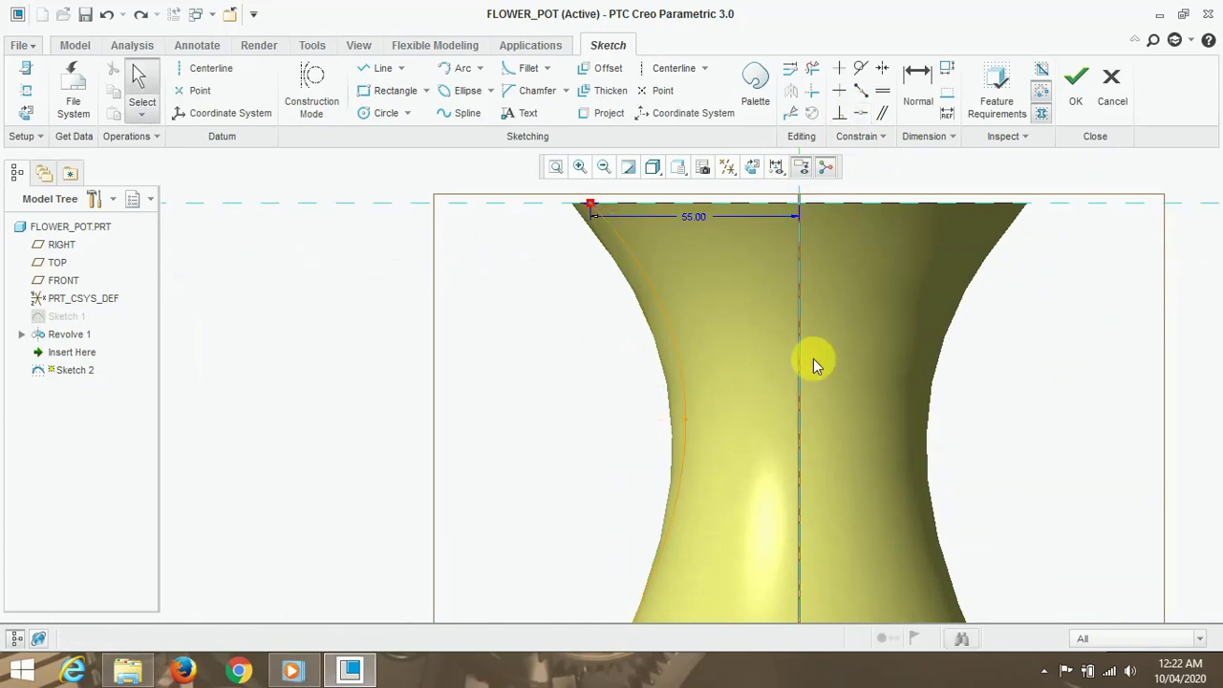
click(917, 86)
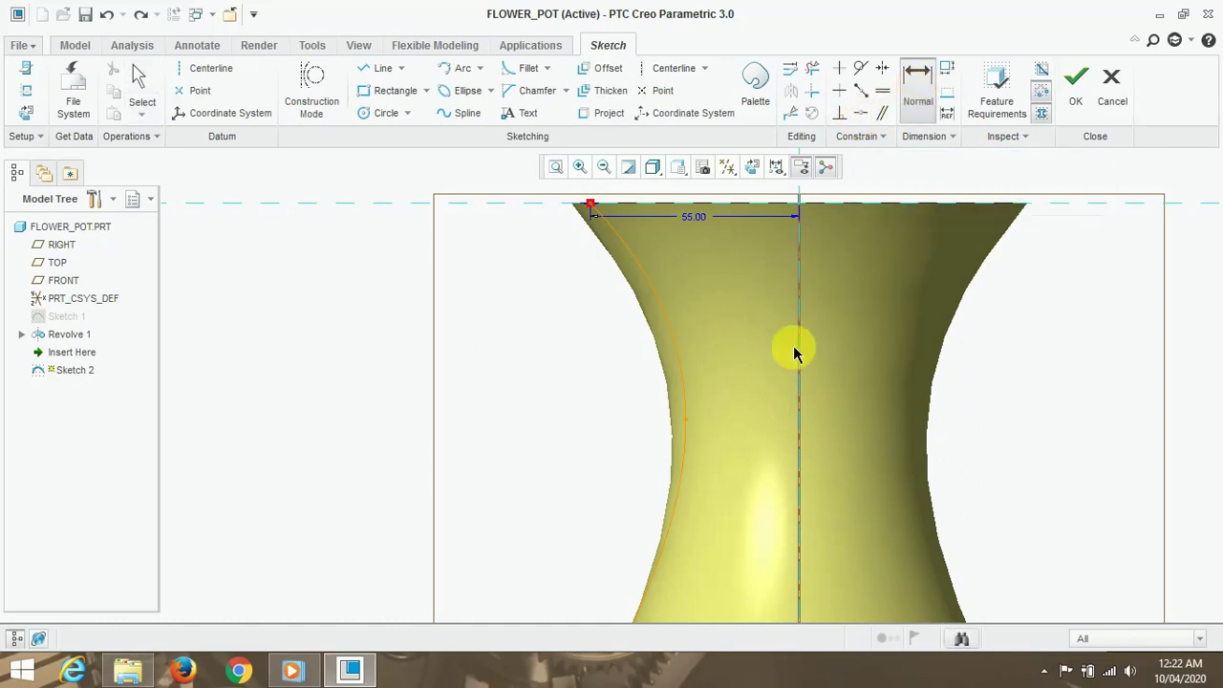
Dimension the profile's waist point 30.00 from the centreline.
click(688, 418)
click(799, 423)
middle_click(760, 425)
text(30)
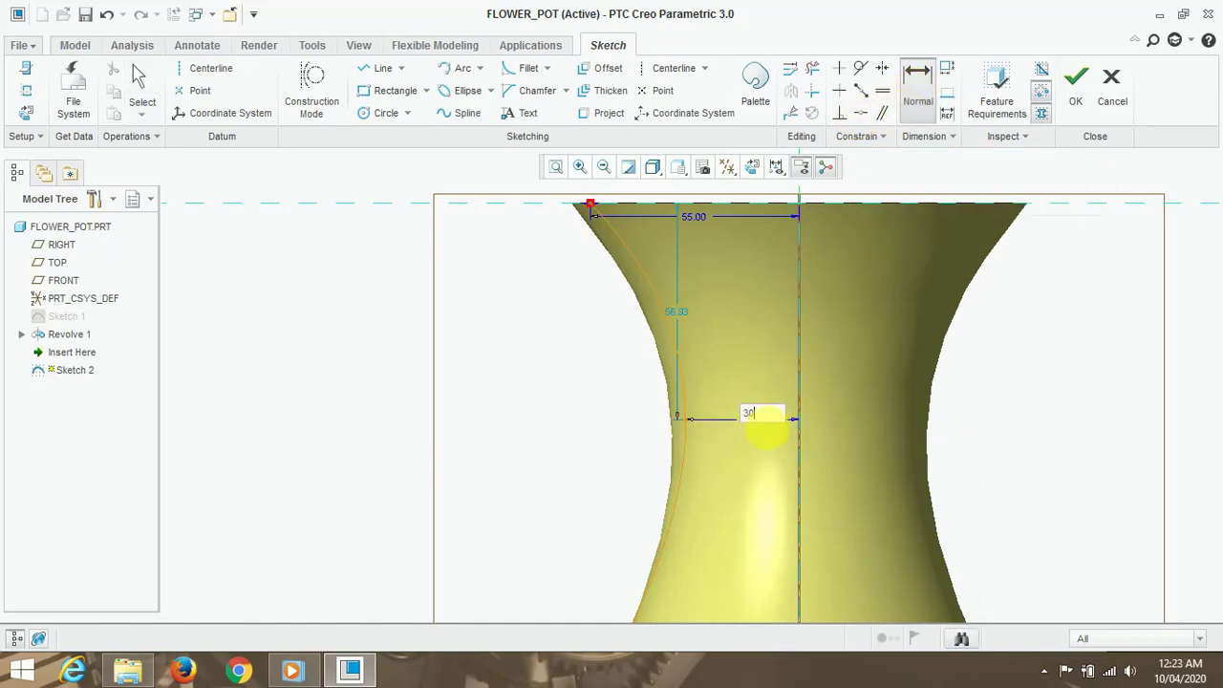
key(Return)
scroll(752, 363, down, 3)
scroll(724, 404, up, 3)
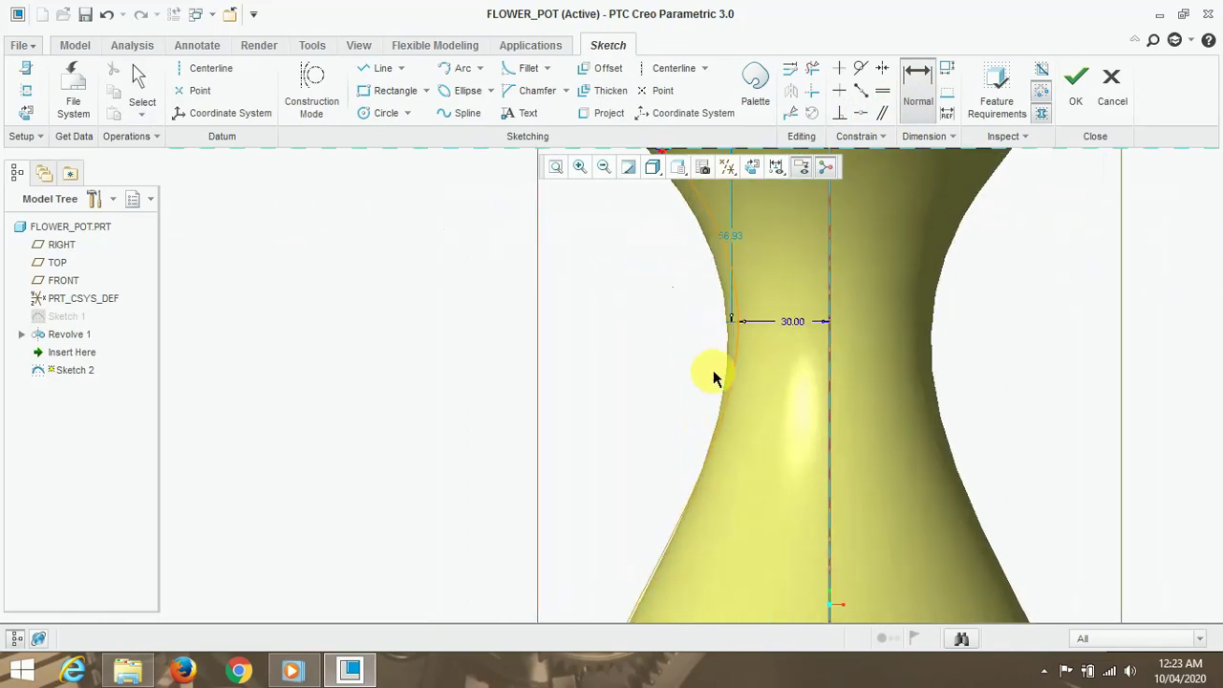
scroll(713, 376, down, 3)
scroll(701, 396, up, 2)
scroll(707, 387, up, 2)
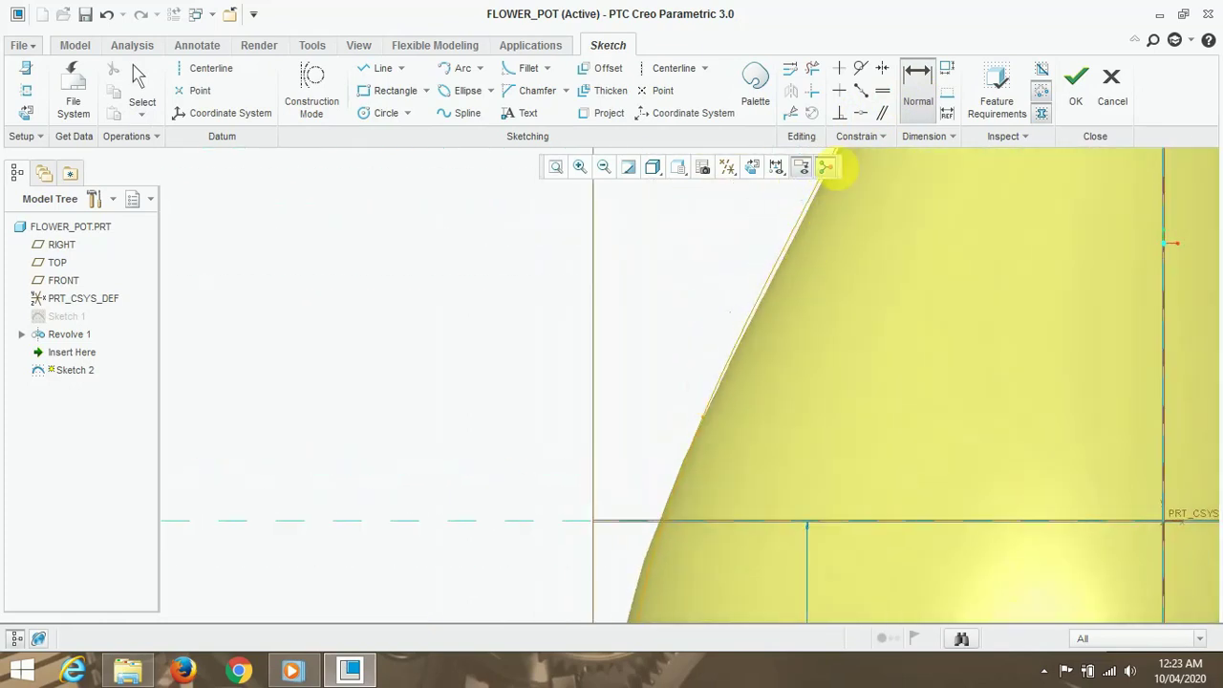
Make the profile's bottom coincident with the base edge and finish Sketch 2.
click(861, 113)
scroll(704, 421, up, 3)
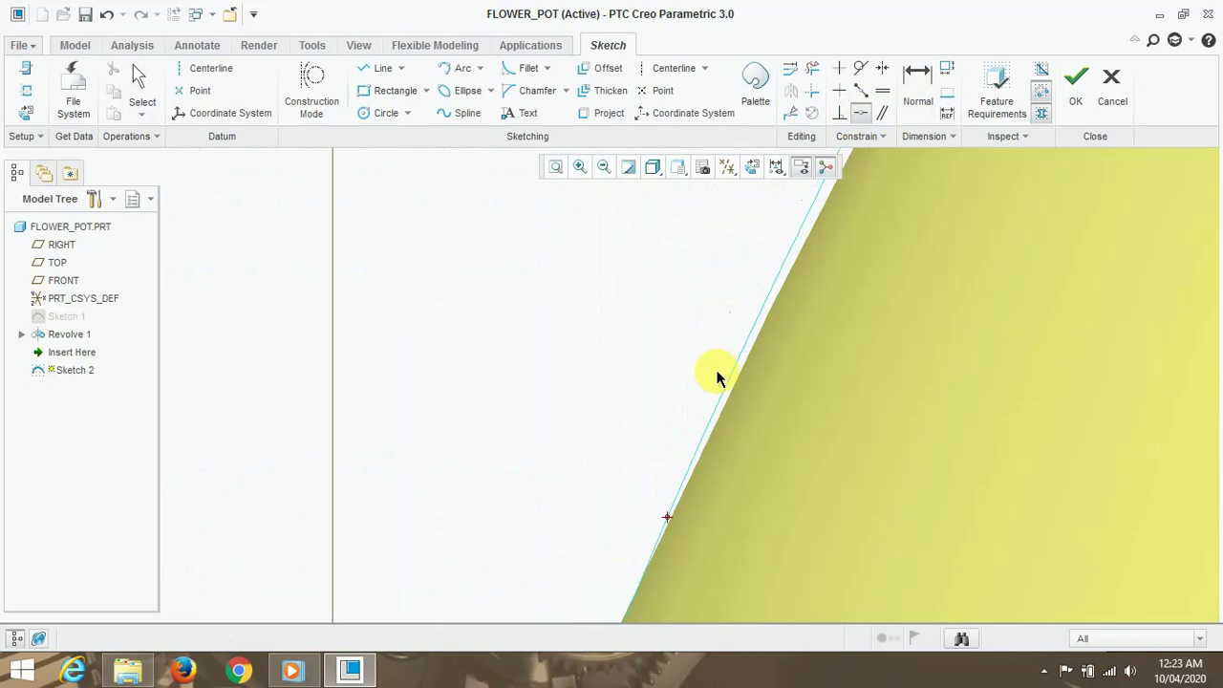
click(727, 396)
scroll(732, 347, down, 2)
scroll(796, 244, up, 2)
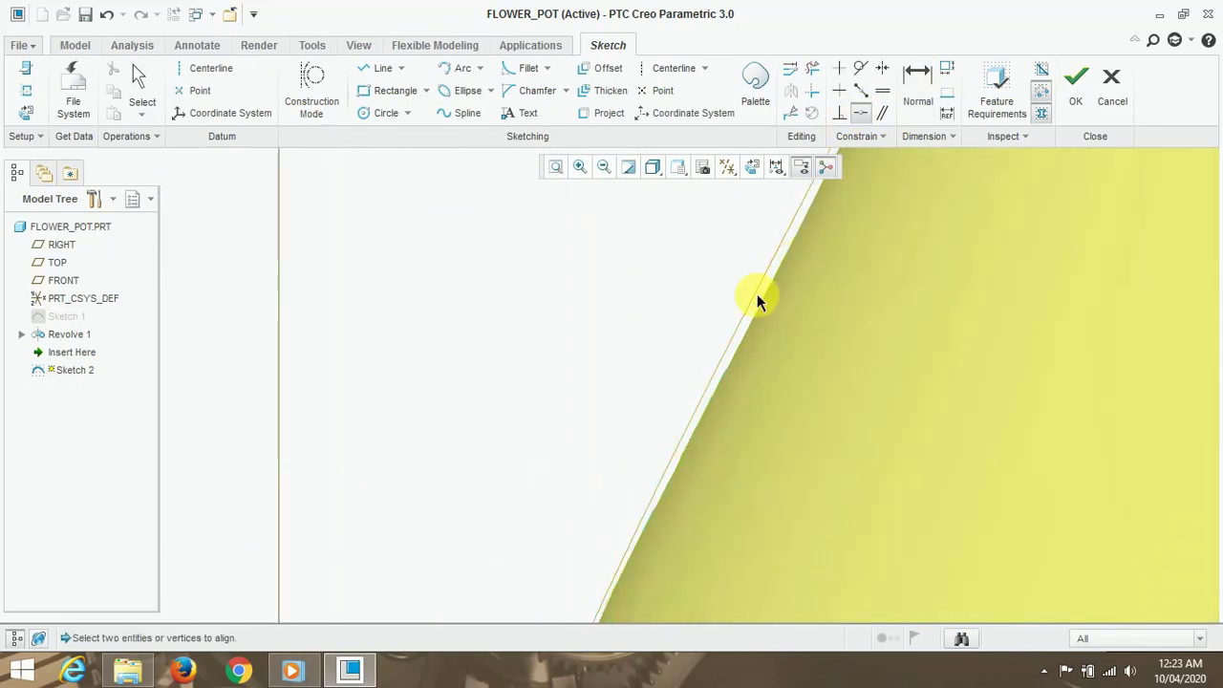
scroll(702, 325, down, 2)
scroll(683, 401, down, 2)
scroll(701, 581, up, 2)
scroll(732, 618, up, 2)
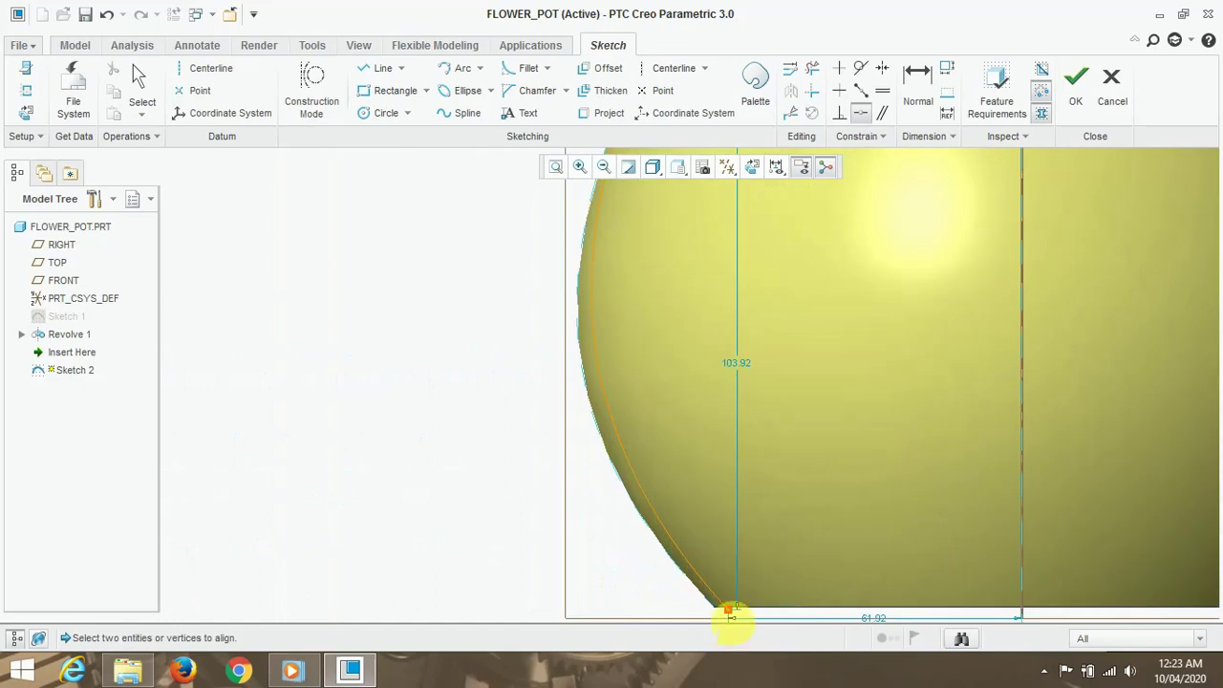
scroll(732, 617, up, 2)
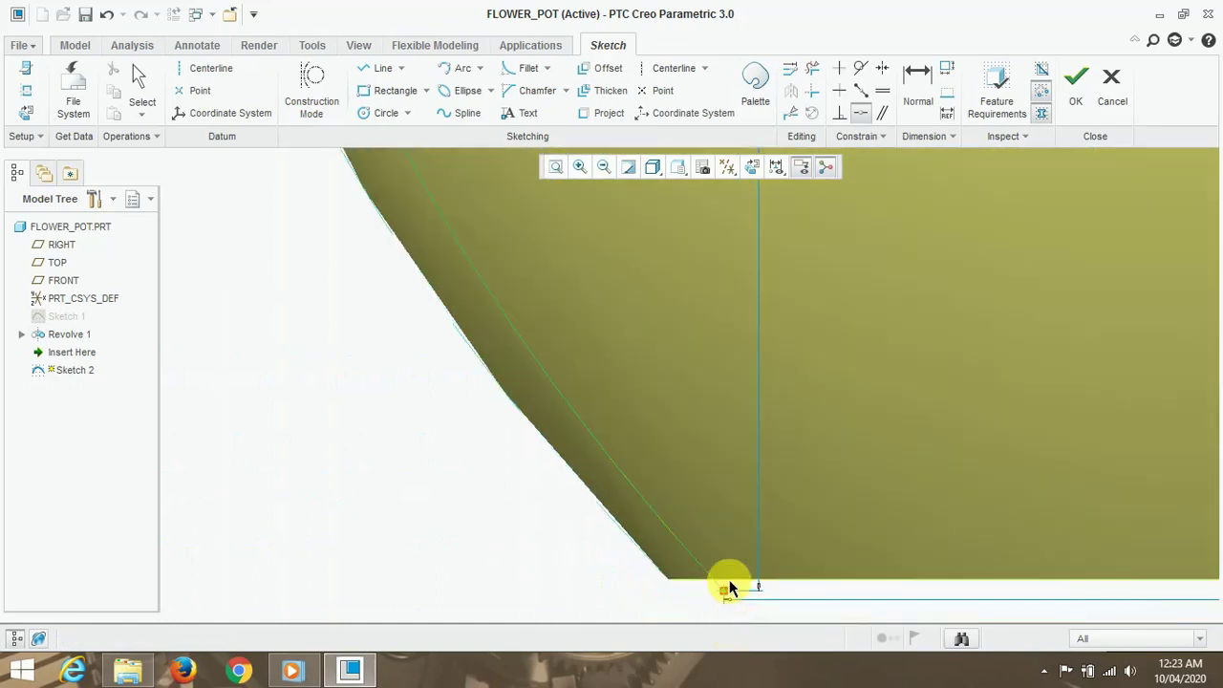
click(728, 580)
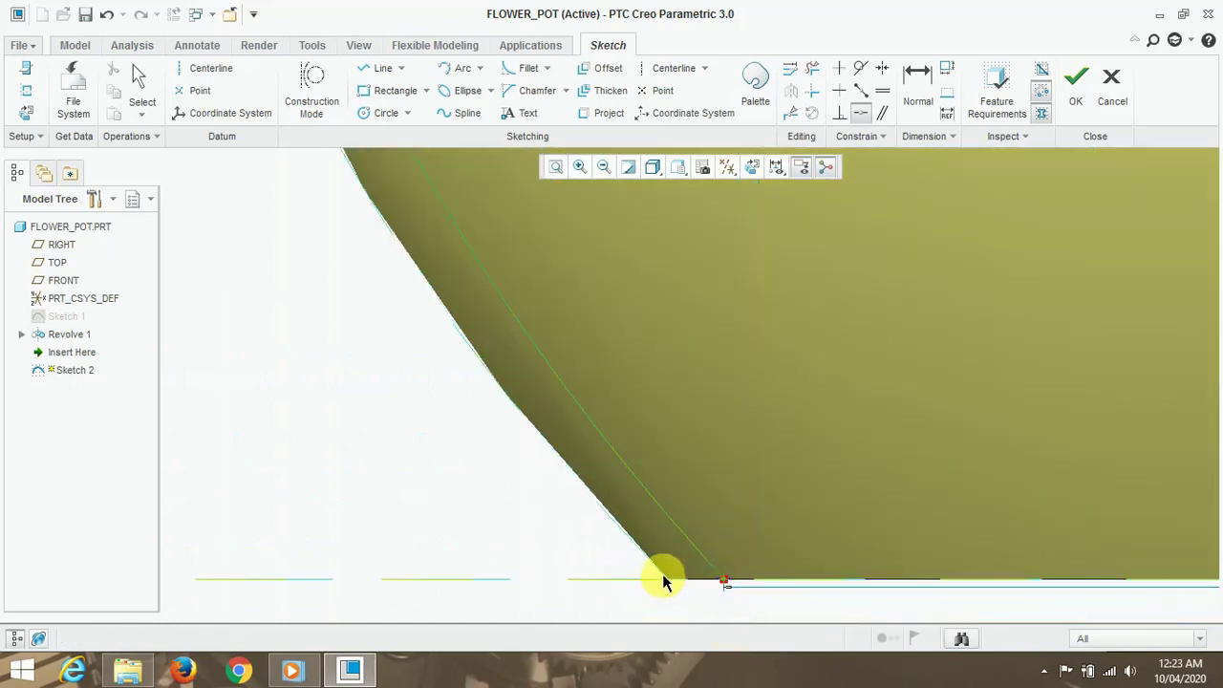
scroll(657, 586, down, 2)
scroll(657, 585, down, 2)
scroll(592, 378, up, 1)
scroll(579, 427, down, 1)
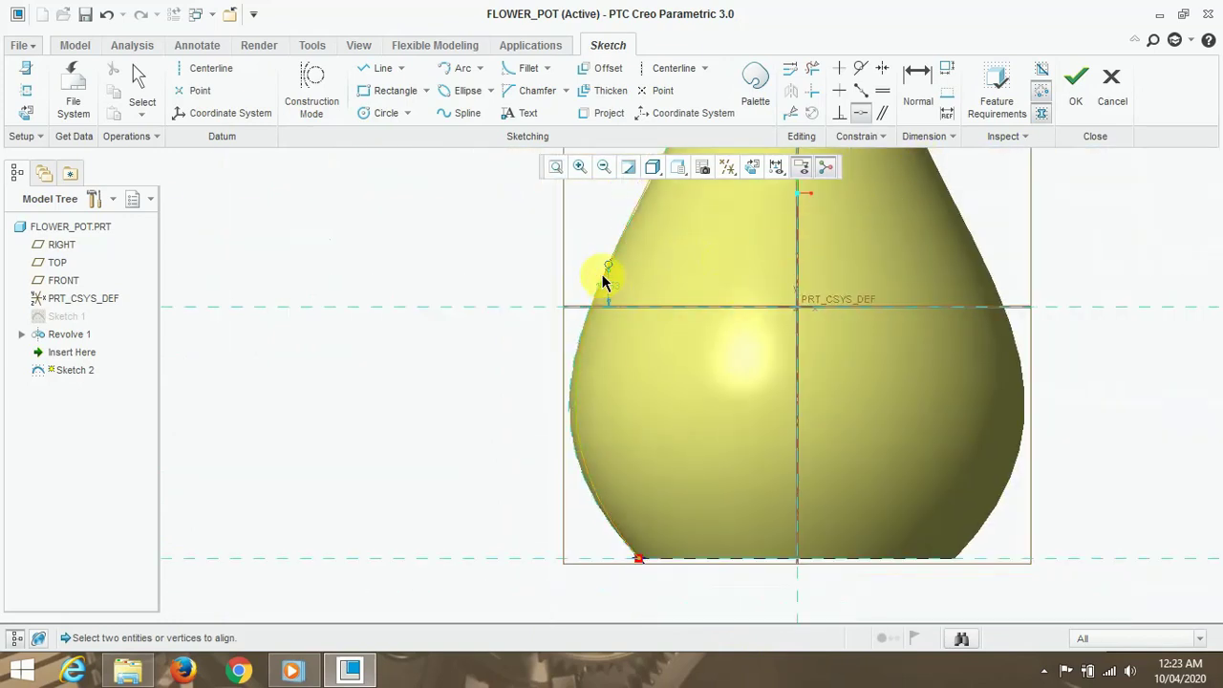
scroll(607, 283, up, 3)
scroll(617, 306, down, 1)
scroll(622, 344, down, 1)
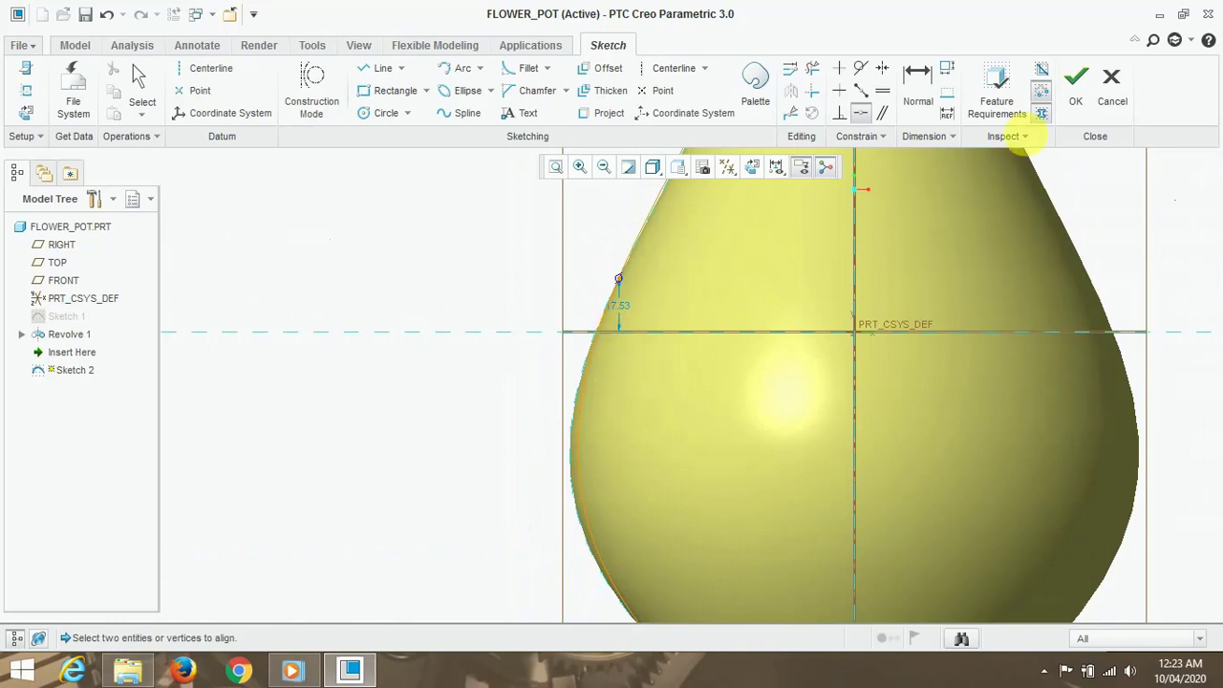
click(1077, 96)
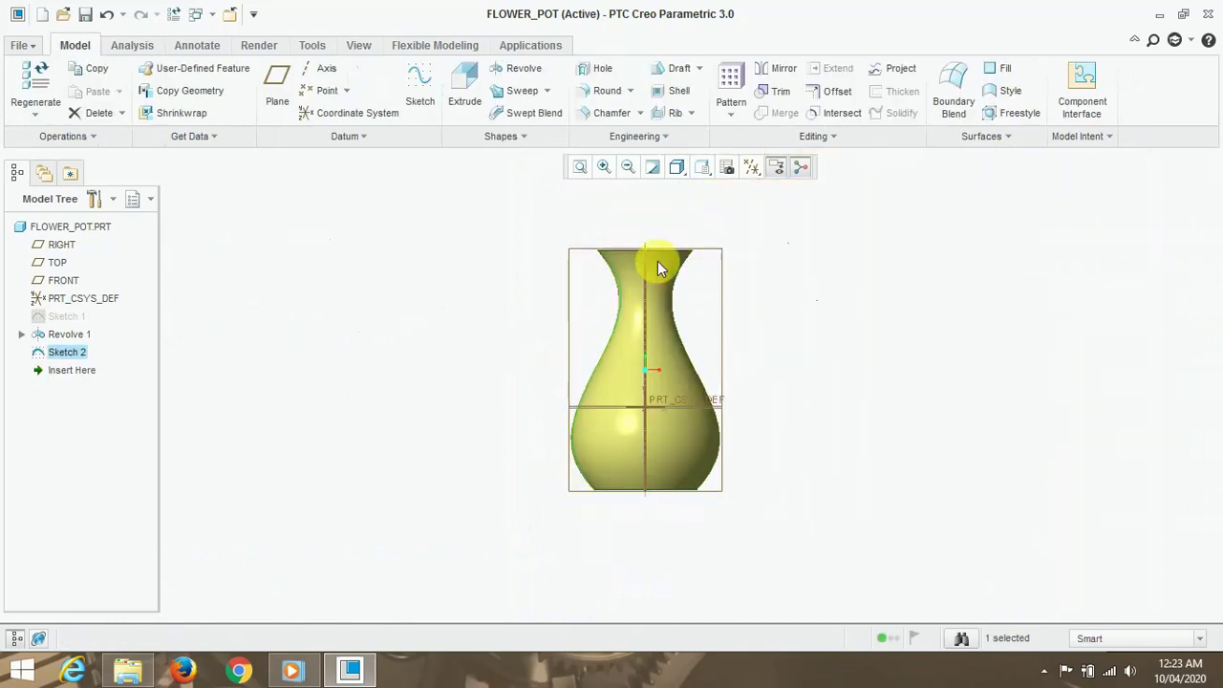
Start a sketch on the vase's top face and view it face-on.
click(856, 283)
middle_drag(855, 287, 845, 330)
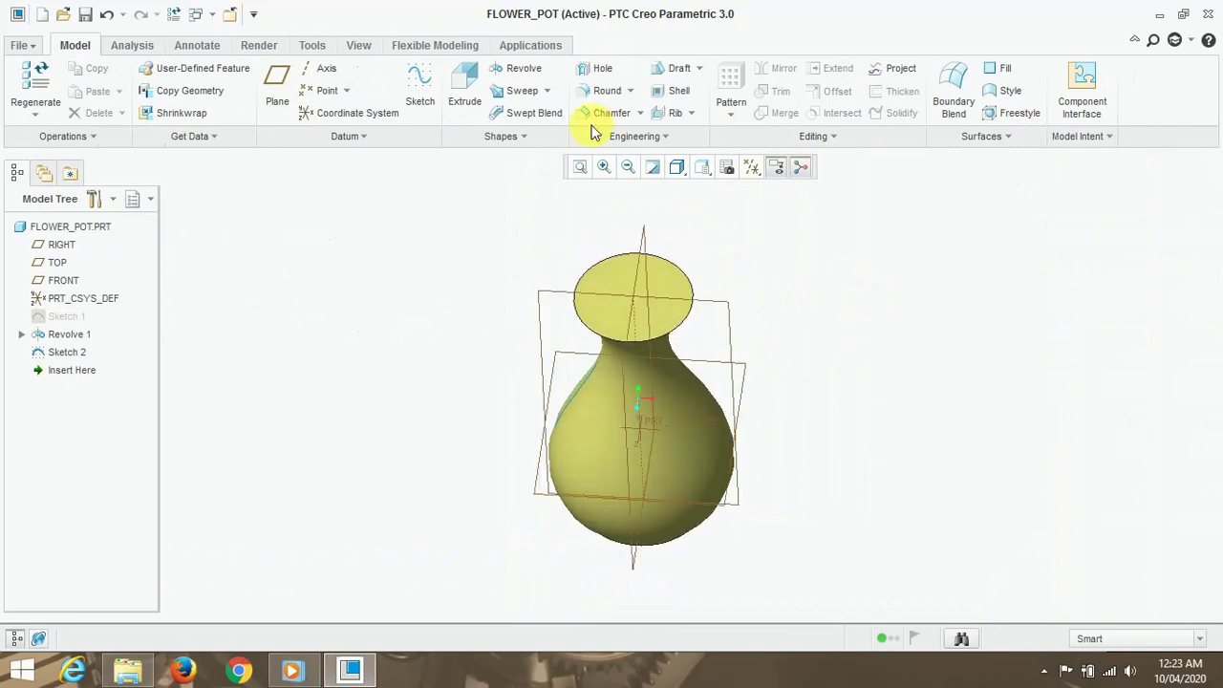
click(418, 95)
scroll(580, 367, down, 4)
click(600, 317)
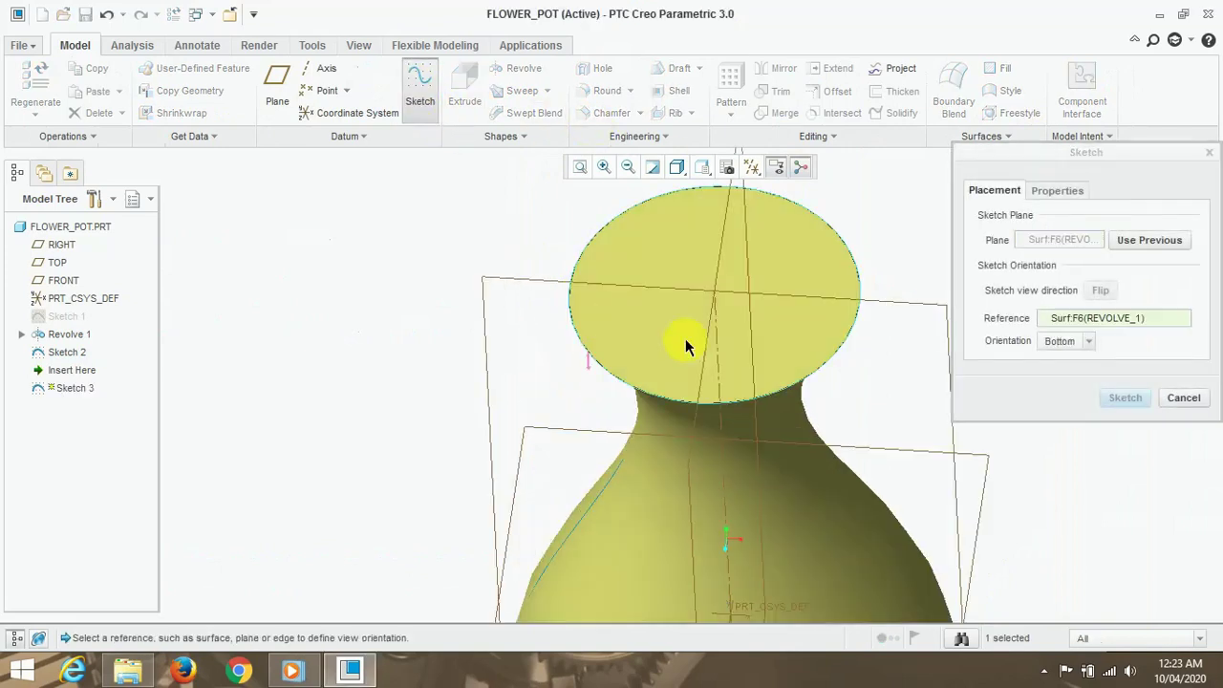
click(1118, 397)
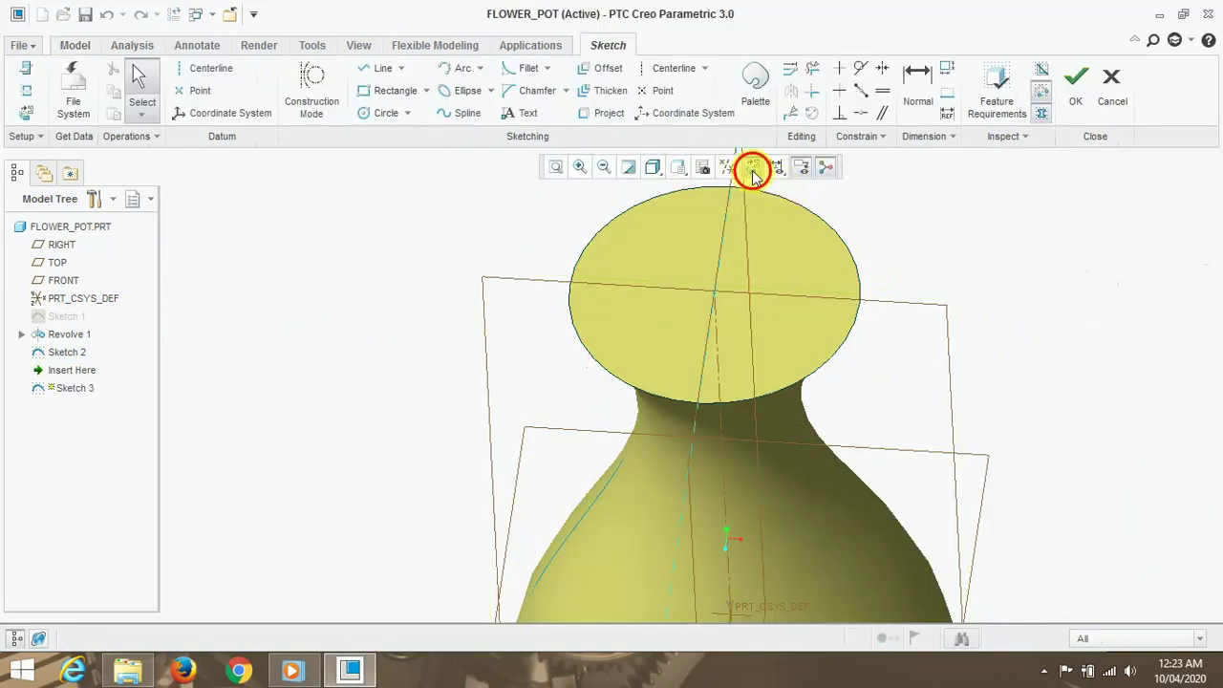
click(752, 170)
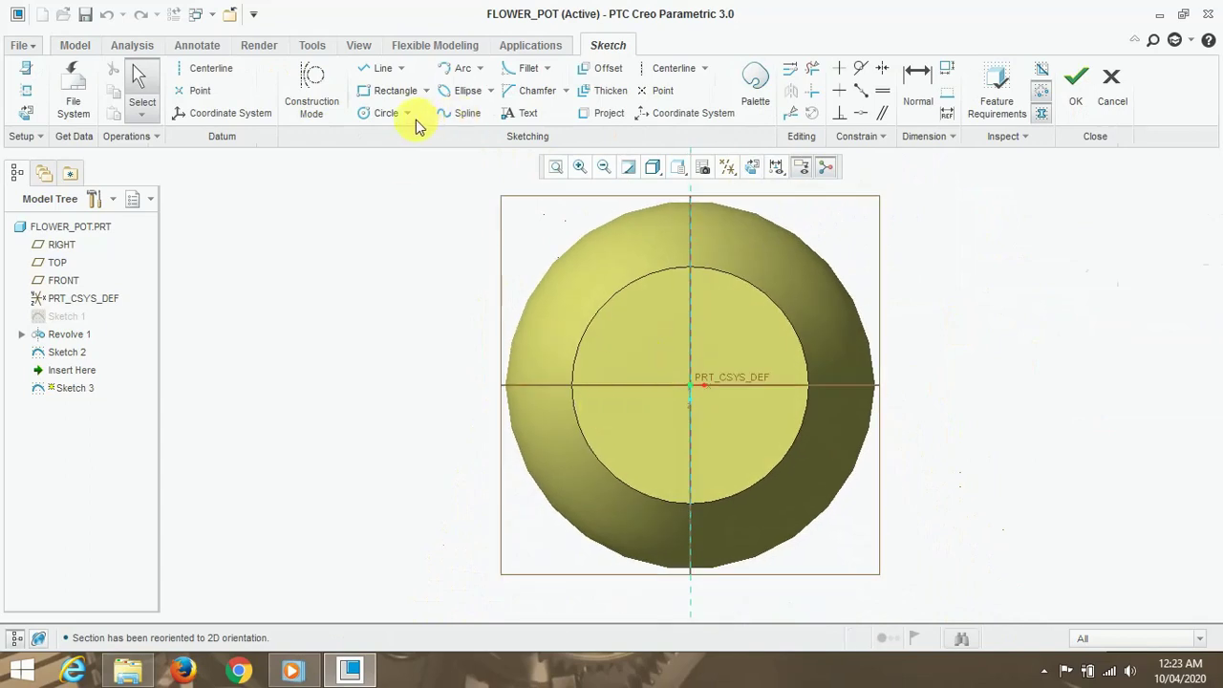
Draw a circle on the horizontal reference.
click(387, 113)
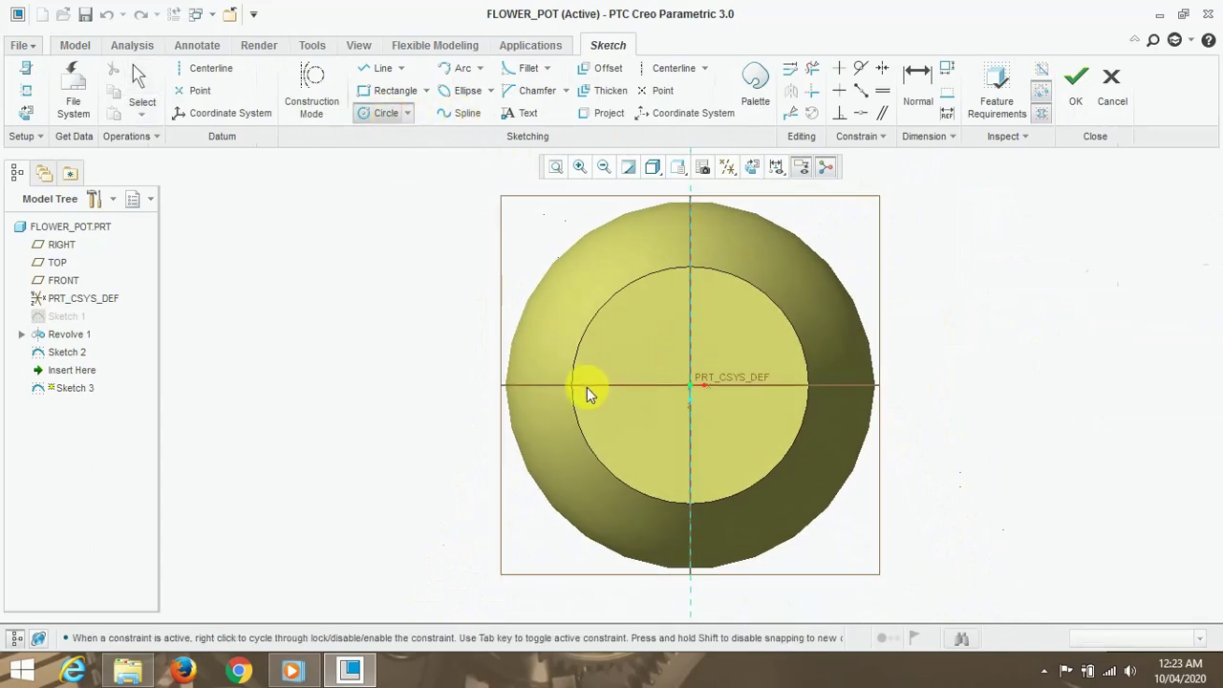
scroll(587, 385, down, 3)
scroll(599, 386, down, 3)
scroll(593, 378, down, 2)
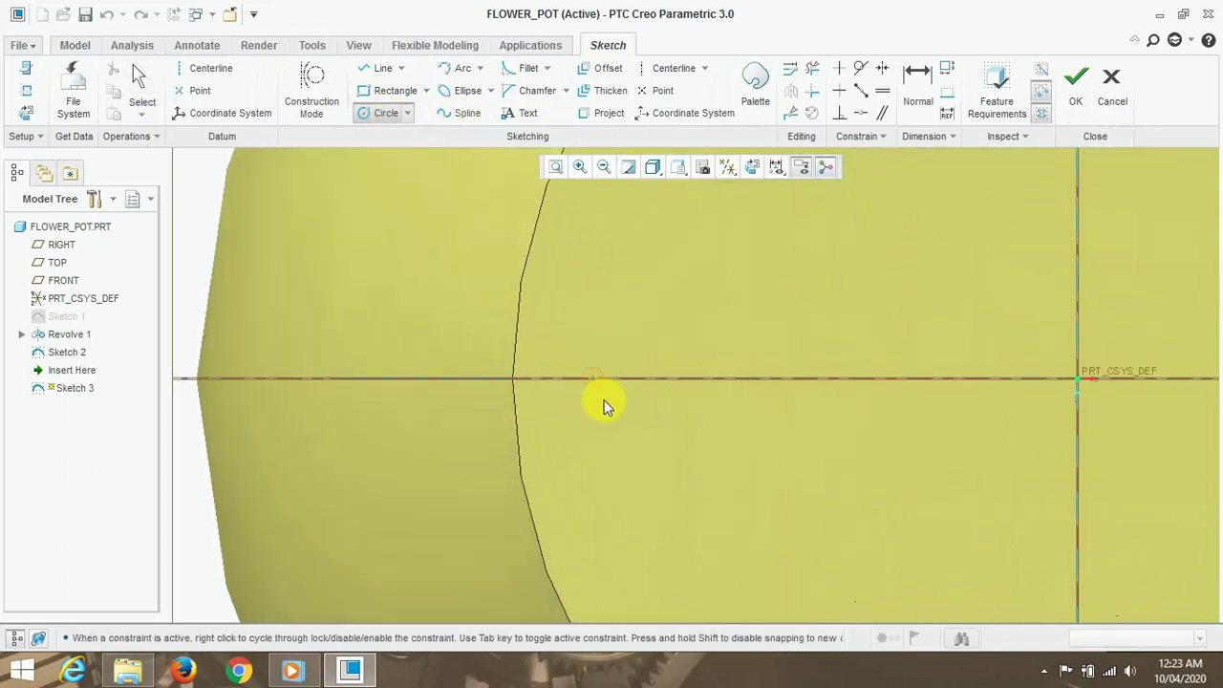
click(622, 425)
middle_click(644, 363)
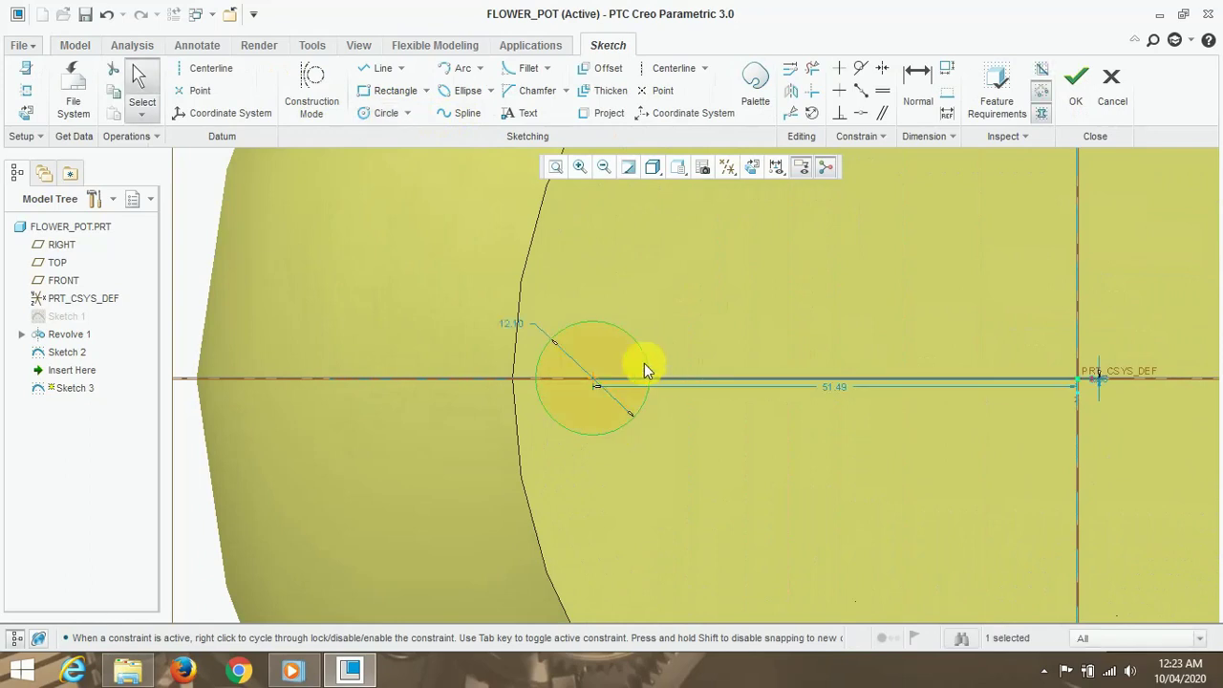
Give the circle a 30 diameter and a 55 offset from the centre.
double_click(516, 325)
text(30)
key(Return)
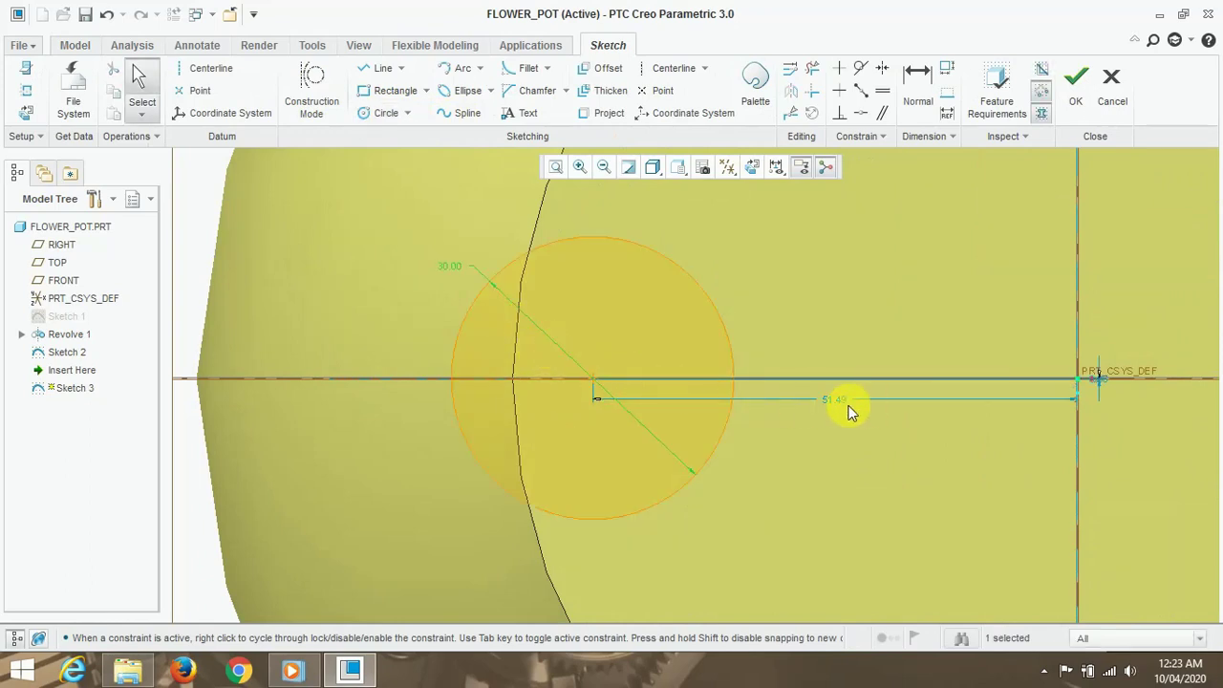
double_click(844, 402)
text(55)
key(Return)
Align the circle's centre to the horizontal reference and finish Sketch 3.
scroll(556, 377, up, 3)
scroll(496, 387, up, 2)
scroll(496, 387, up, 3)
click(860, 113)
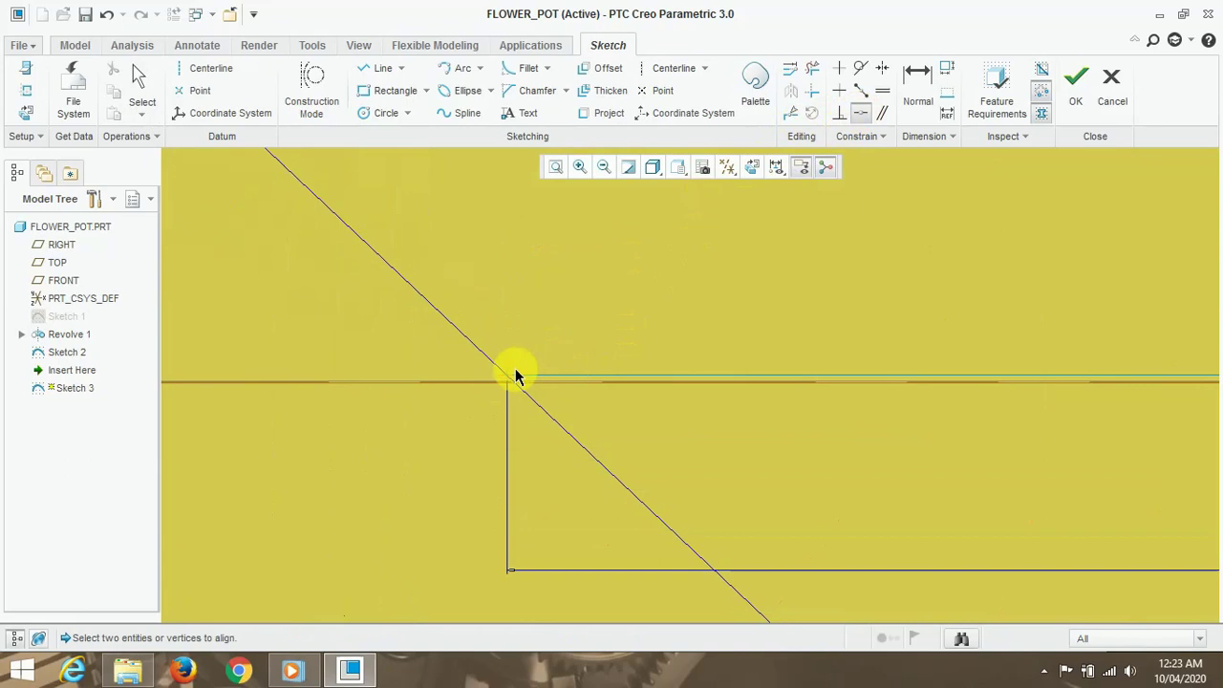
click(510, 379)
scroll(494, 392, down, 2)
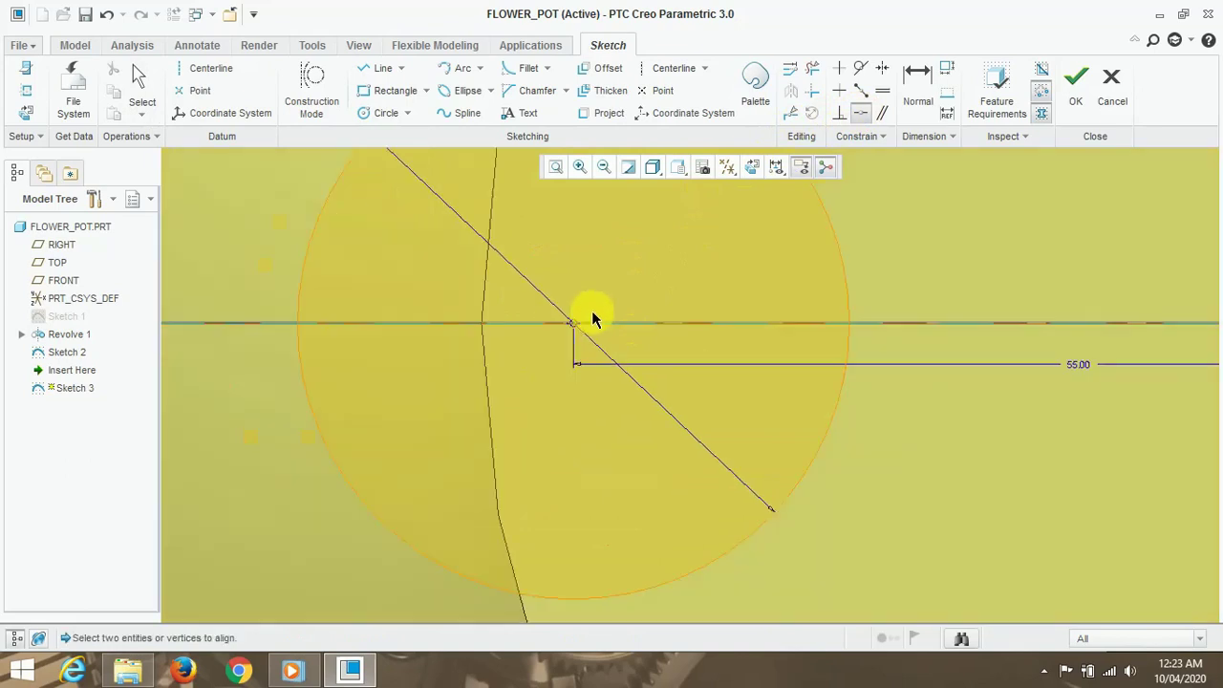
scroll(592, 306, down, 5)
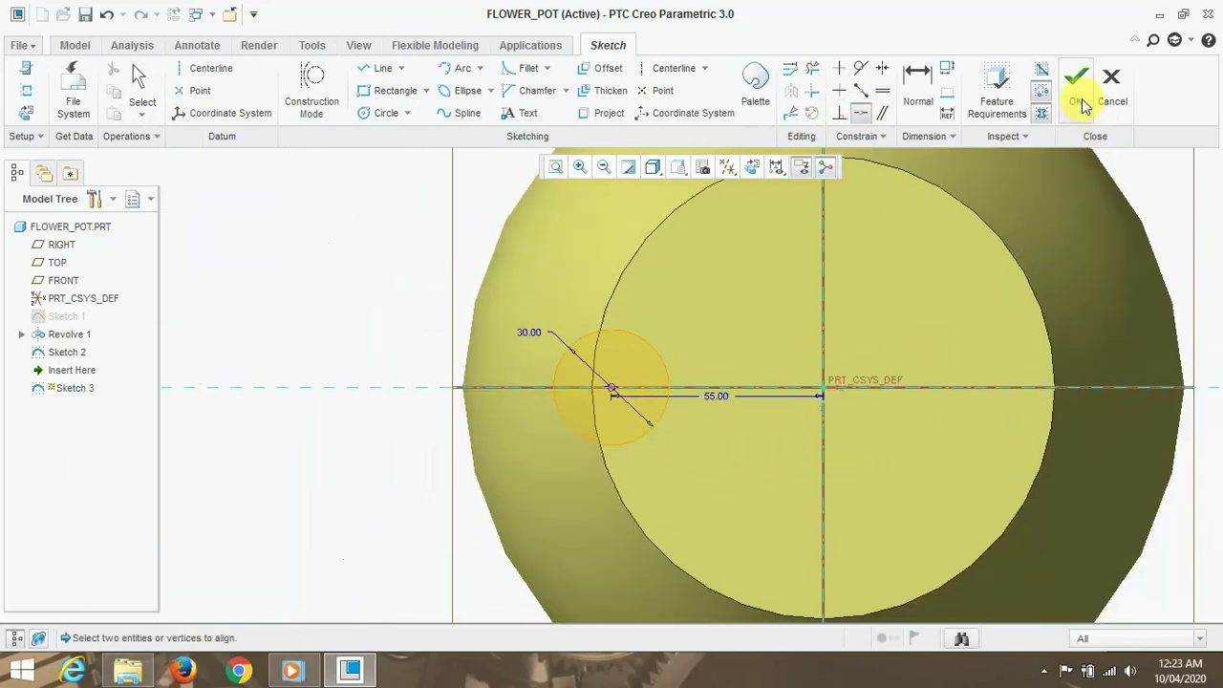
click(1082, 104)
scroll(622, 382, down, 3)
middle_drag(682, 464, 695, 311)
click(420, 91)
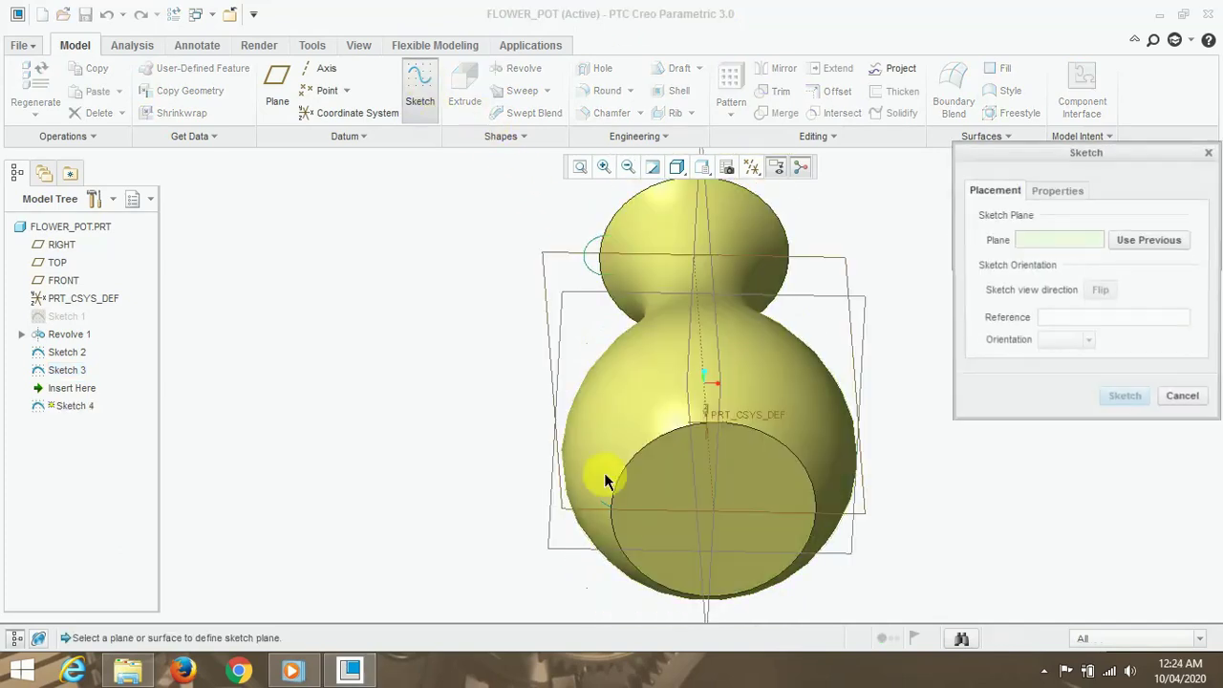
Start a sketch on the vase's bottom face, viewed face-on.
click(644, 486)
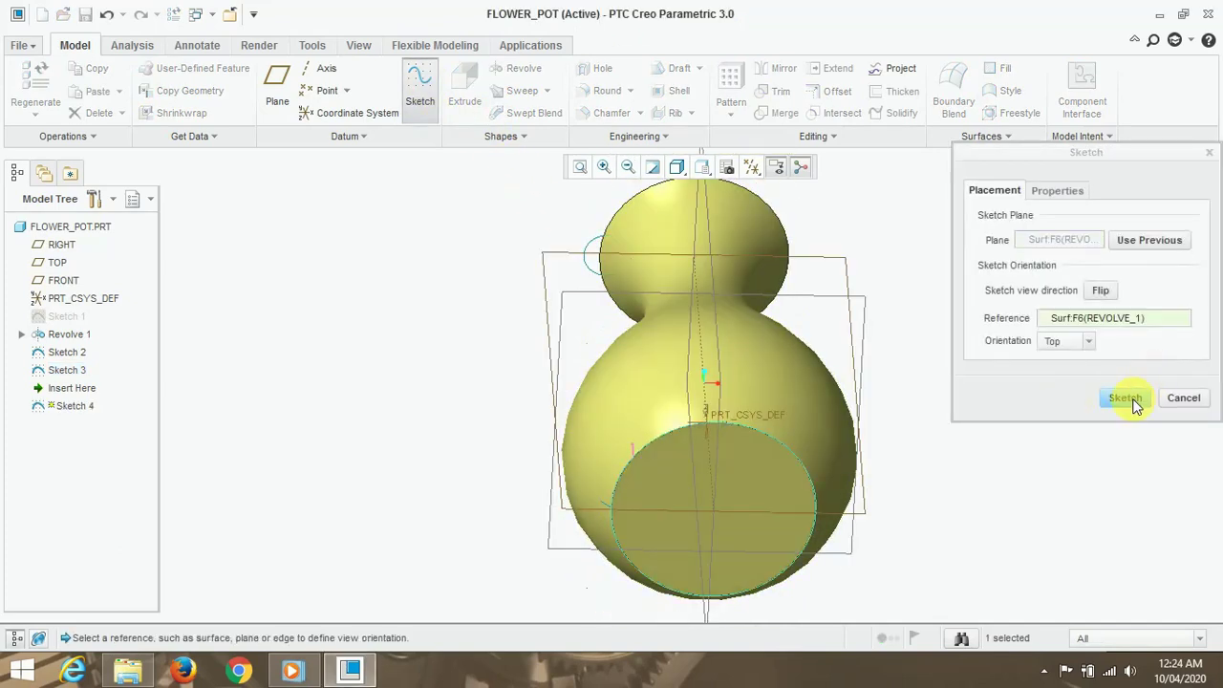
click(1134, 405)
click(753, 168)
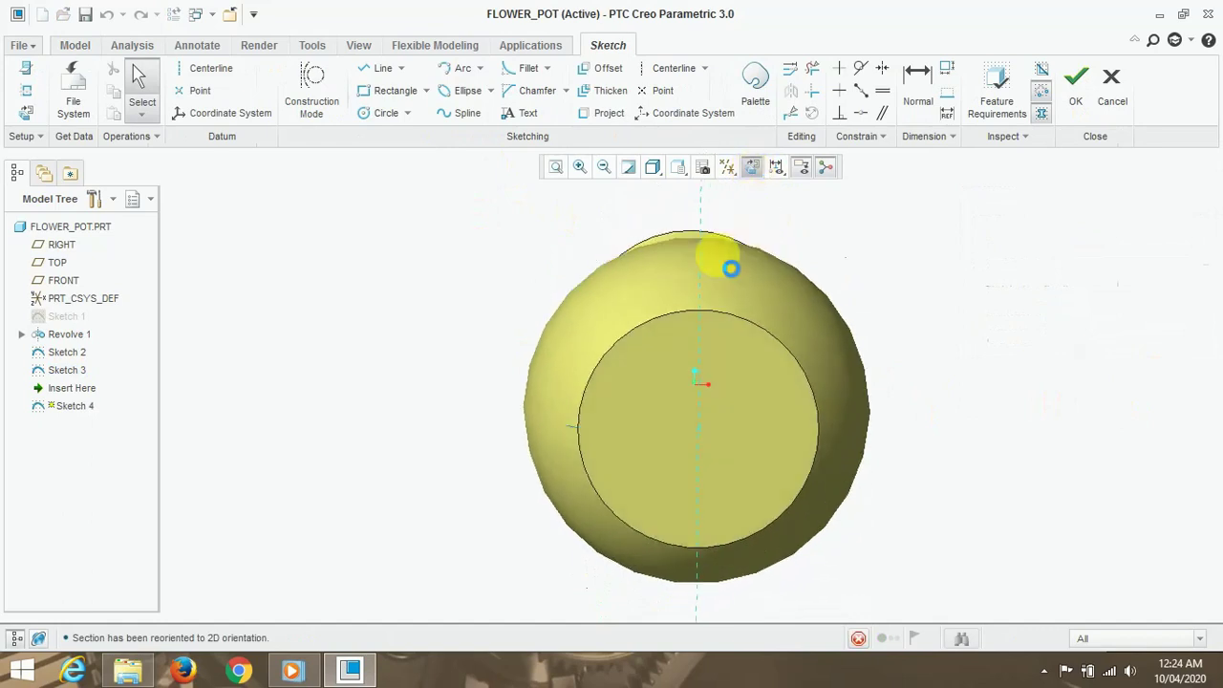
Draw a small circle and set its diameter to 45.
click(384, 112)
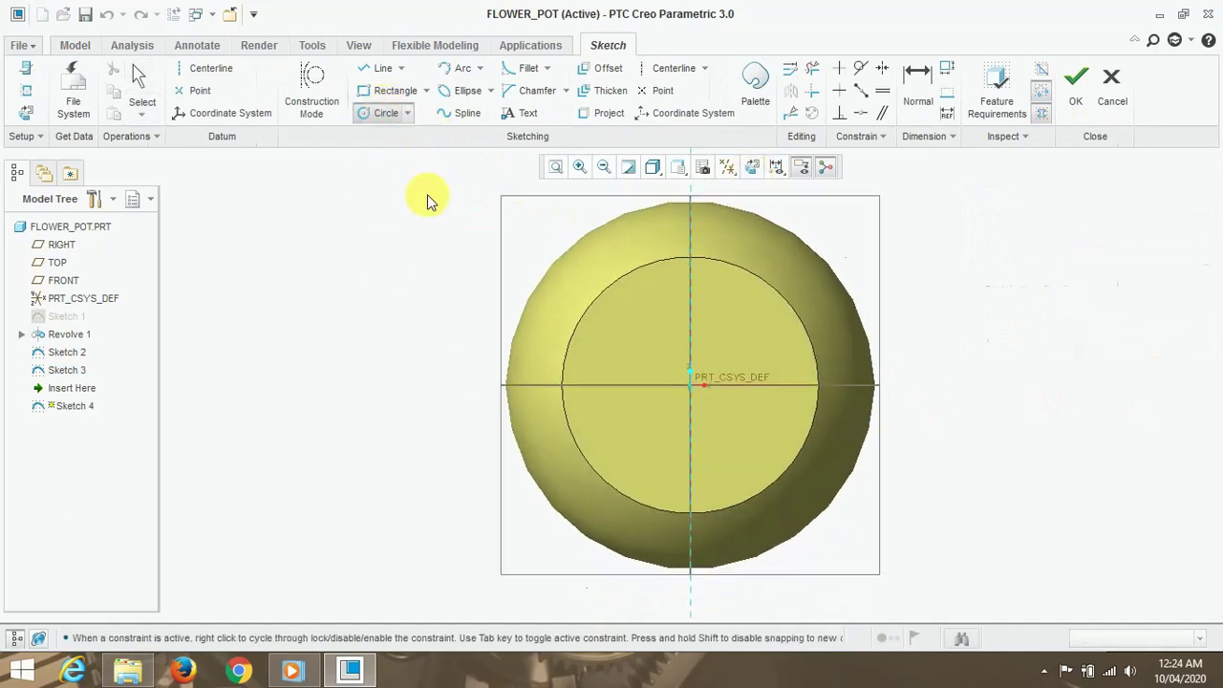
click(570, 385)
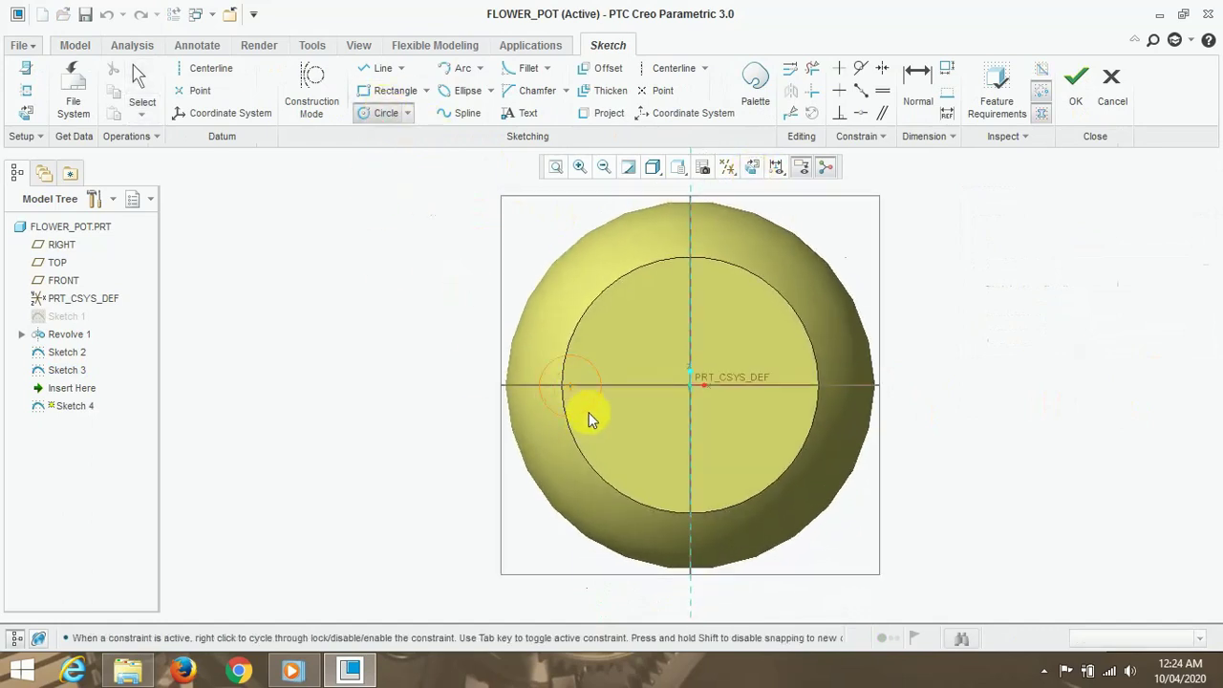
click(589, 412)
middle_click(612, 358)
scroll(611, 364, down, 4)
double_click(421, 361)
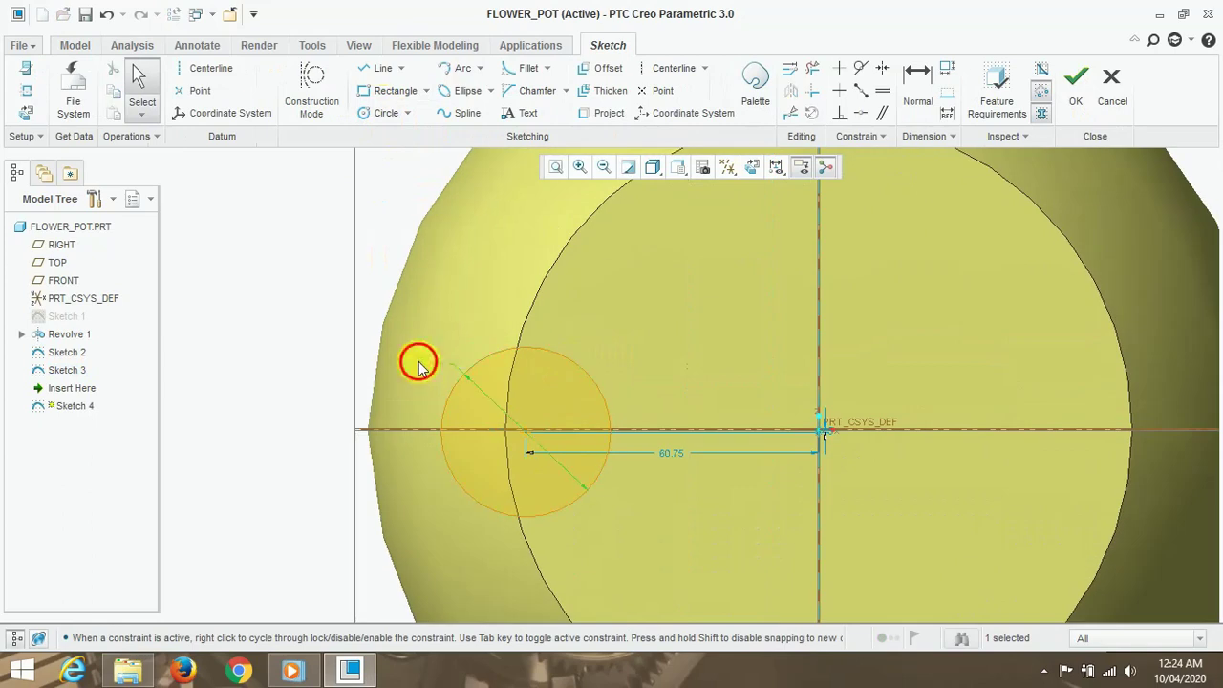
text(45)
key(Return)
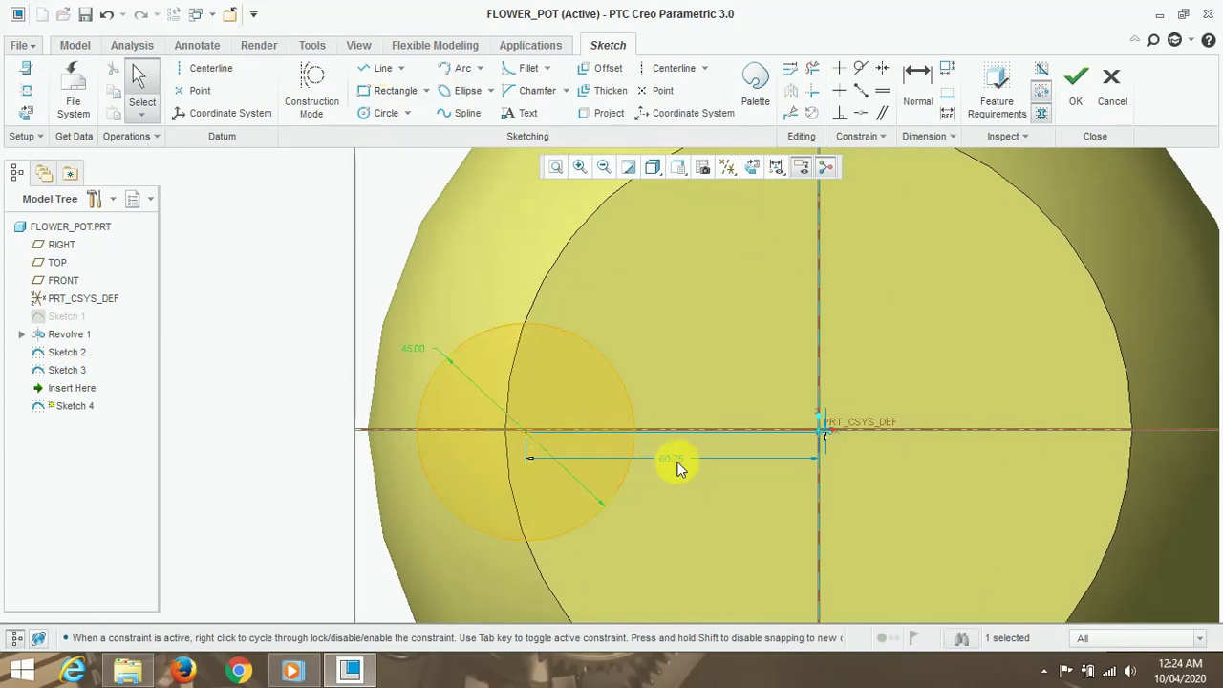
Align the circle's centre onto the inner base edge and finish Sketch 4.
scroll(516, 425, down, 3)
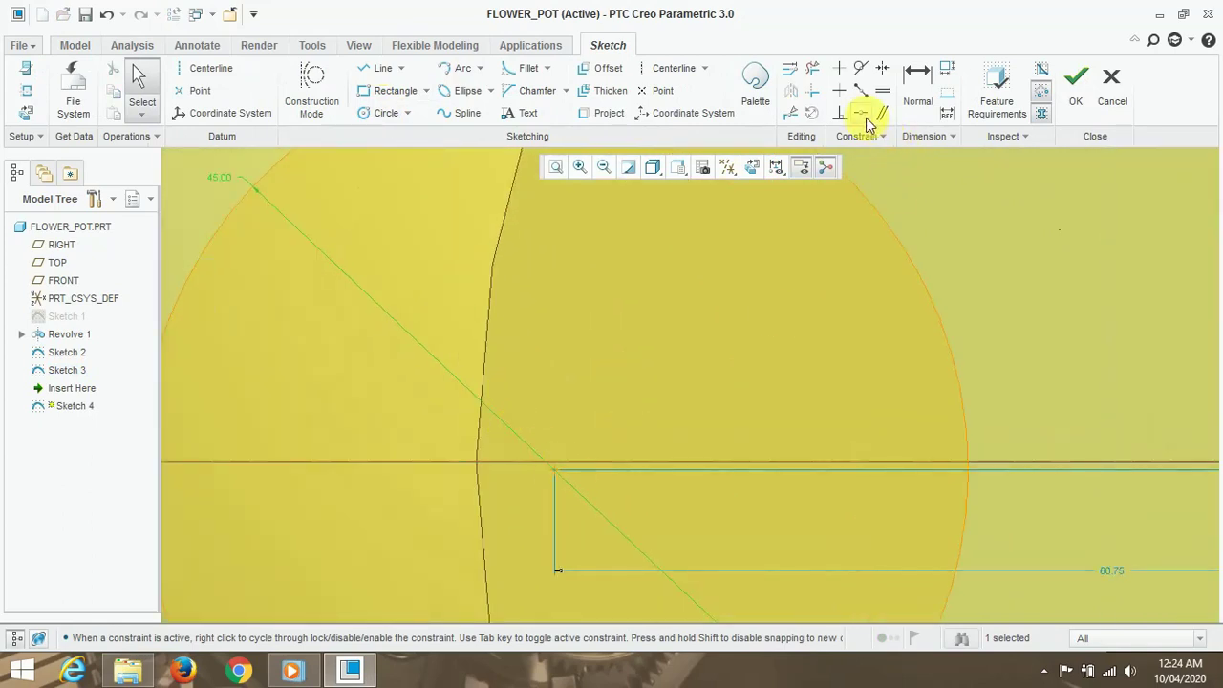
click(861, 113)
click(575, 462)
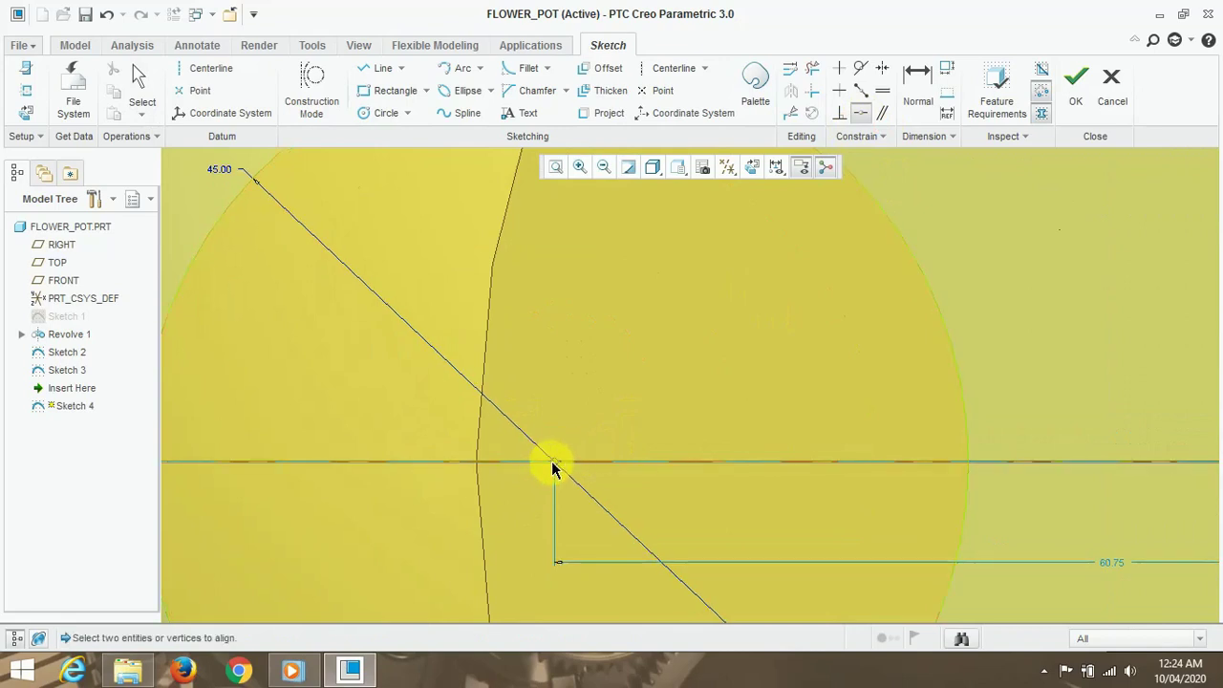
click(553, 462)
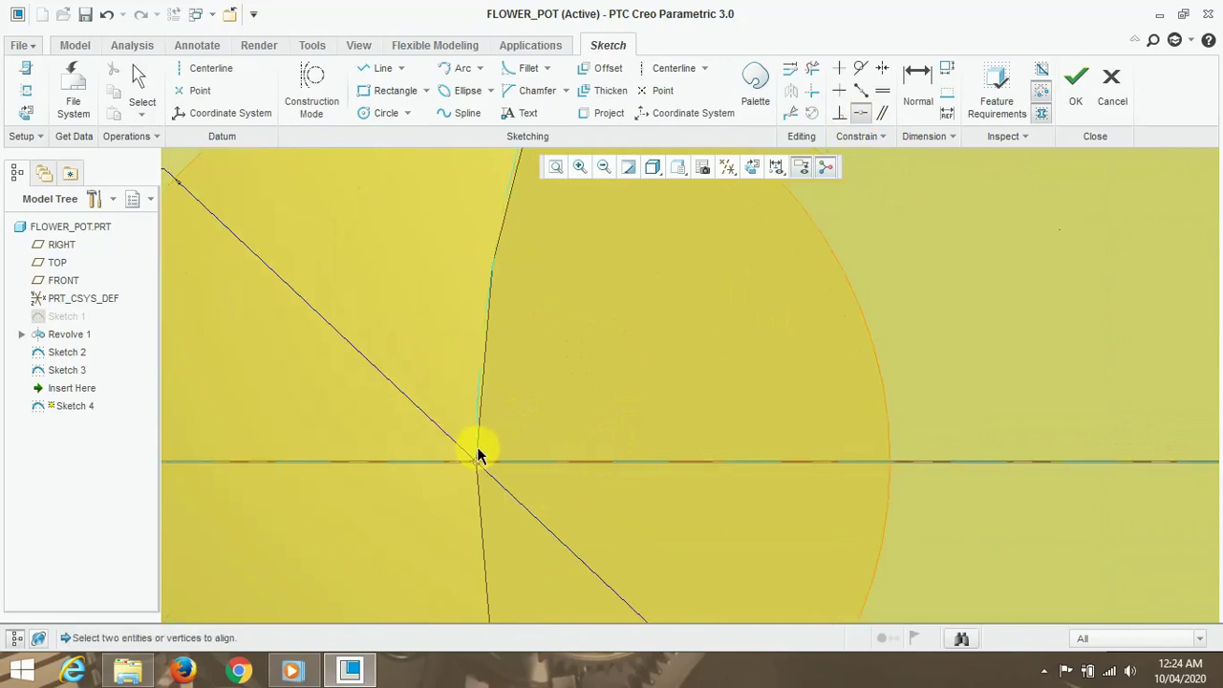
scroll(479, 449, up, 2)
scroll(492, 444, up, 3)
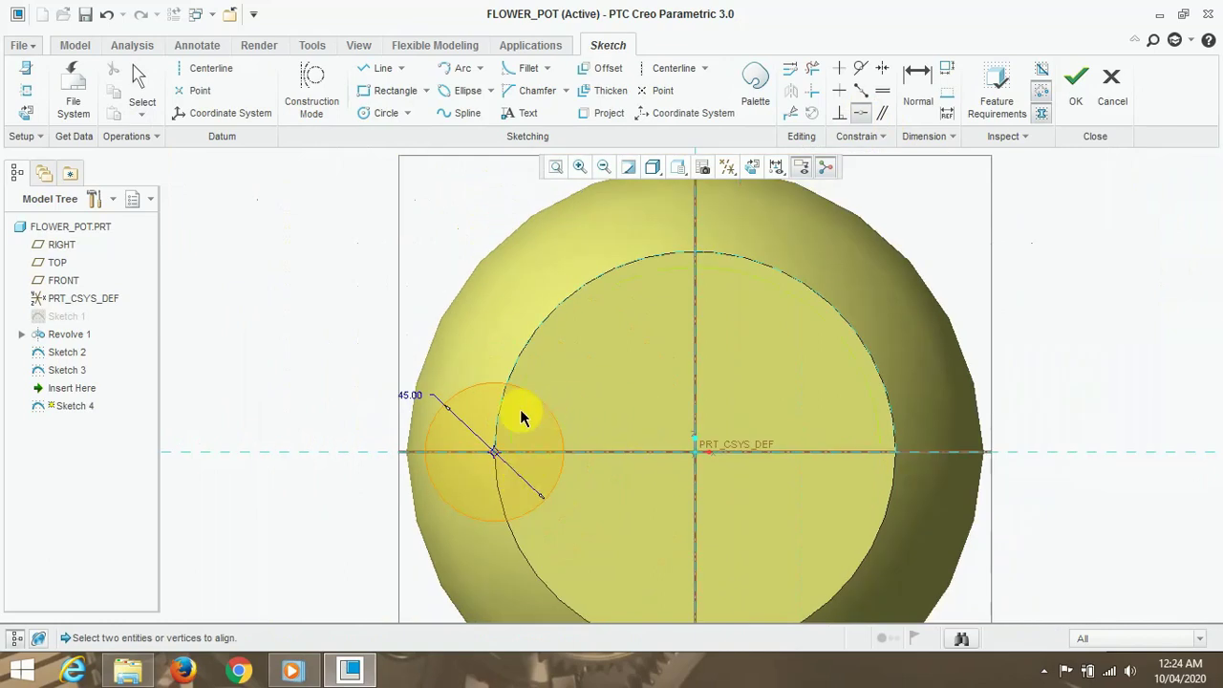
scroll(516, 396, down, 1)
click(1076, 86)
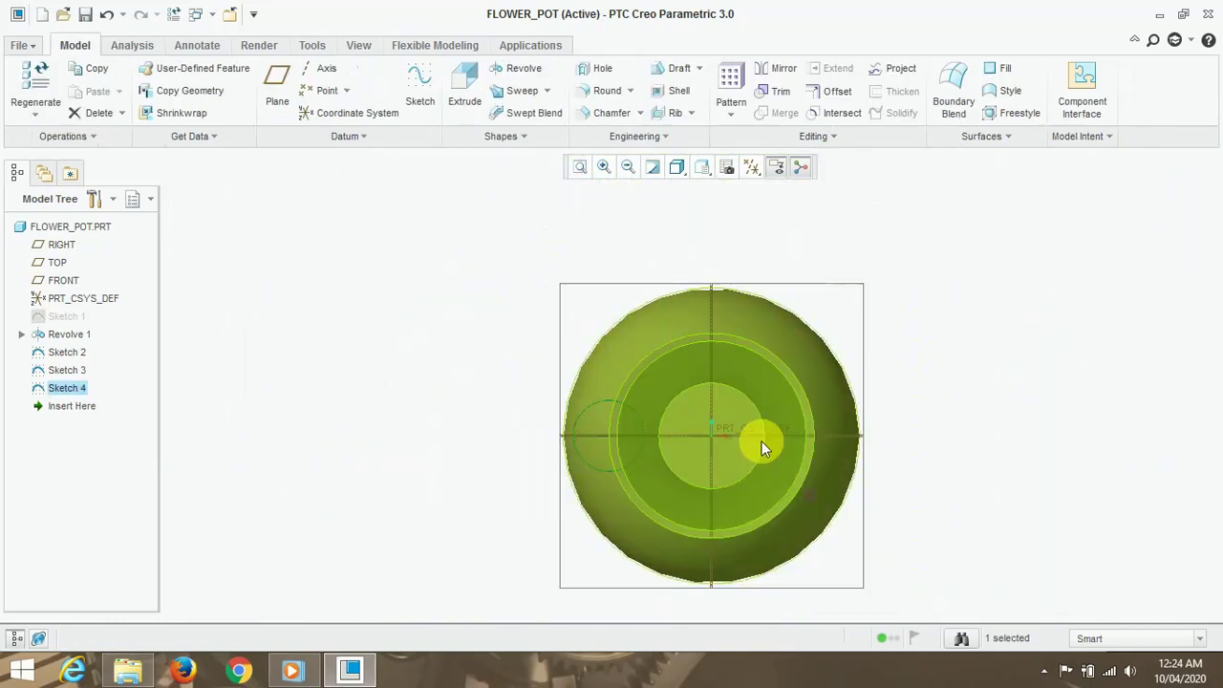
middle_drag(988, 360, 989, 465)
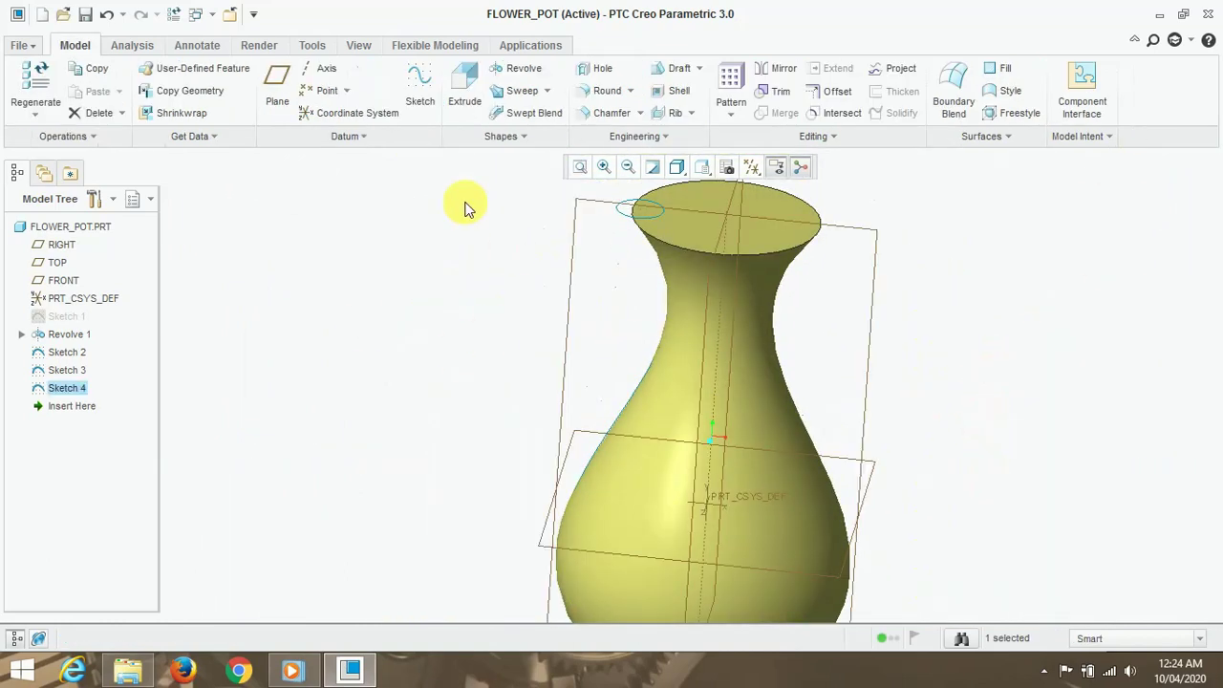
click(521, 113)
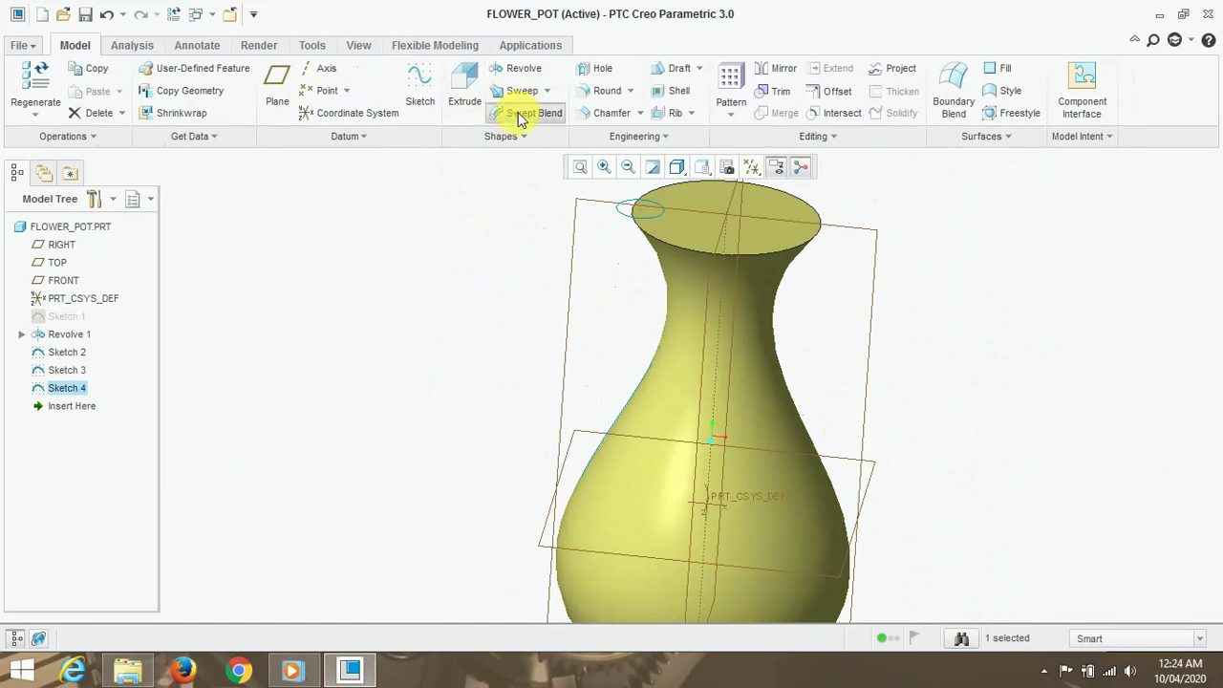
Use the vase's side curve as trajectory with Selected Sections for the blend.
click(619, 418)
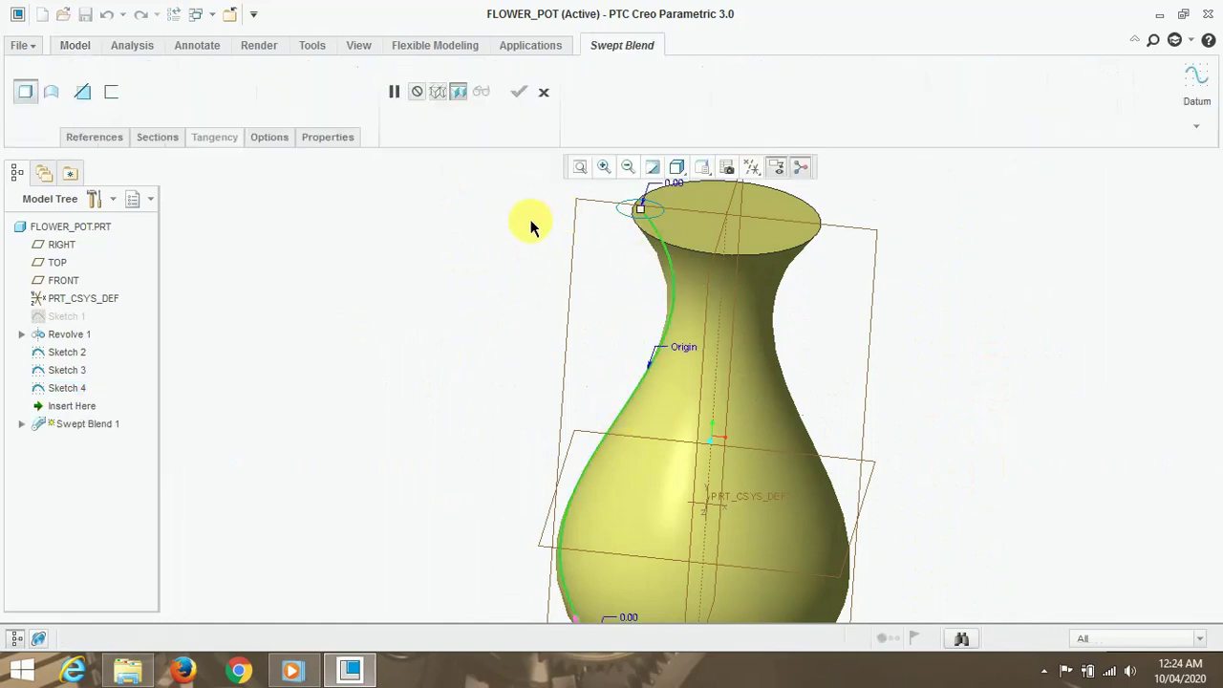
click(91, 137)
click(153, 137)
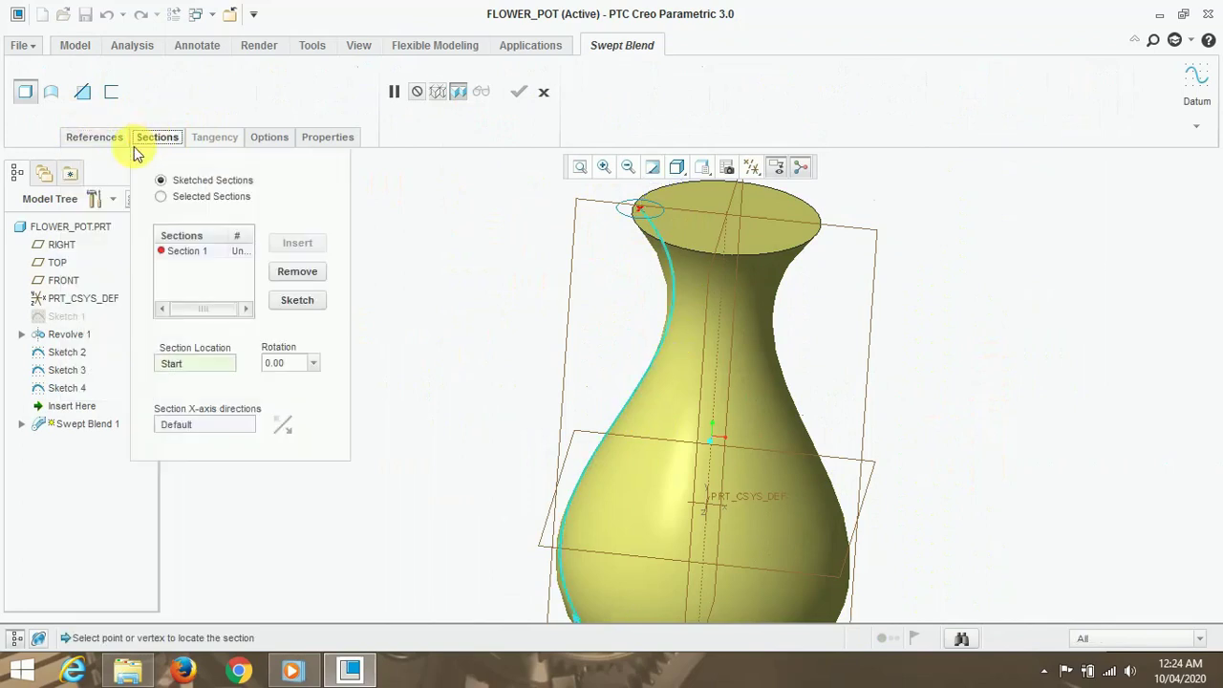
click(162, 197)
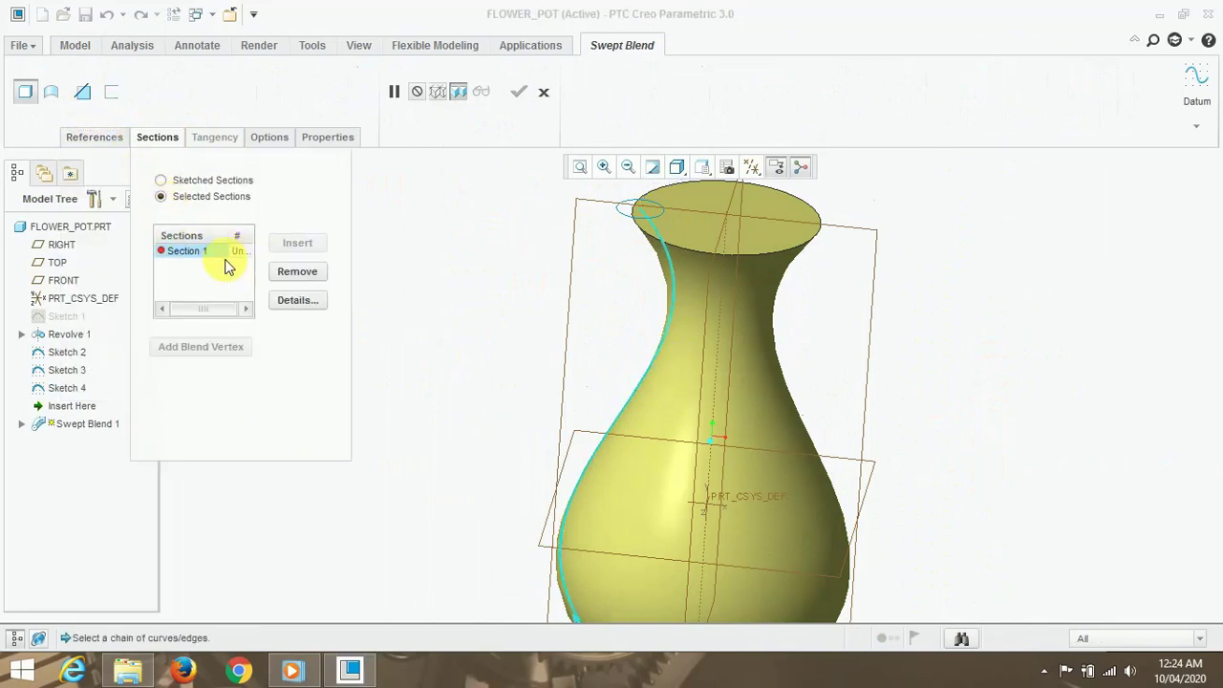
Blend from the small top circle to the bottom circle as second section.
click(626, 213)
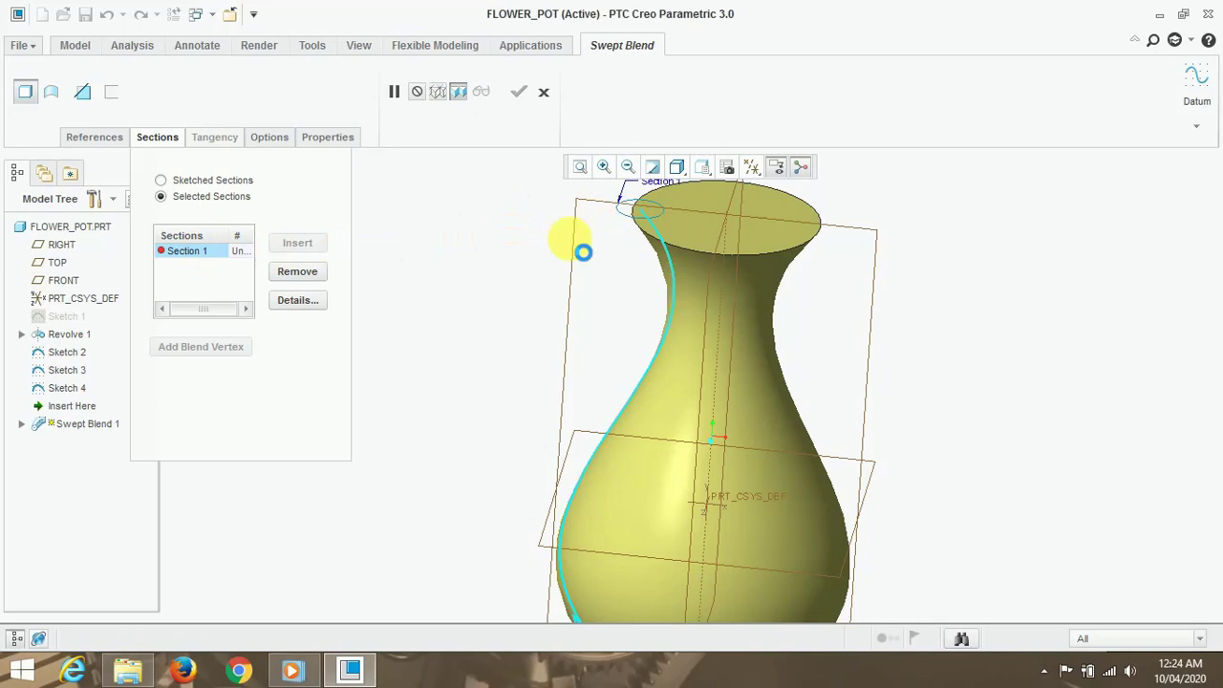
click(291, 244)
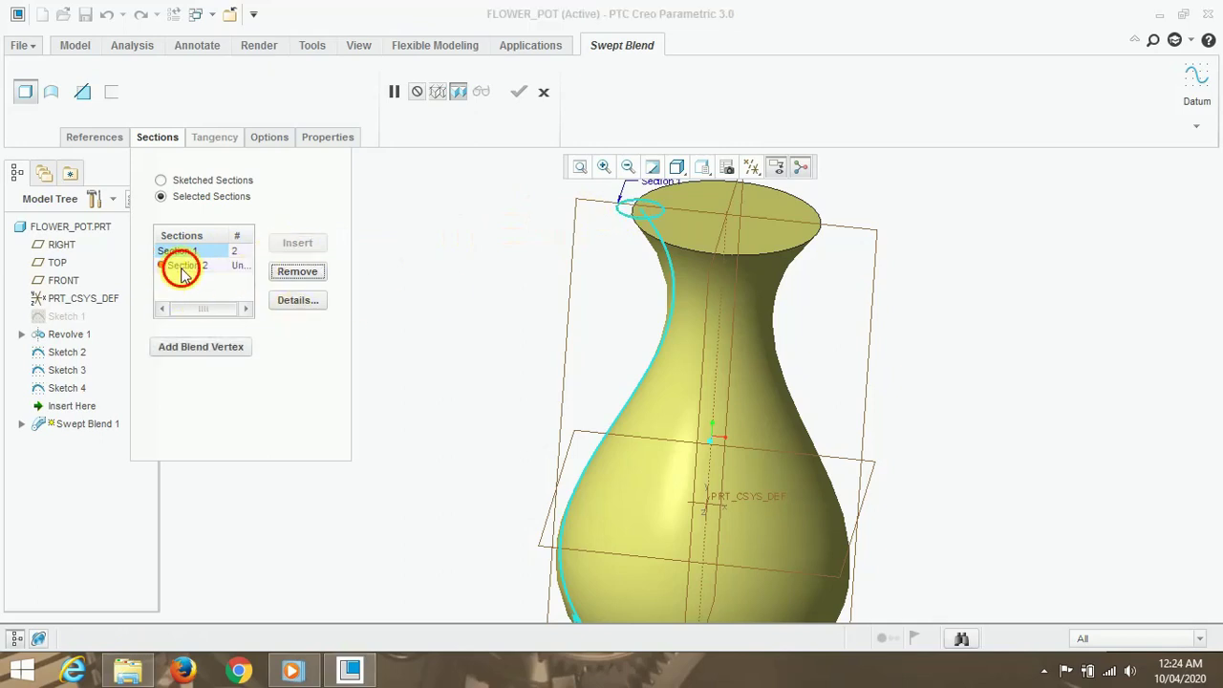
click(183, 272)
scroll(560, 273, down, 2)
scroll(576, 445, up, 4)
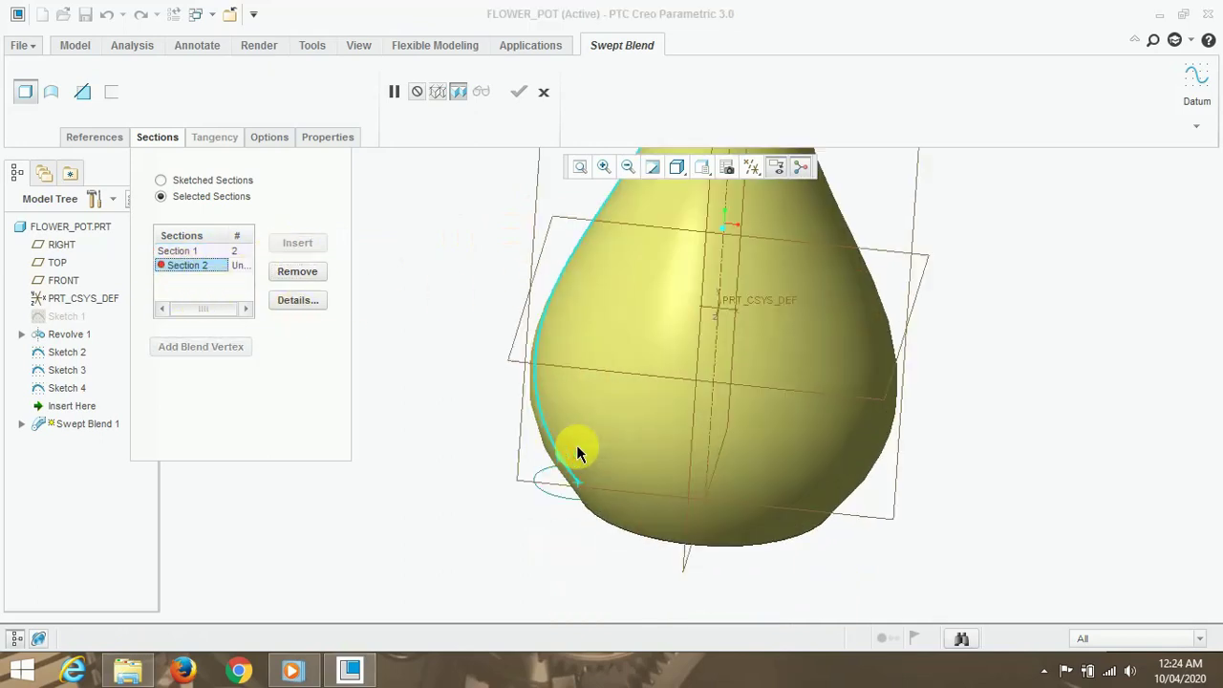
click(554, 495)
Complete the swept blend, cutting the flute down the vase's side.
scroll(532, 526, down, 2)
scroll(560, 222, up, 3)
scroll(566, 230, up, 2)
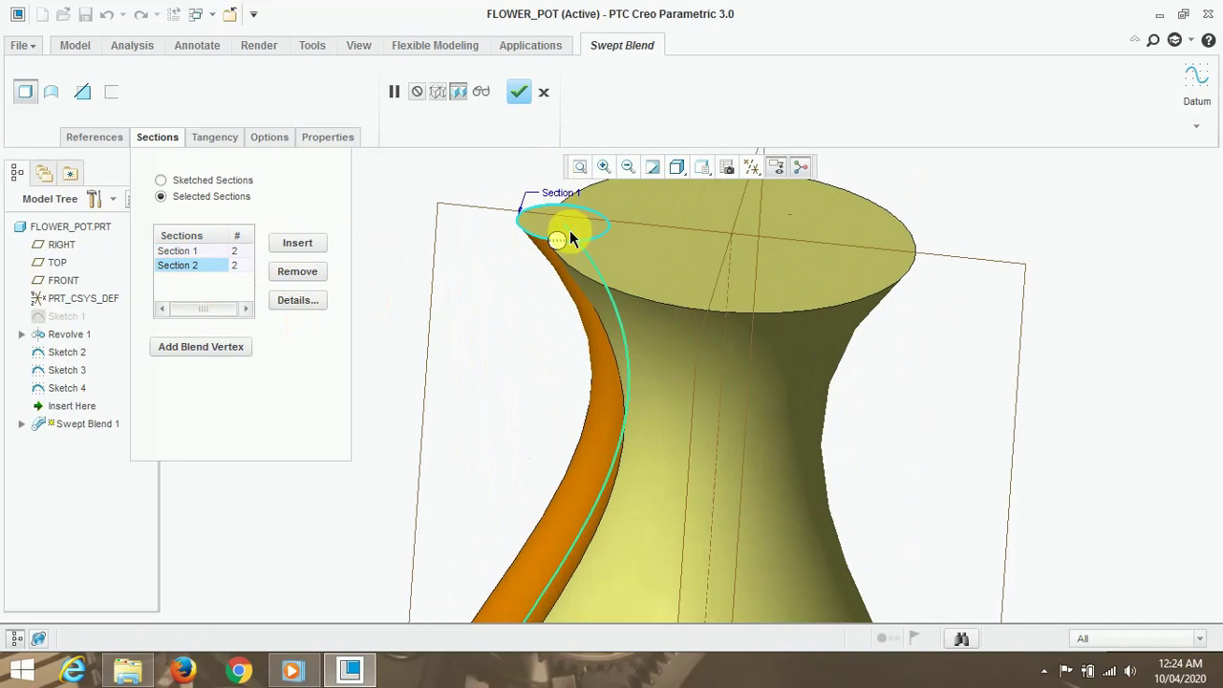
scroll(691, 341, down, 1)
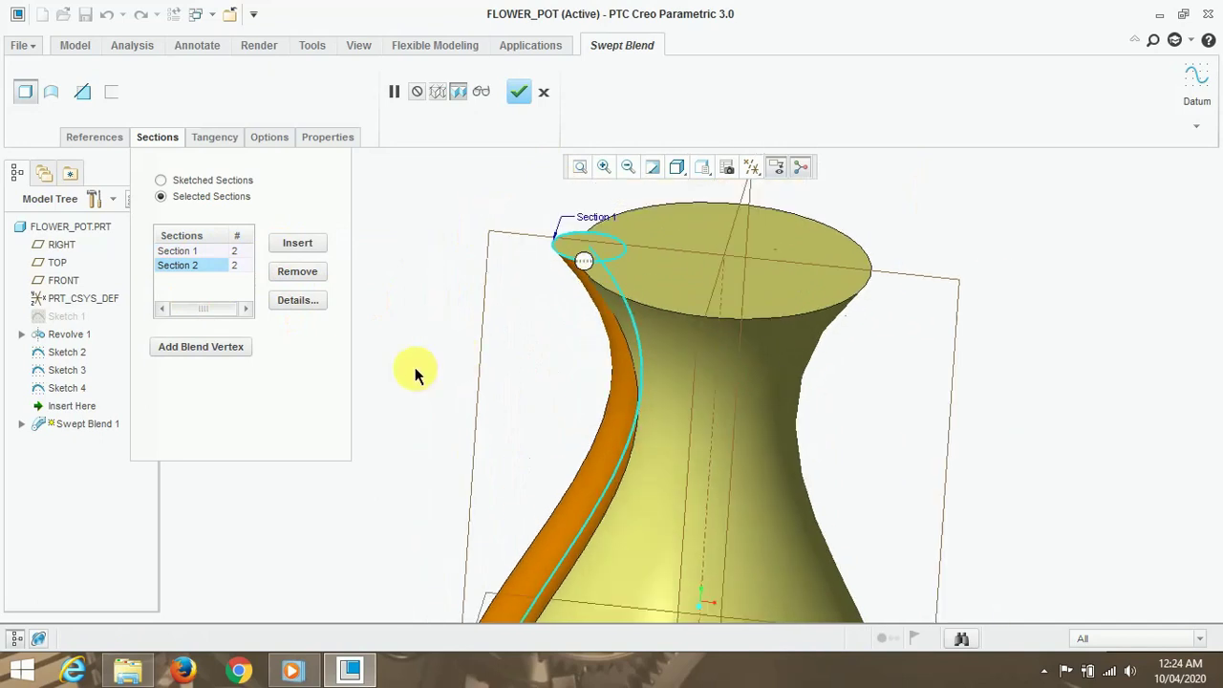
click(518, 93)
scroll(442, 212, down, 2)
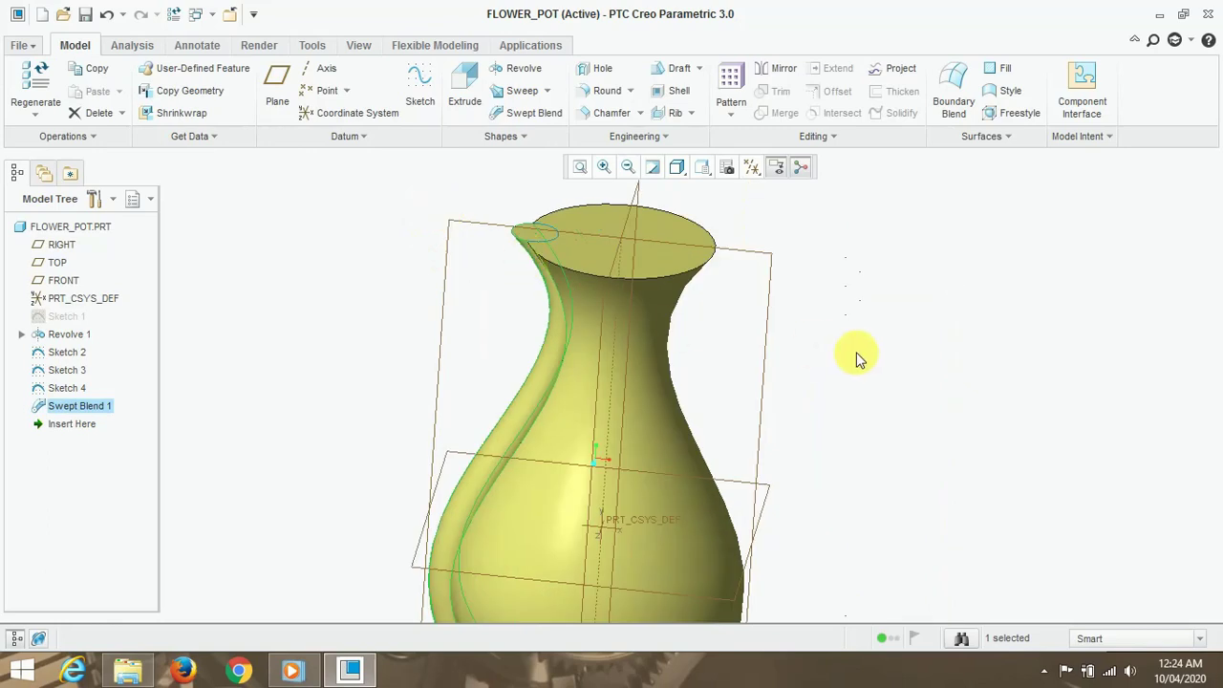
click(731, 117)
Pattern the flute geometry around the central axis, 15 members over 360°.
click(755, 153)
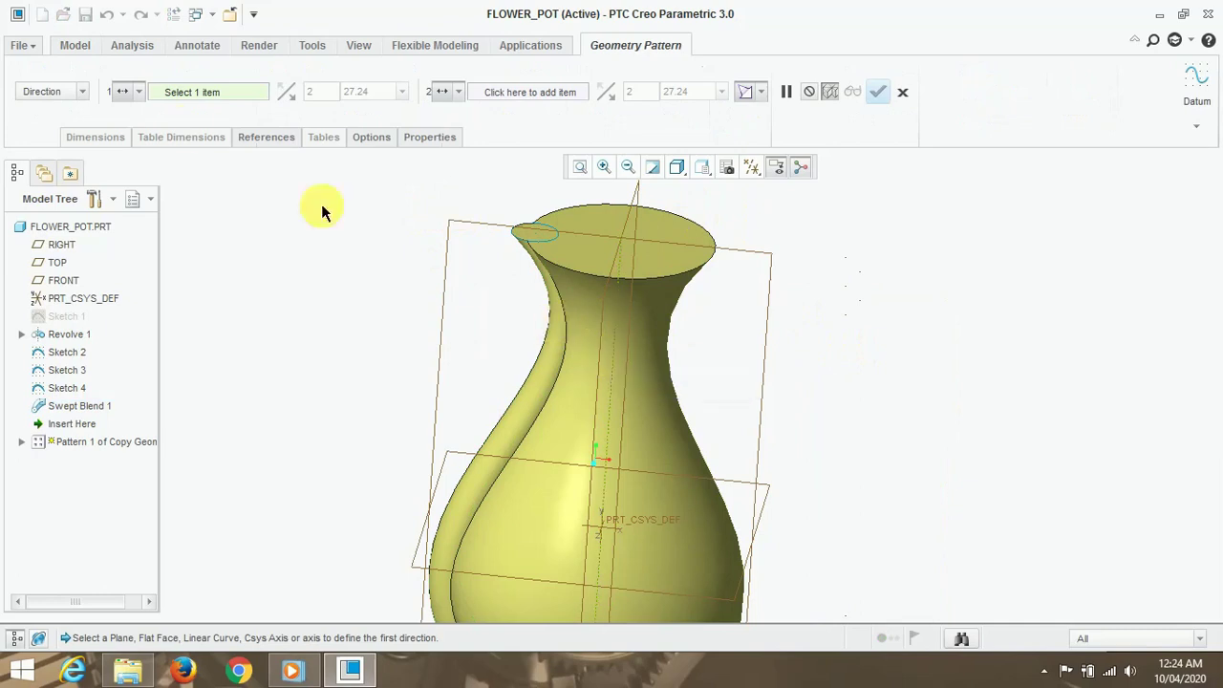
click(82, 91)
click(31, 137)
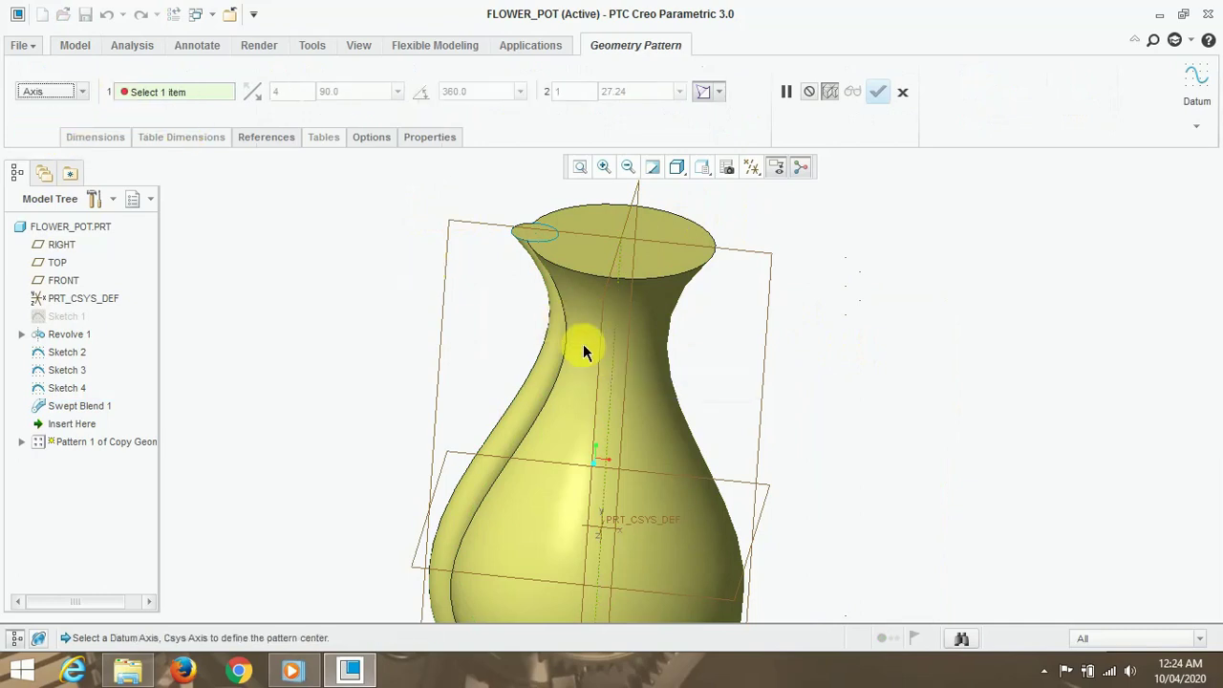
click(615, 364)
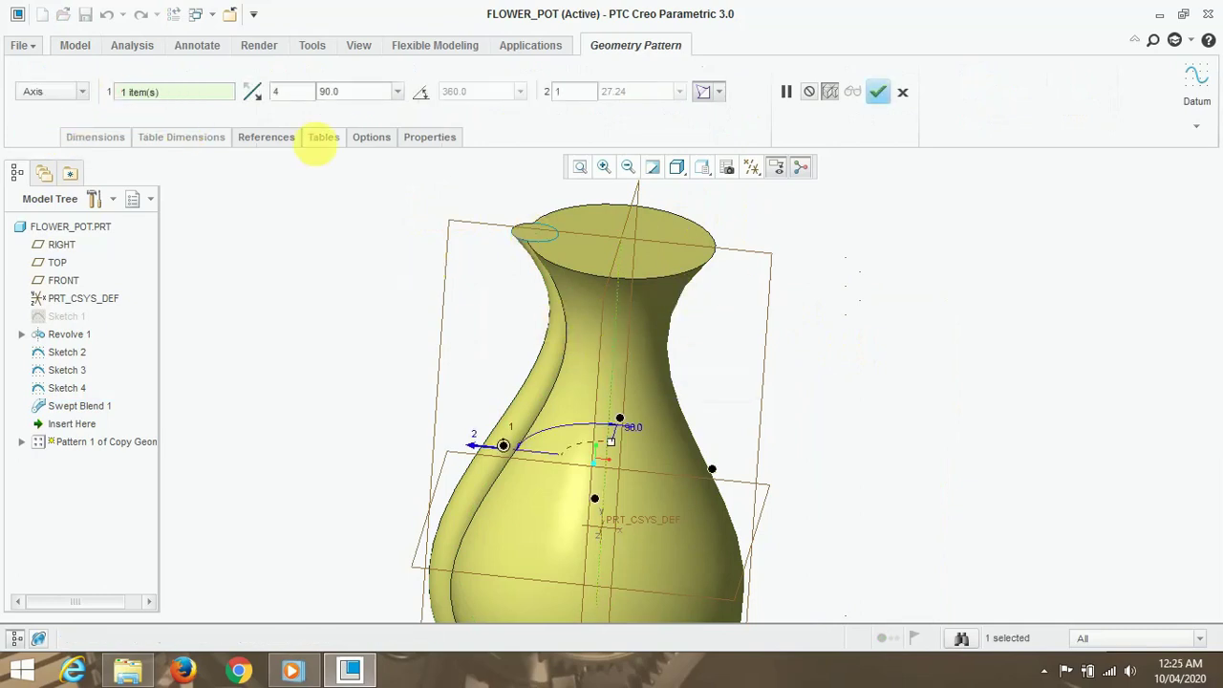
text(5)
click(421, 92)
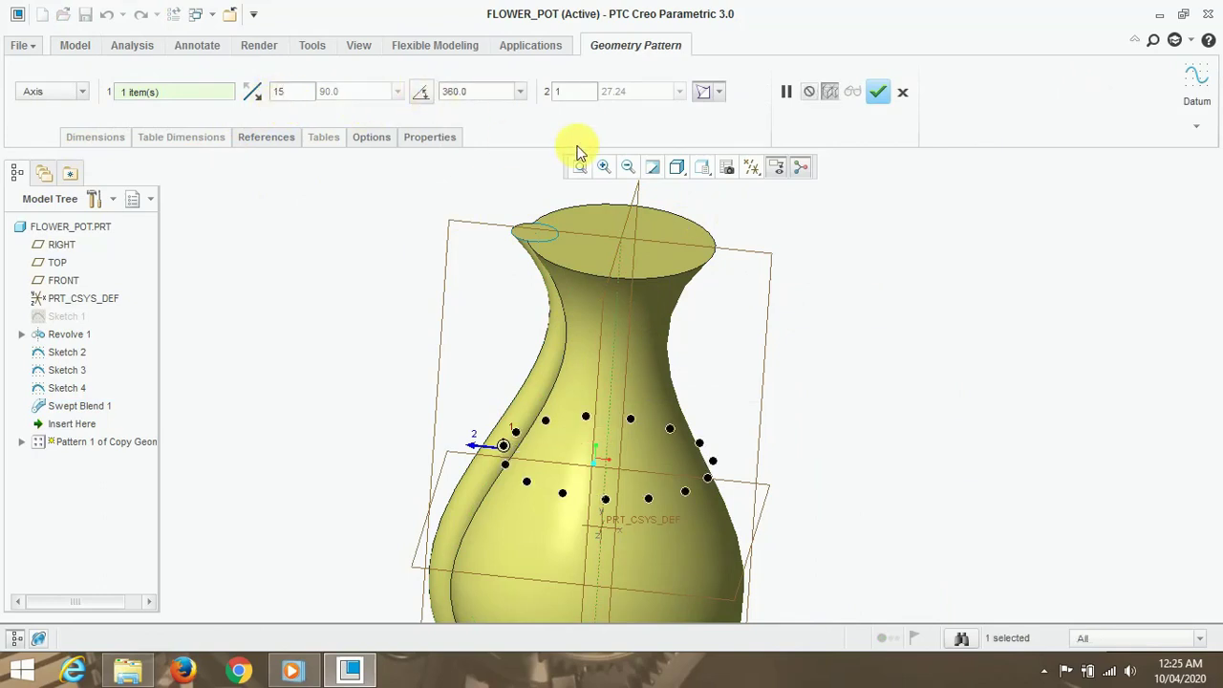
click(877, 92)
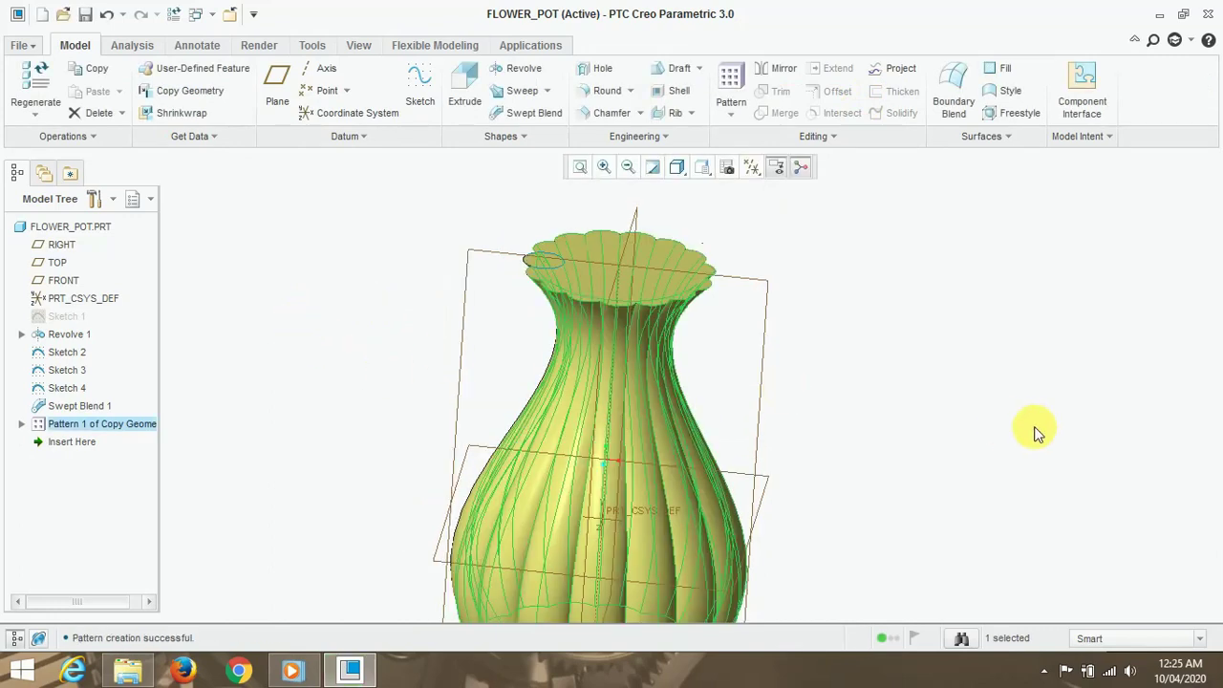
Orbit the vase upright to inspect the fluted body and scalloped rim.
click(990, 429)
mouse_move(890, 385)
middle_down()
mouse_move(822, 366)
mouse_move(629, 554)
middle_up()
scroll(704, 526, down, 3)
scroll(710, 519, down, 2)
scroll(707, 501, up, 3)
scroll(704, 486, up, 2)
mouse_move(932, 461)
middle_down()
mouse_move(885, 481)
mouse_move(909, 494)
middle_up()
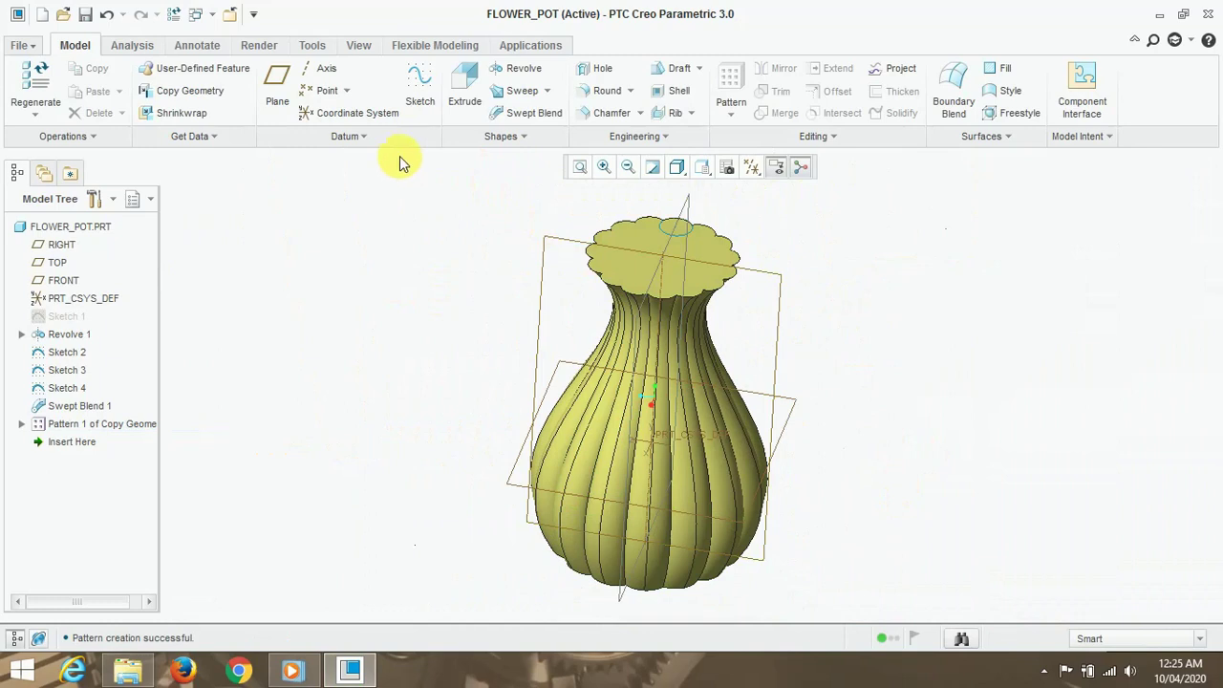
Shell the vase, trying thickness values and settling on a 1.50 wall.
click(676, 93)
scroll(631, 272, up, 2)
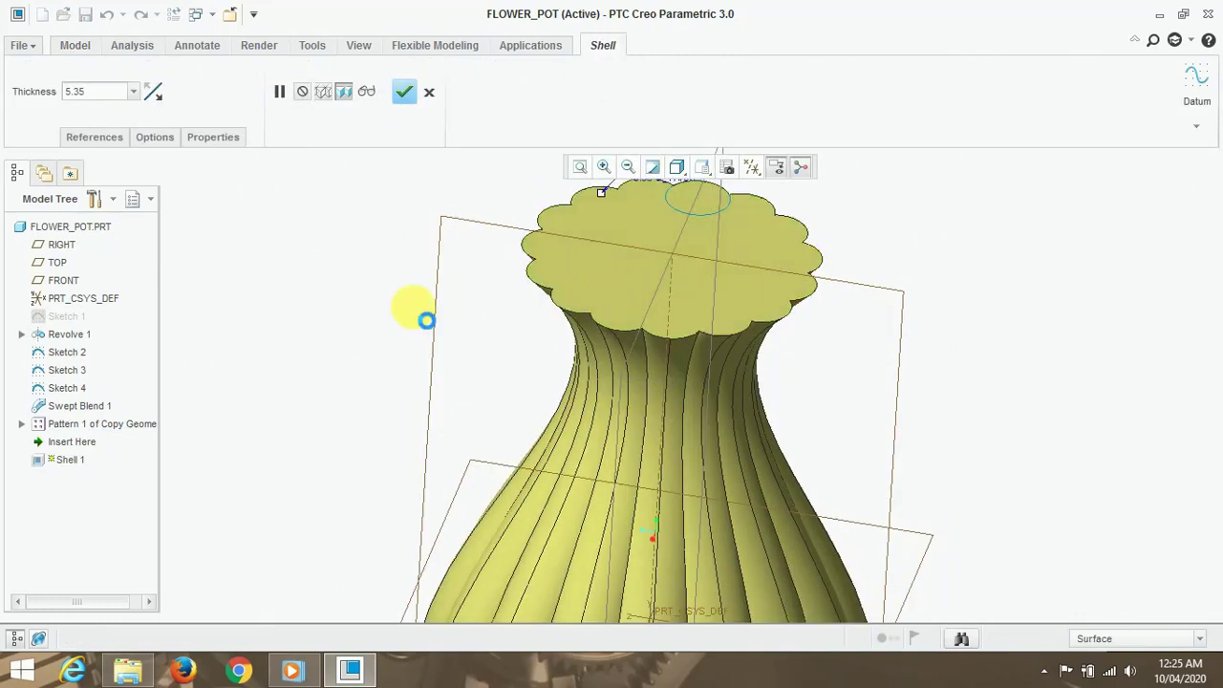
double_click(90, 92)
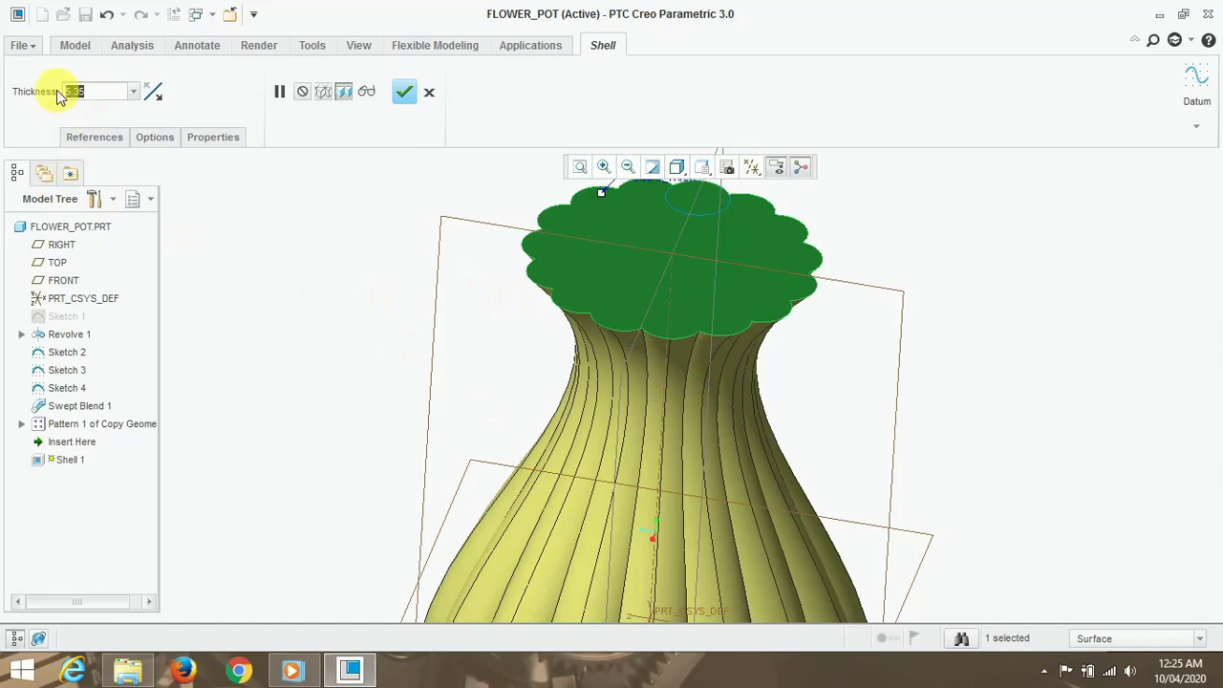
text(1.50)
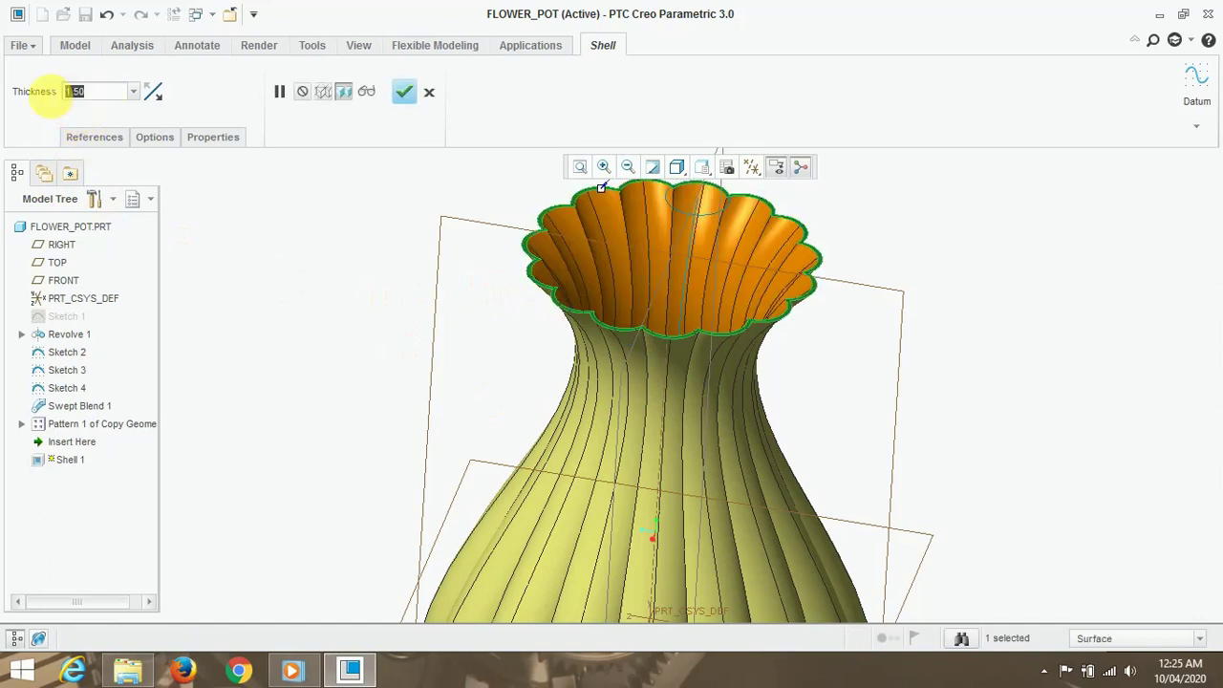
text(2)
key(Return)
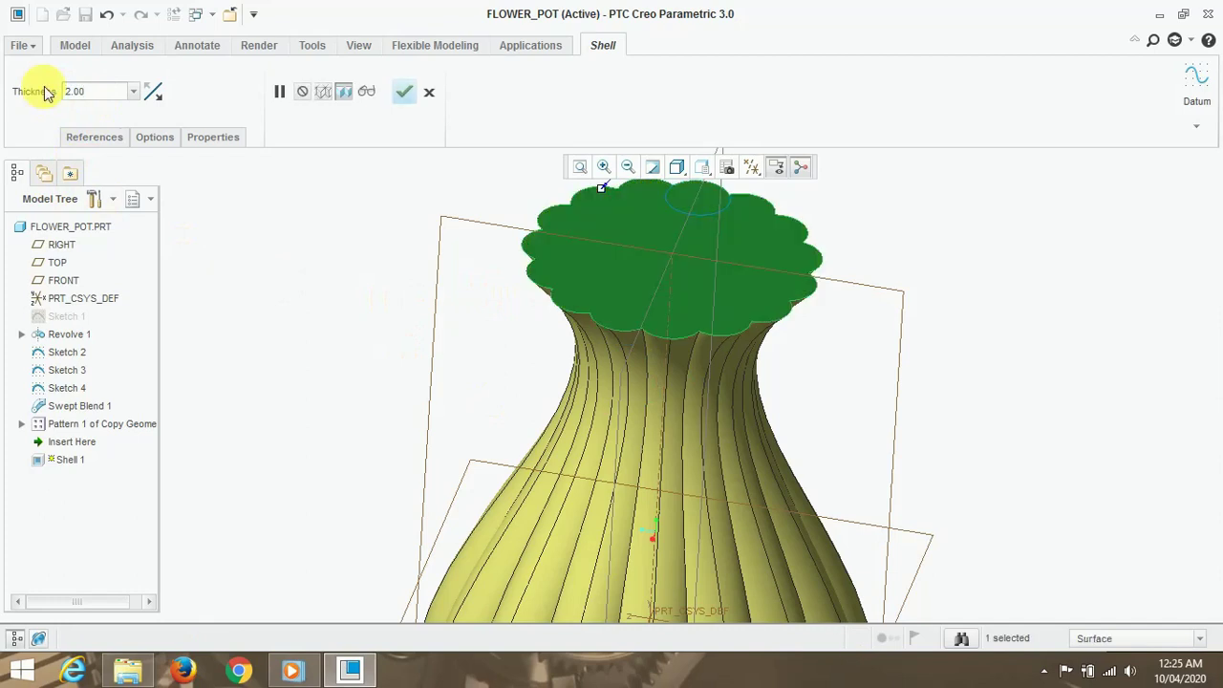
click(96, 90)
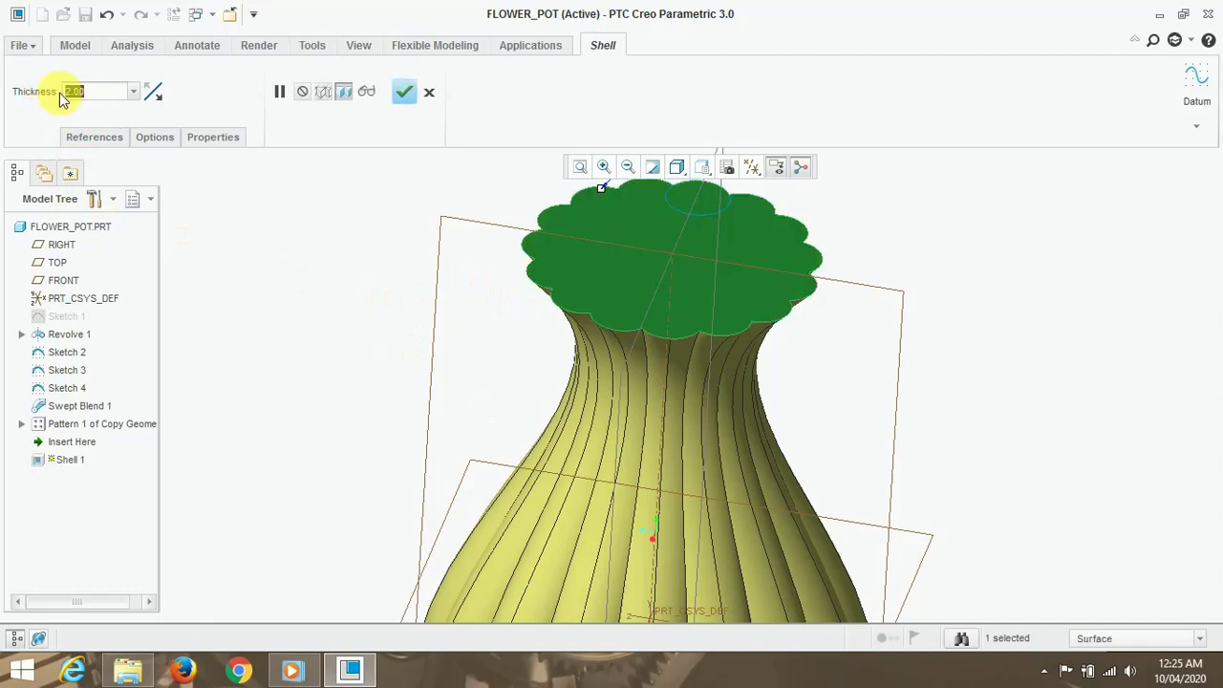
text(1.5)
key(Return)
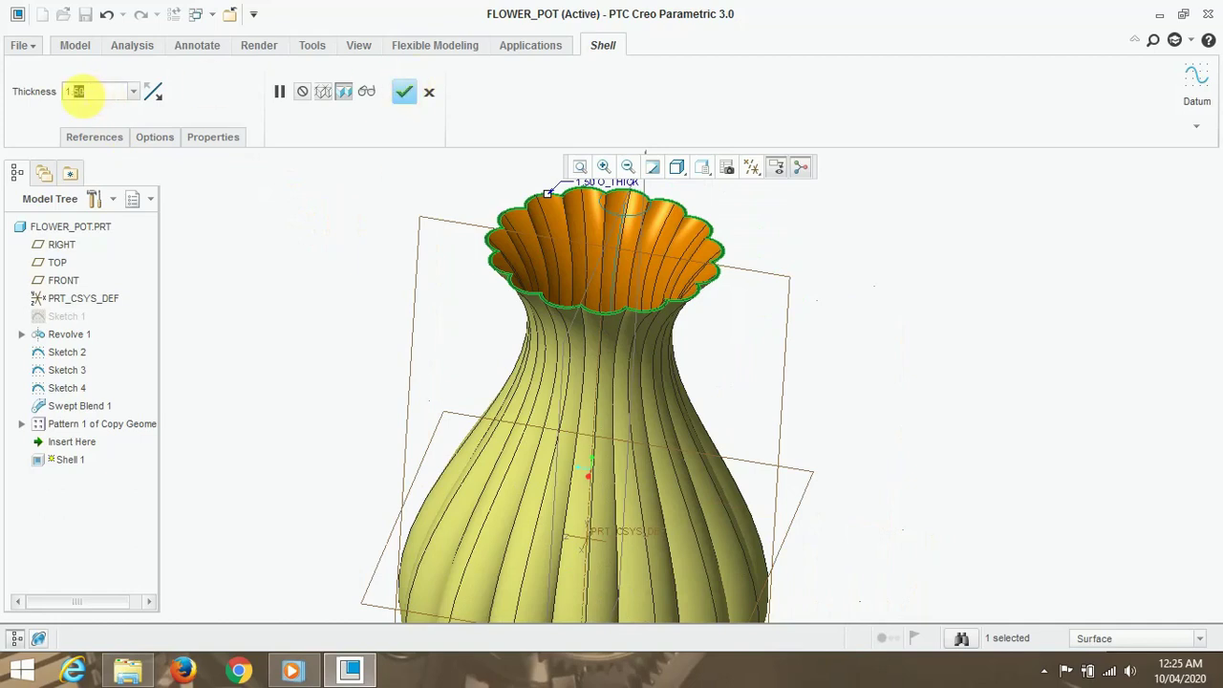
Test a 1.80 wall, restore 1.5, complete the shell and inspect the base.
text(8)
key(Return)
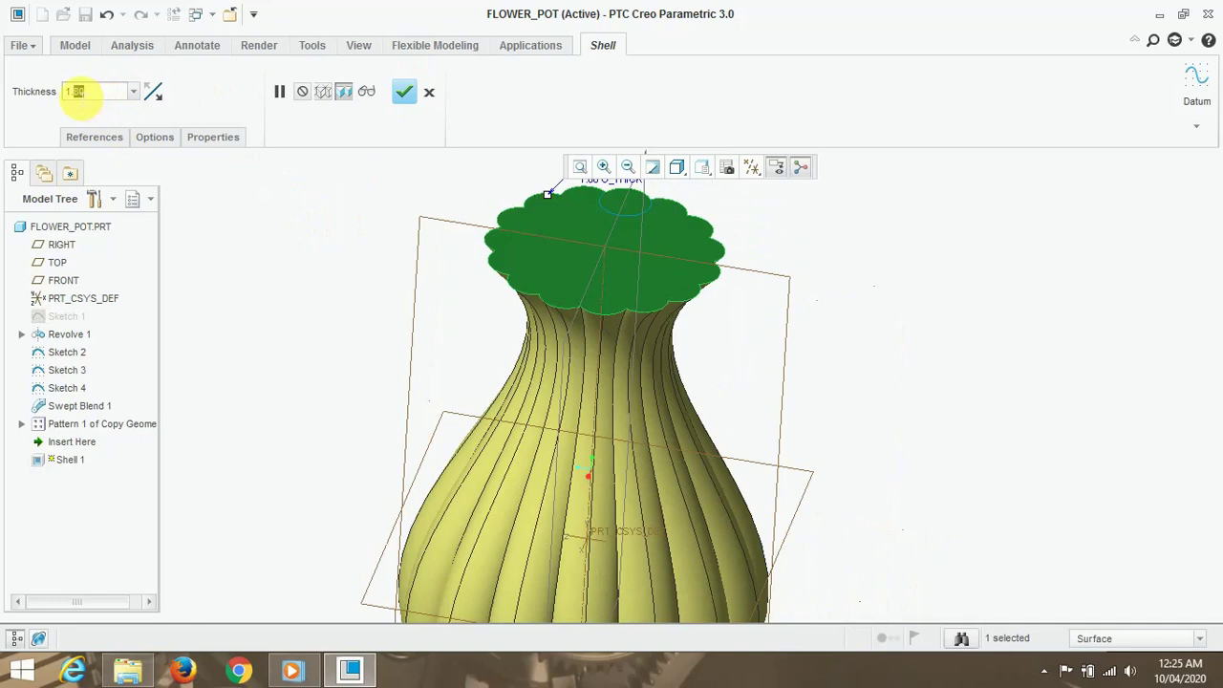
text(5)
click(402, 93)
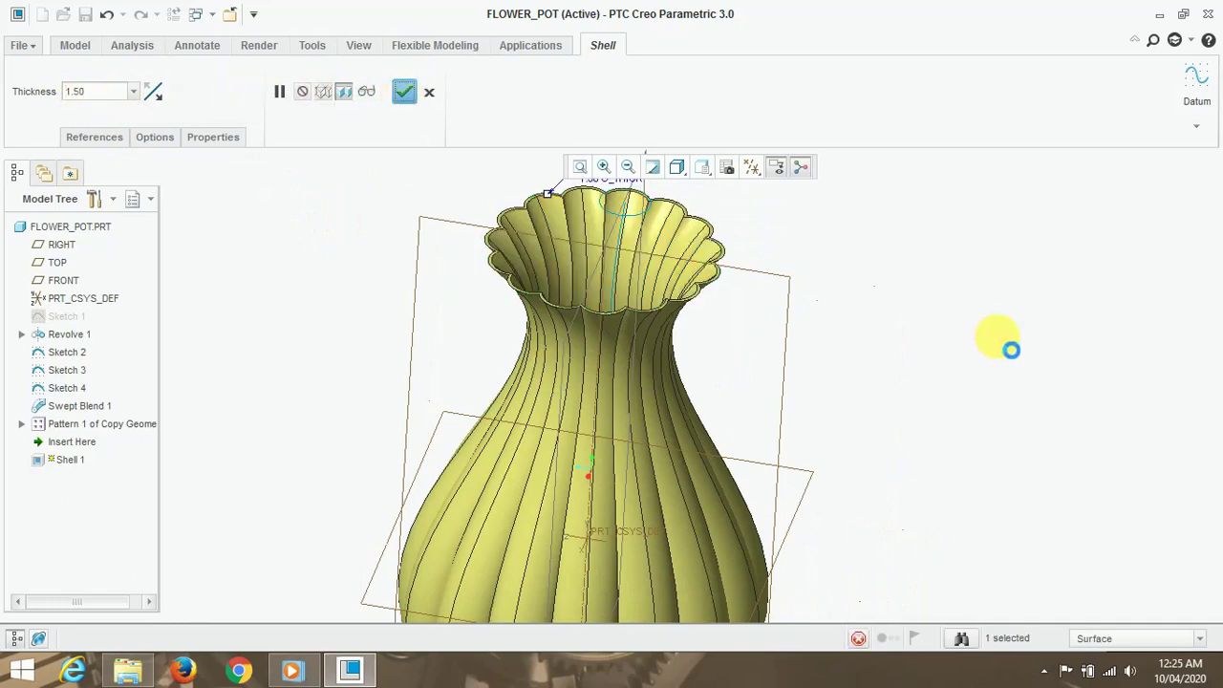
middle_click(994, 332)
scroll(885, 300, up, 3)
mouse_move(923, 309)
middle_down()
mouse_move(907, 377)
mouse_move(893, 238)
mouse_move(854, 216)
mouse_move(822, 229)
mouse_move(826, 239)
middle_up()
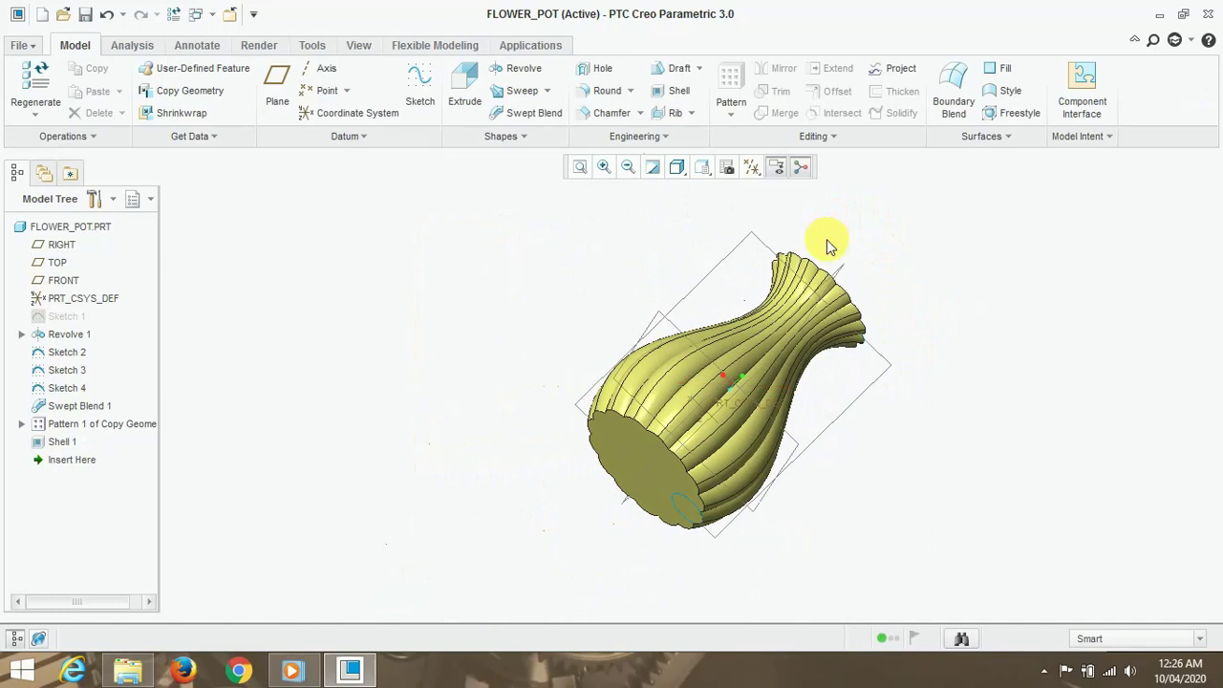
Start a Round and pick the scalloped base edges of the vase one after another.
click(612, 100)
scroll(647, 382, down, 3)
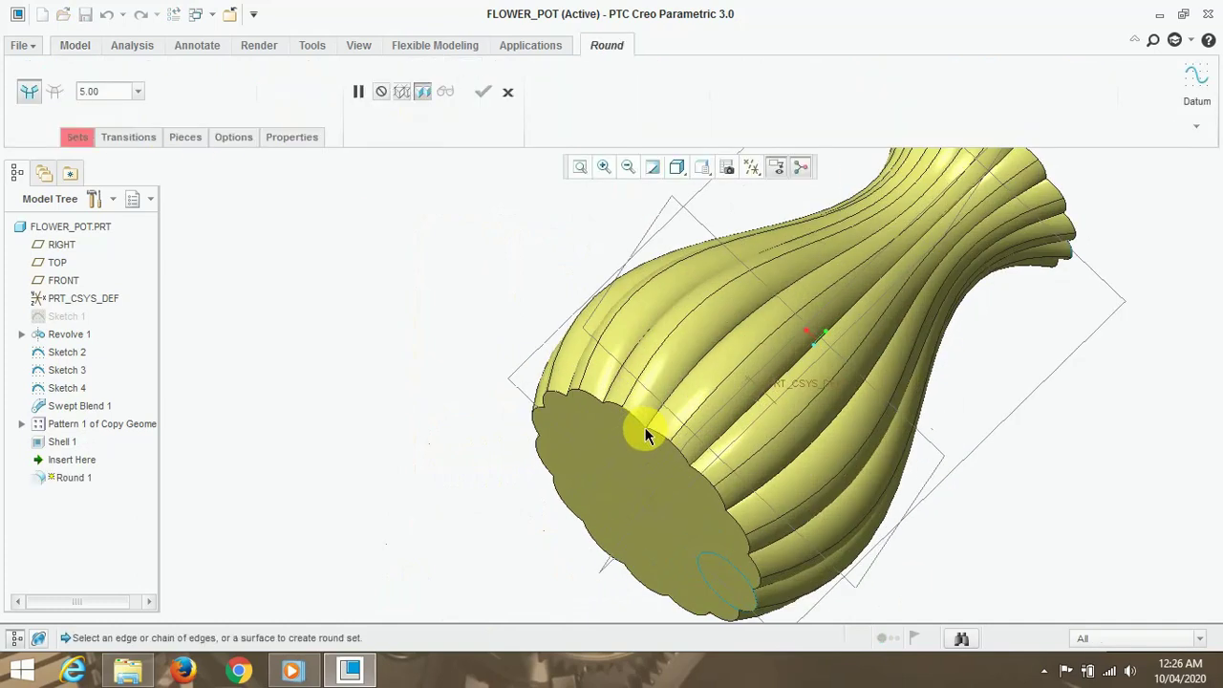
scroll(639, 420, down, 2)
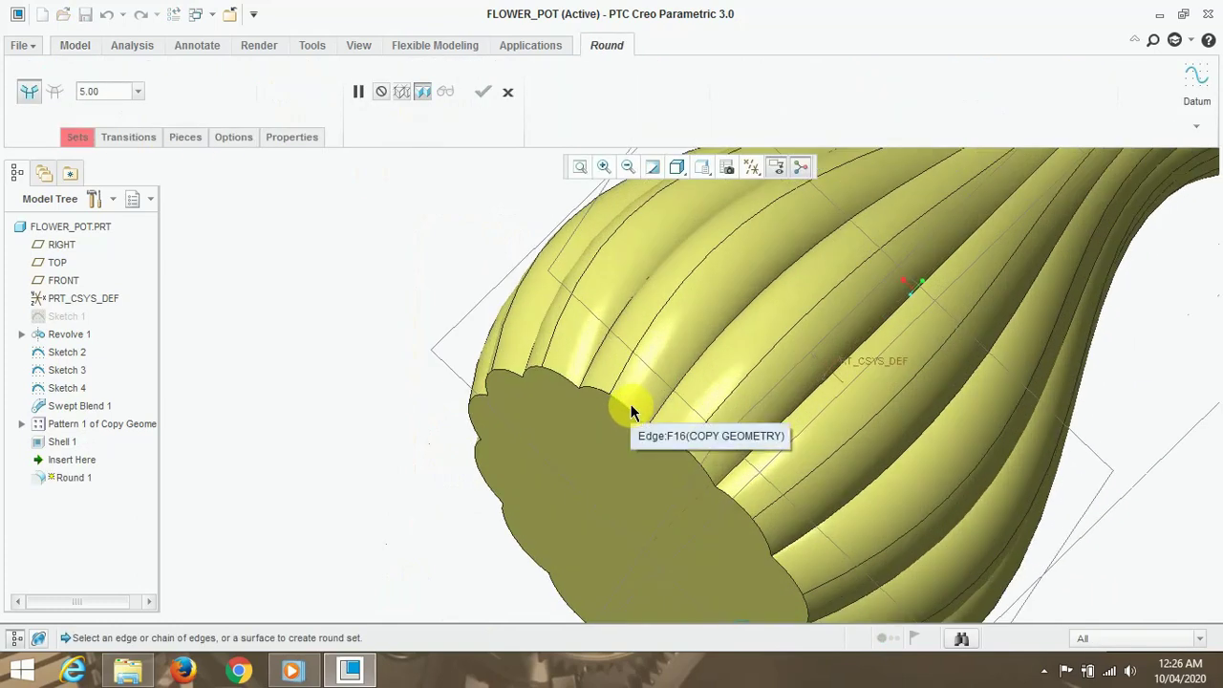
click(631, 411)
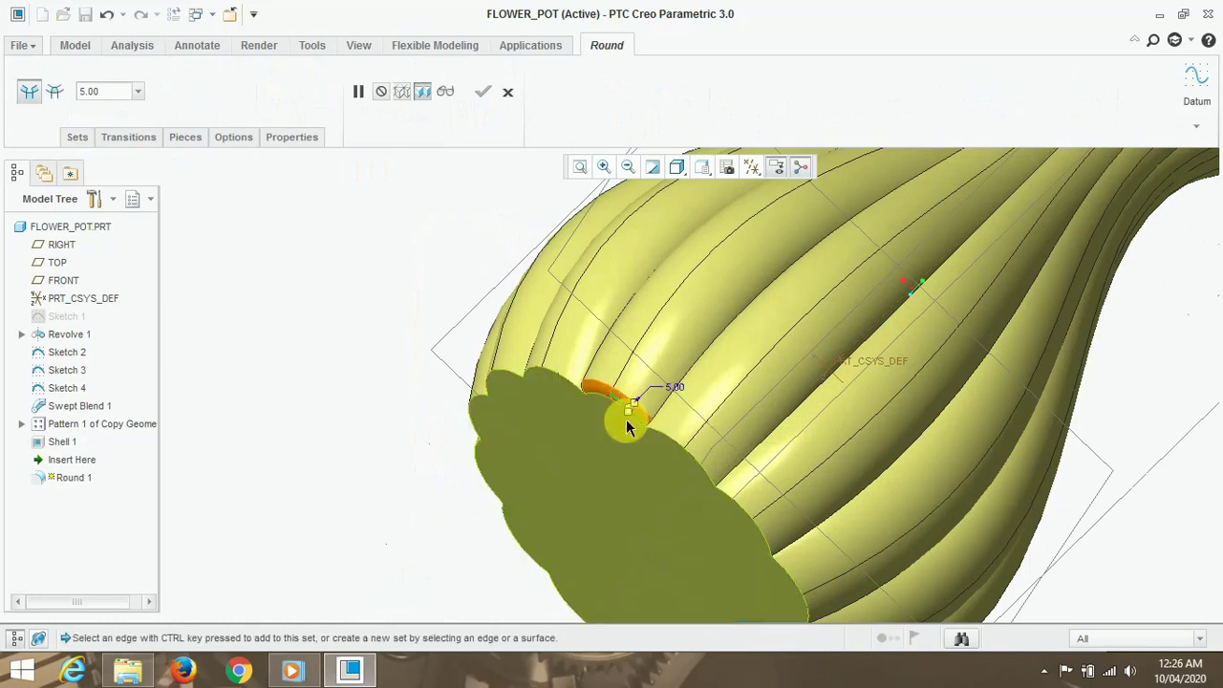
ctrl+click(672, 442)
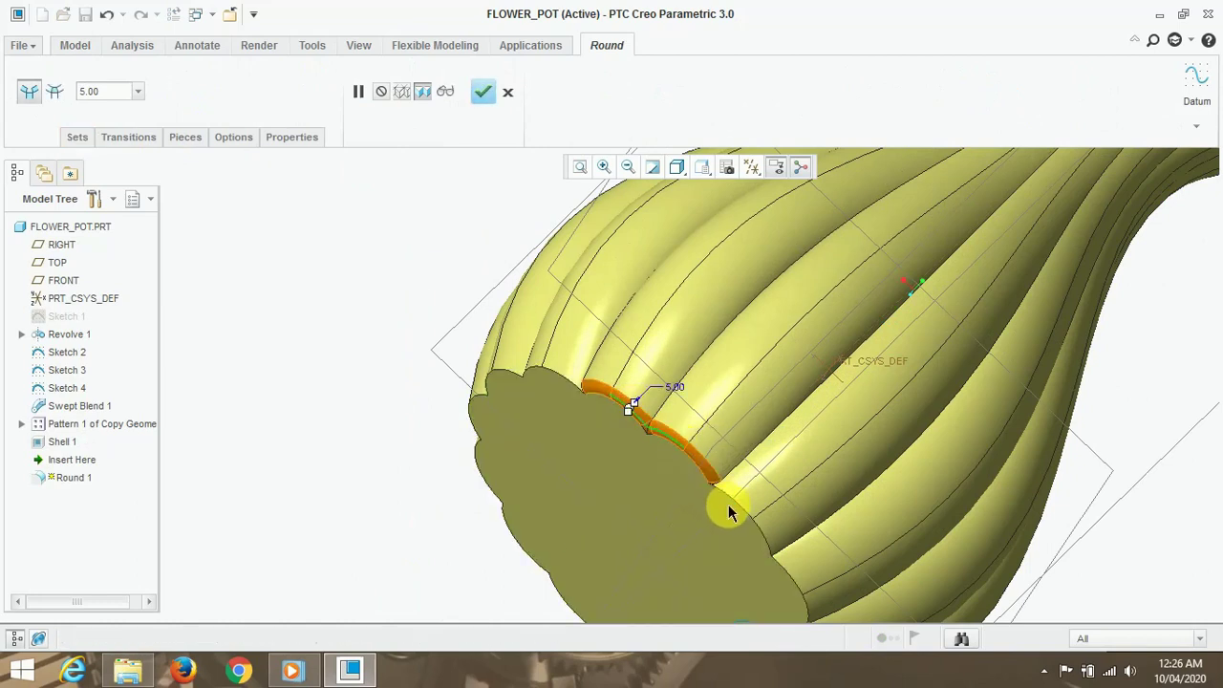
ctrl+click(736, 509)
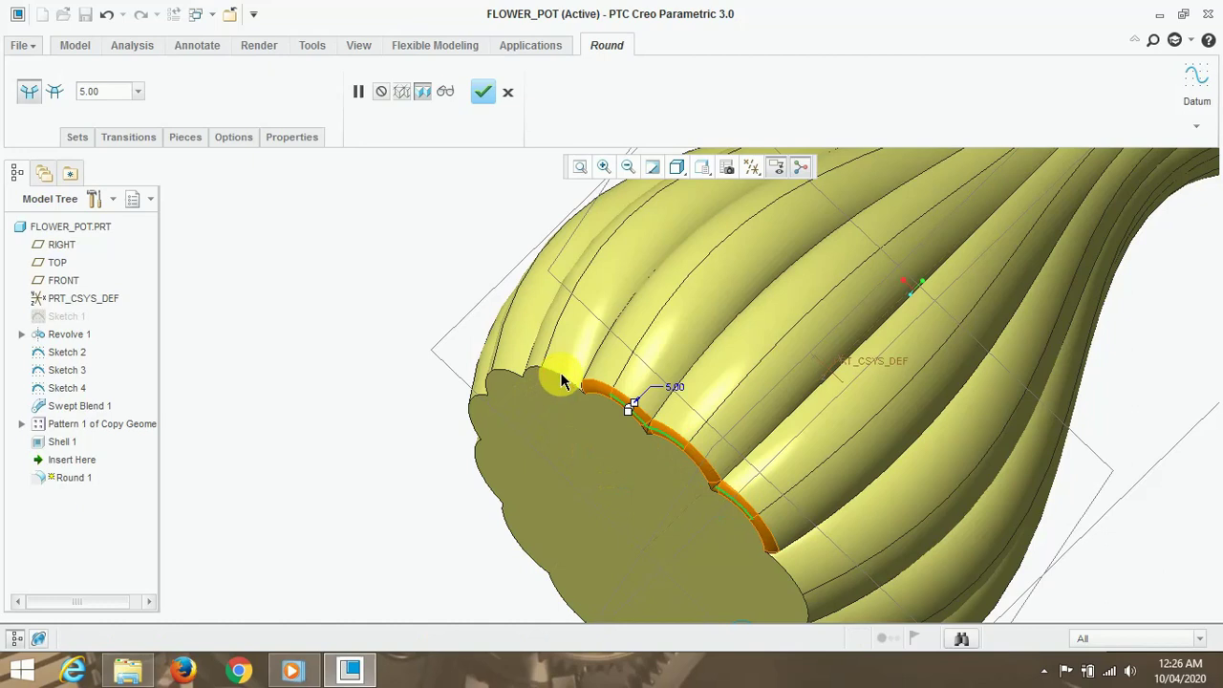
ctrl+click(487, 412)
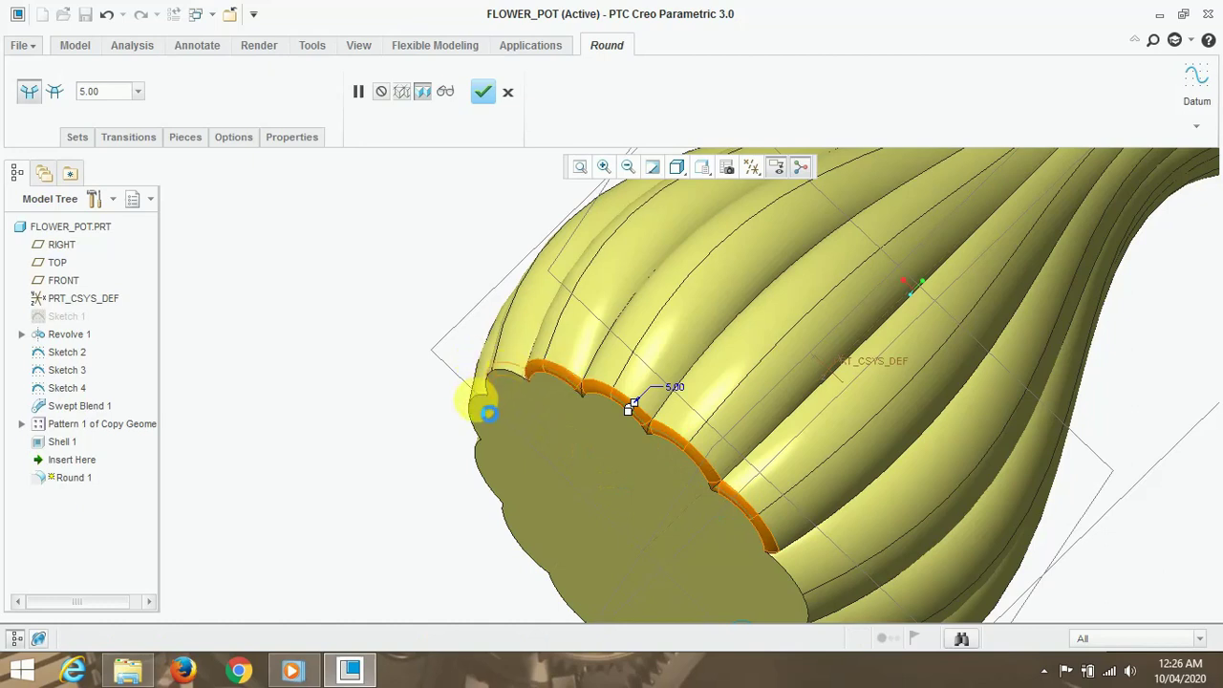
ctrl+click(514, 530)
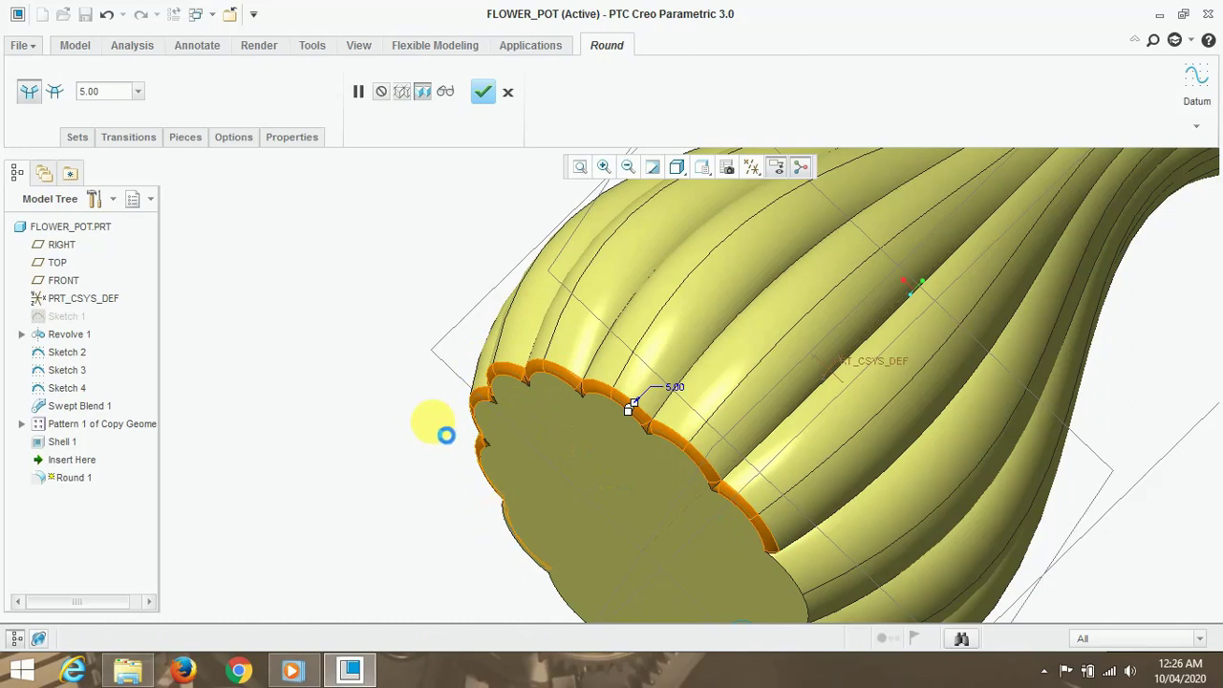
scroll(450, 440, down, 2)
scroll(523, 517, up, 5)
ctrl+click(514, 545)
ctrl+click(971, 517)
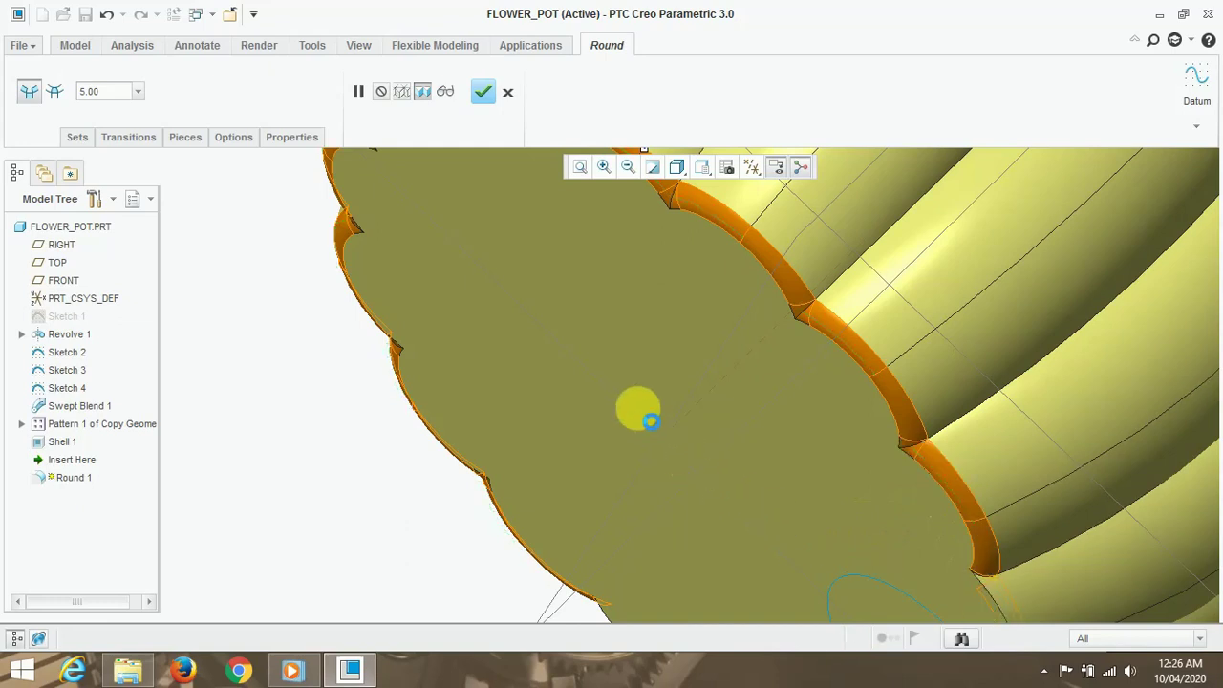
Add the last base edge from below, finish the 5.00 round, and inspect the rounded base.
scroll(625, 383, down, 3)
scroll(650, 430, down, 2)
scroll(638, 470, down, 1)
mouse_move(637, 470)
middle_down()
mouse_move(638, 420)
mouse_move(696, 274)
middle_up()
scroll(695, 273, up, 4)
click(721, 374)
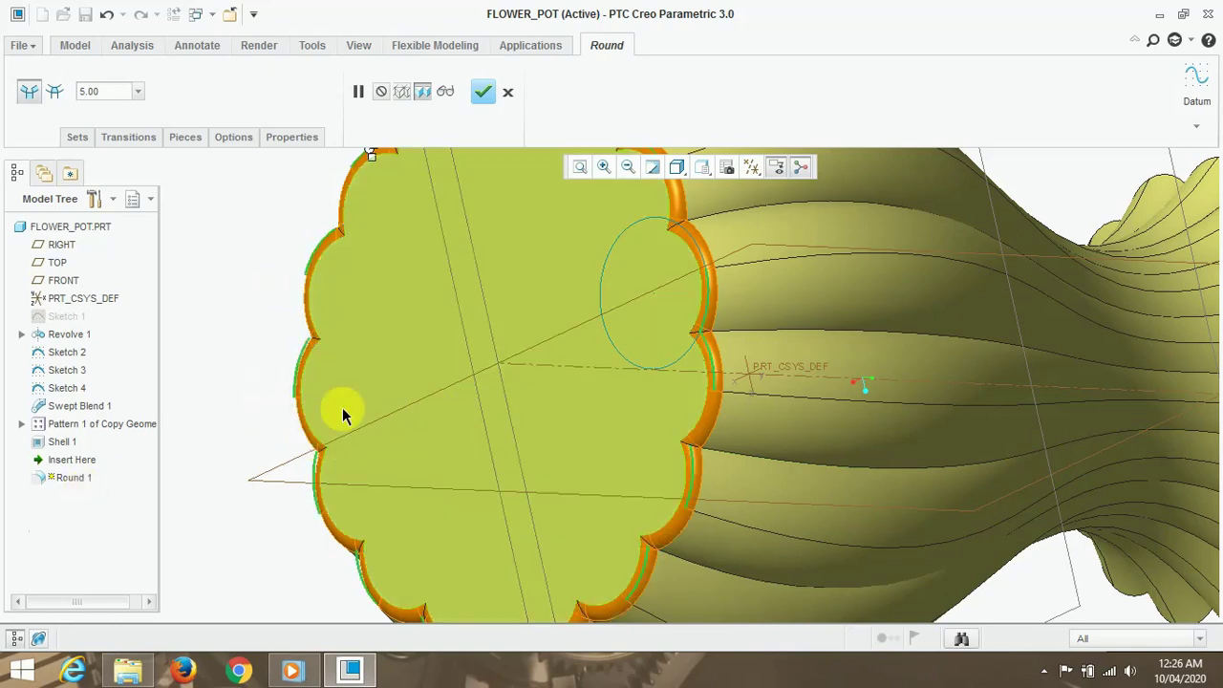
click(483, 93)
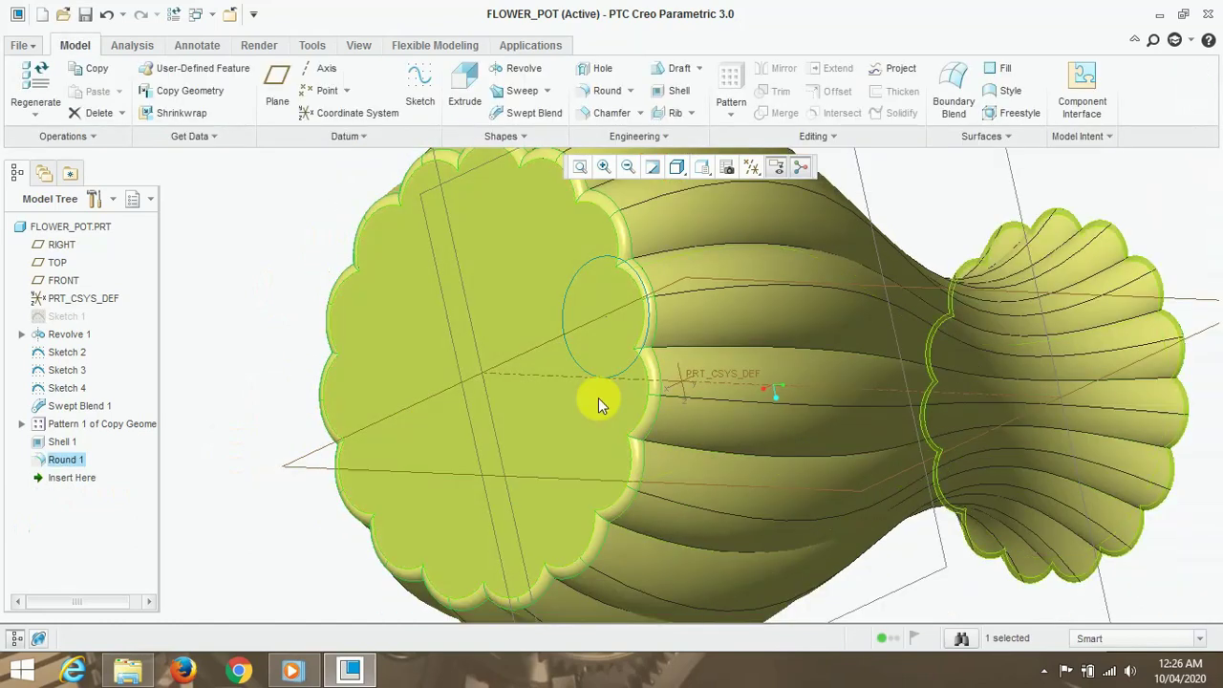
key(ctrl+d)
mouse_move(842, 404)
middle_down()
mouse_move(770, 374)
mouse_move(704, 300)
mouse_move(742, 278)
mouse_move(740, 300)
middle_up()
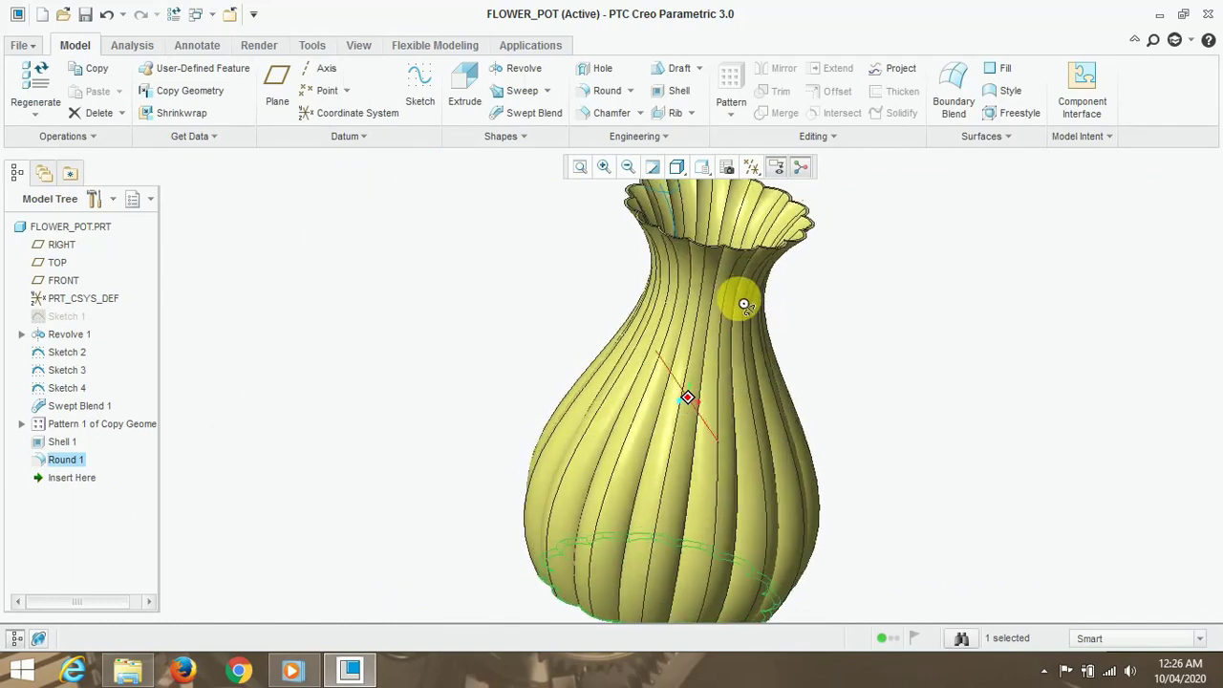
Hide Sketches 2, 3 and 4 in the model tree.
click(465, 302)
click(62, 353)
ctrl+click(65, 369)
right_click(65, 390)
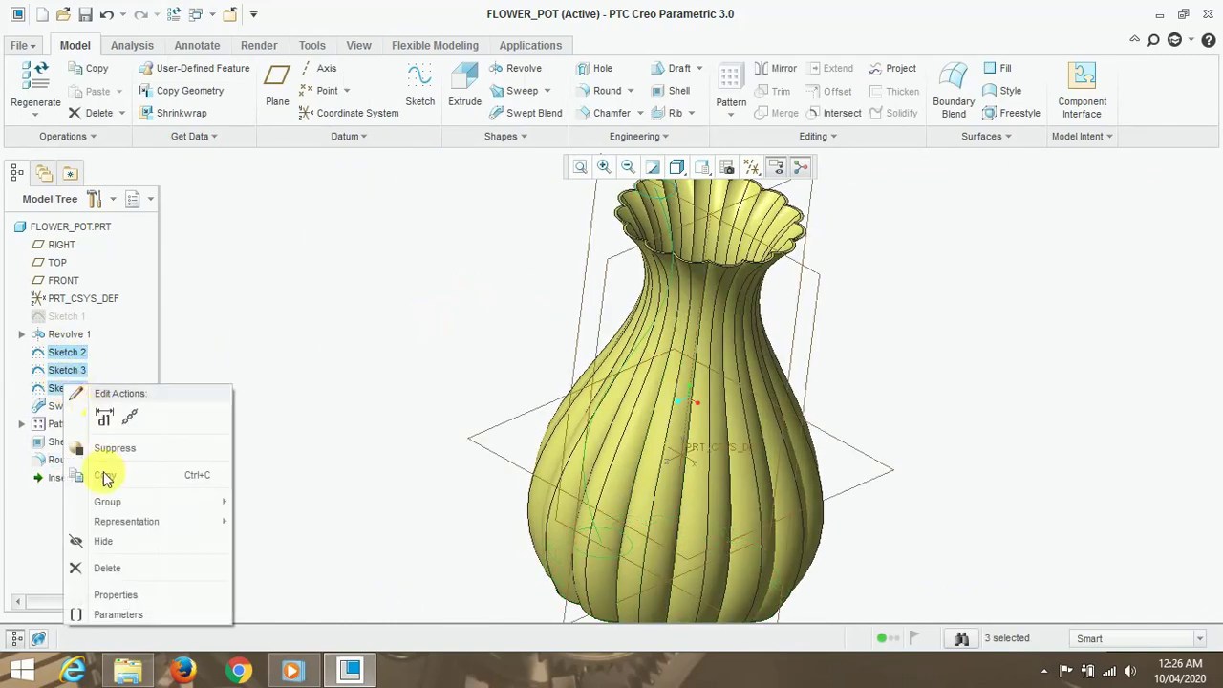
click(101, 540)
Orbit to a top-down view and start a Warp from the extra Editing tools.
mouse_move(418, 330)
middle_down()
mouse_move(401, 331)
mouse_move(424, 339)
middle_up()
middle_drag(590, 260, 657, 299)
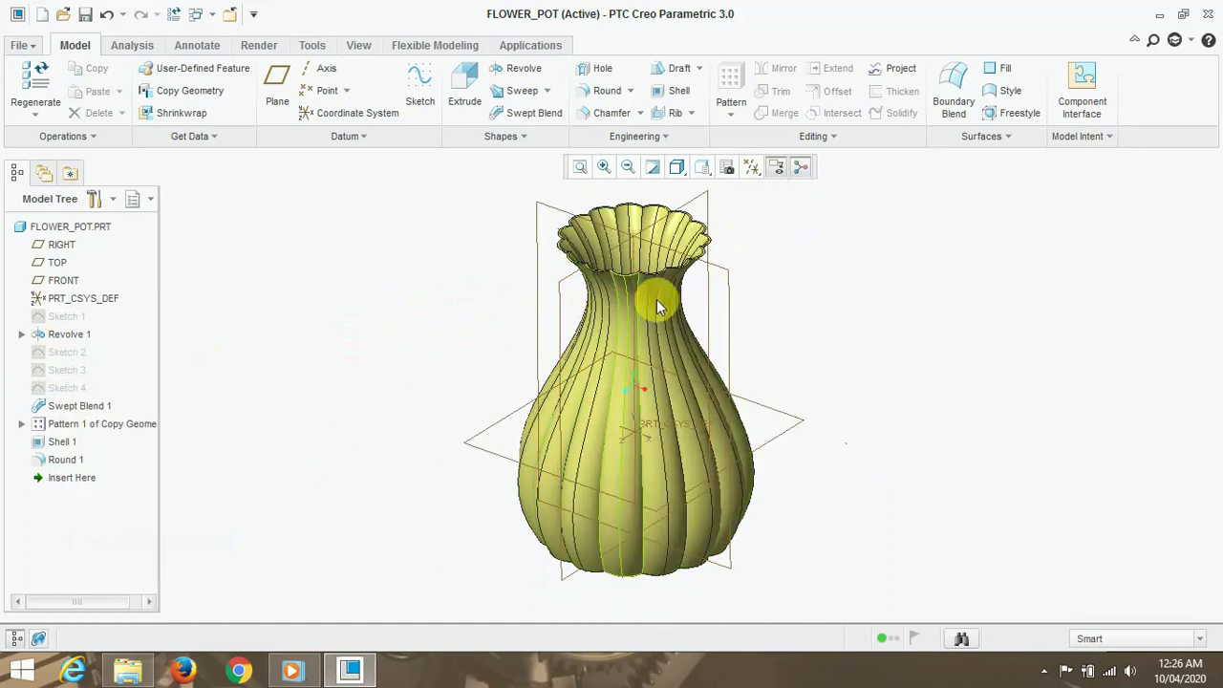
mouse_move(741, 243)
middle_down()
mouse_move(784, 259)
mouse_move(863, 349)
mouse_move(800, 376)
mouse_move(811, 379)
mouse_move(806, 335)
middle_up()
click(817, 138)
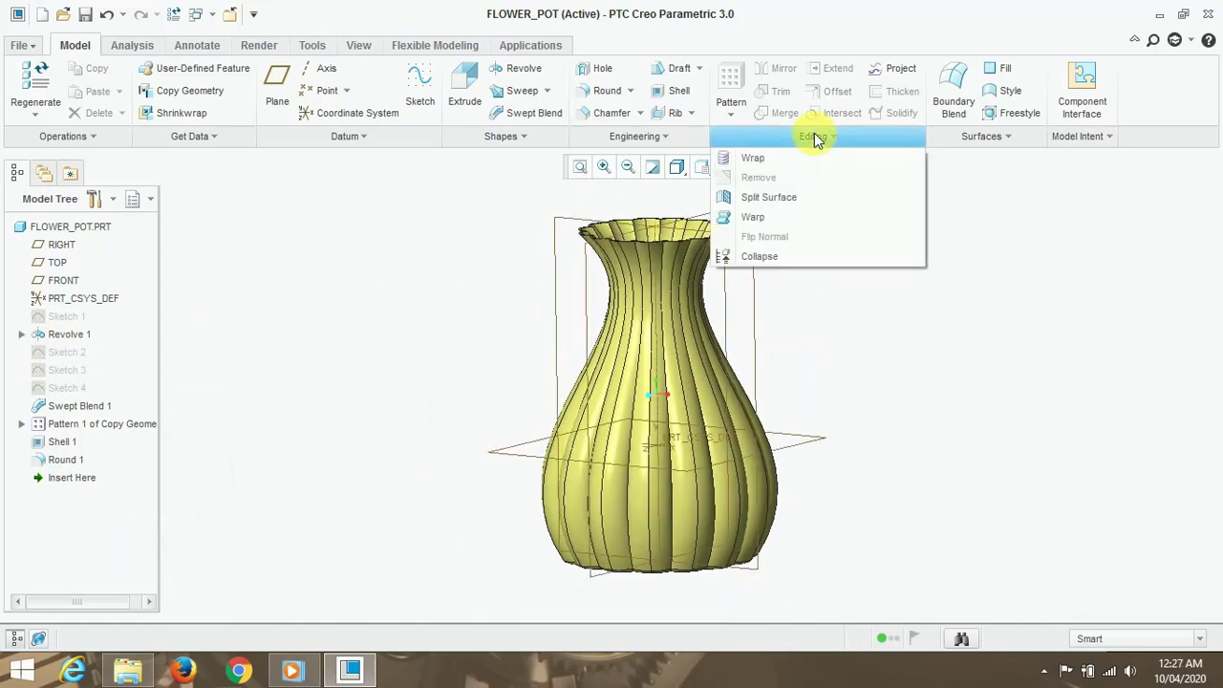
click(818, 139)
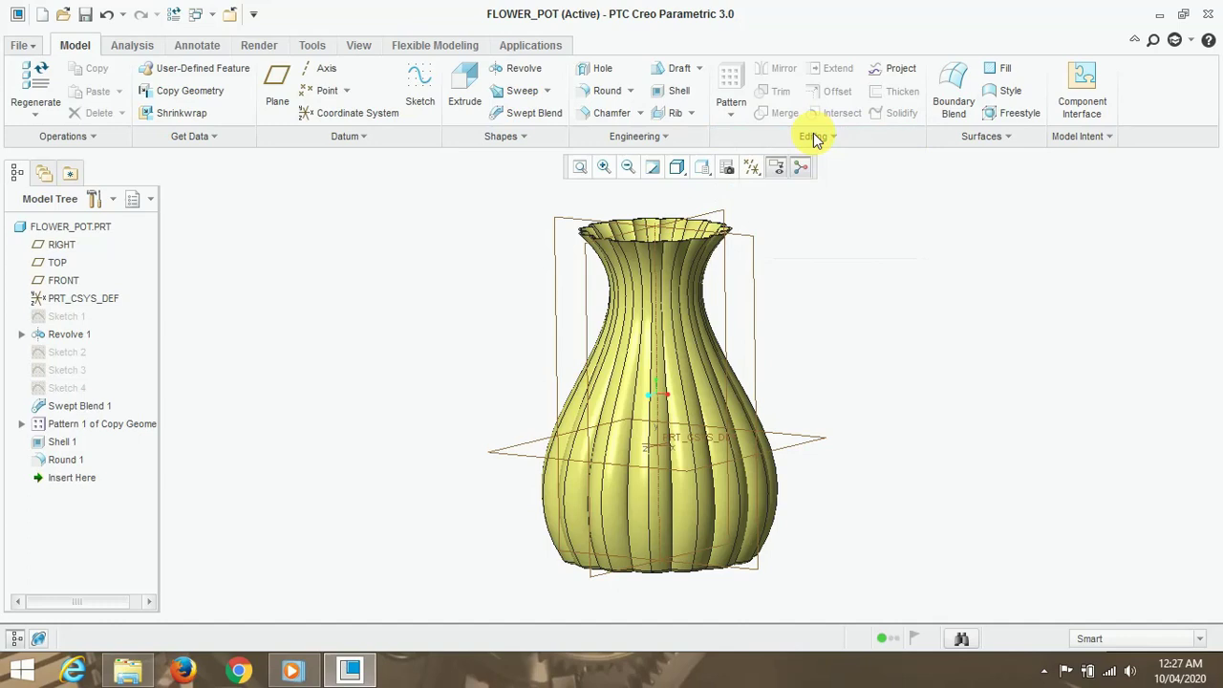
click(952, 334)
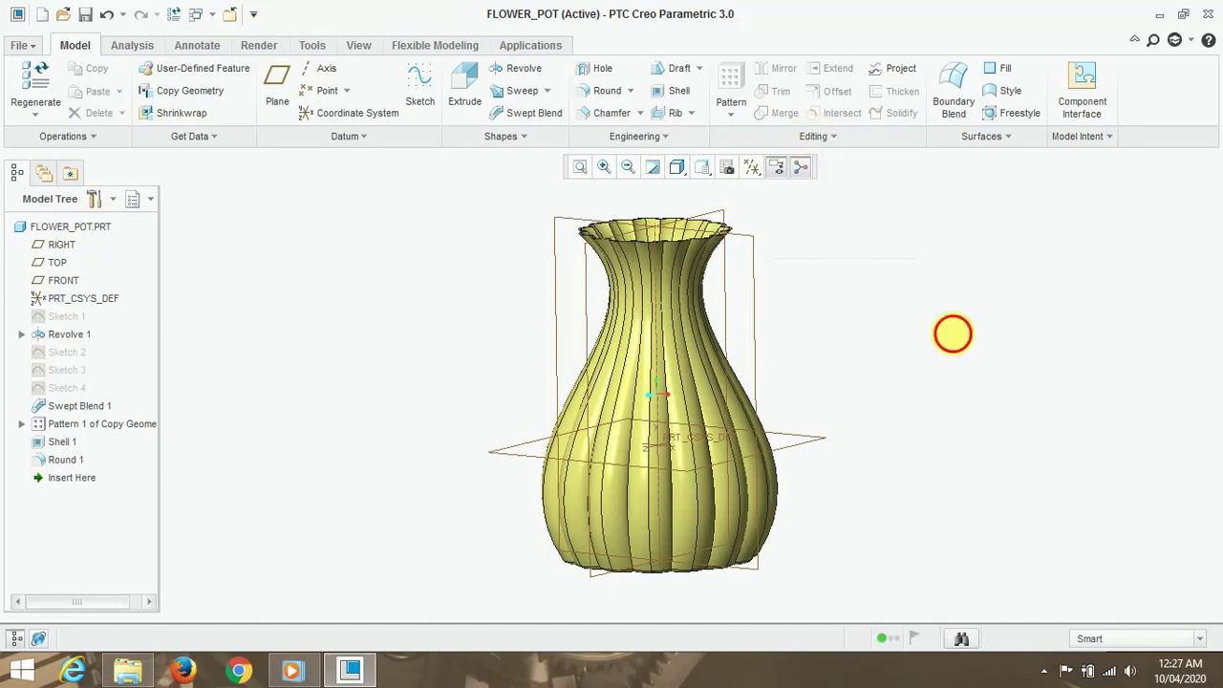
middle_drag(887, 308, 879, 336)
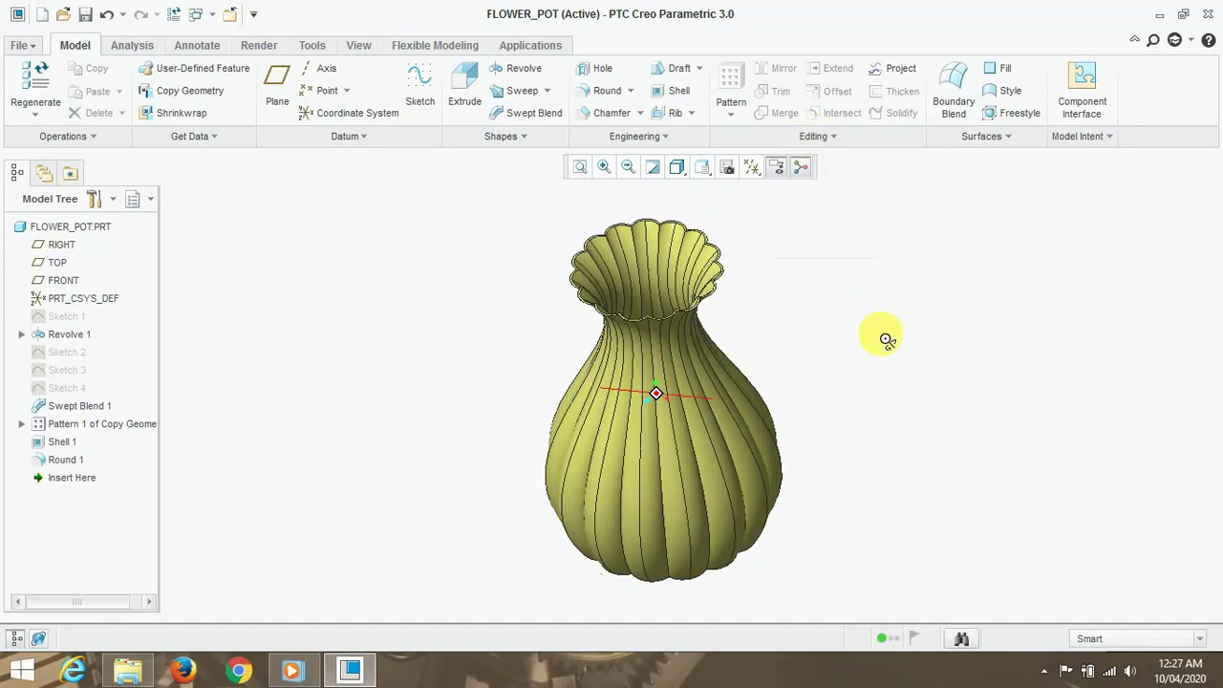
click(859, 140)
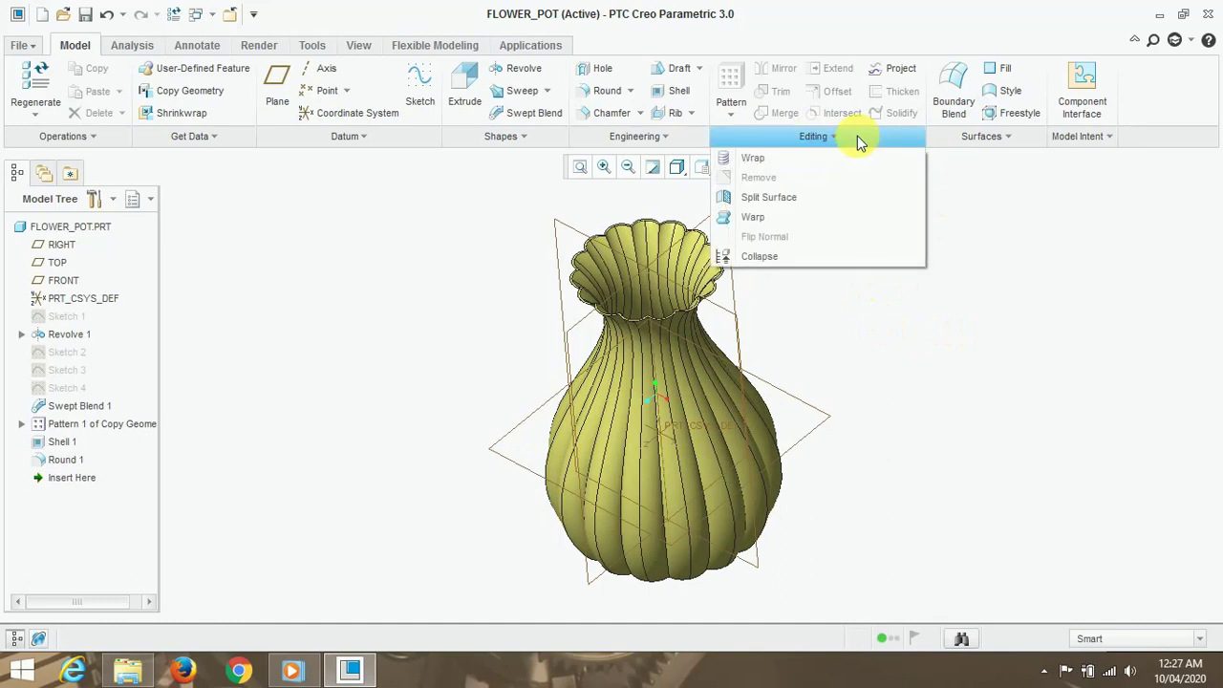
click(755, 227)
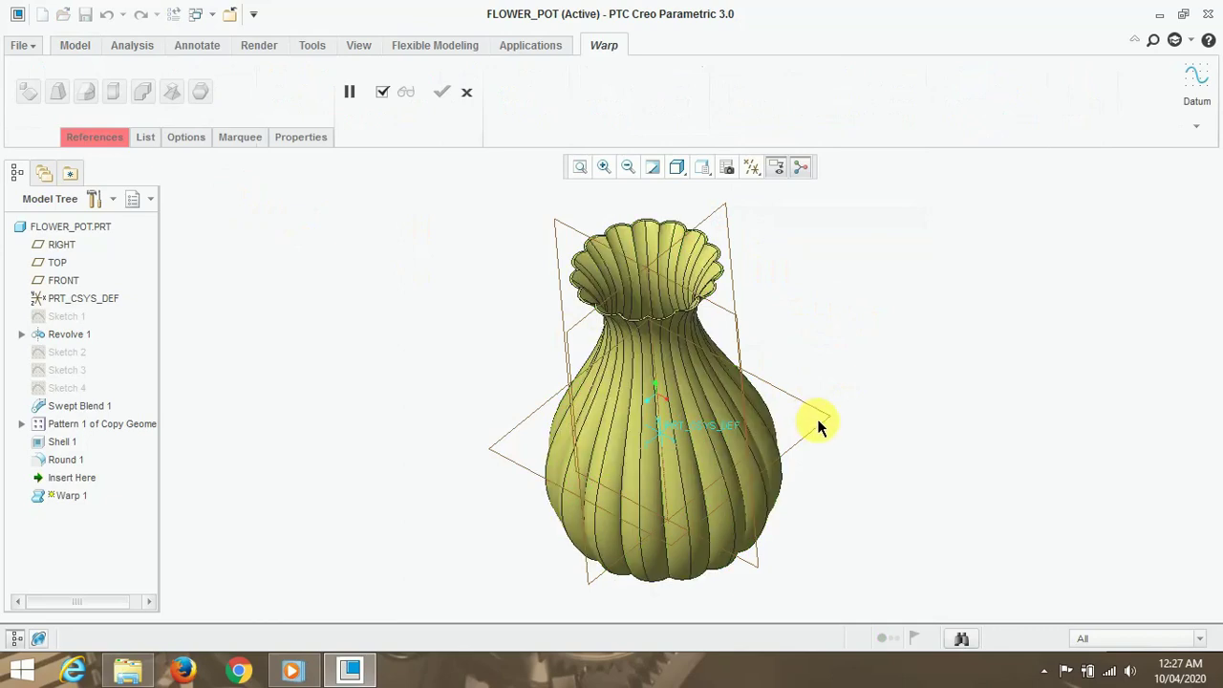
Select the vase body for the warp, switch to Twist, and flip the twist axis direction.
click(750, 408)
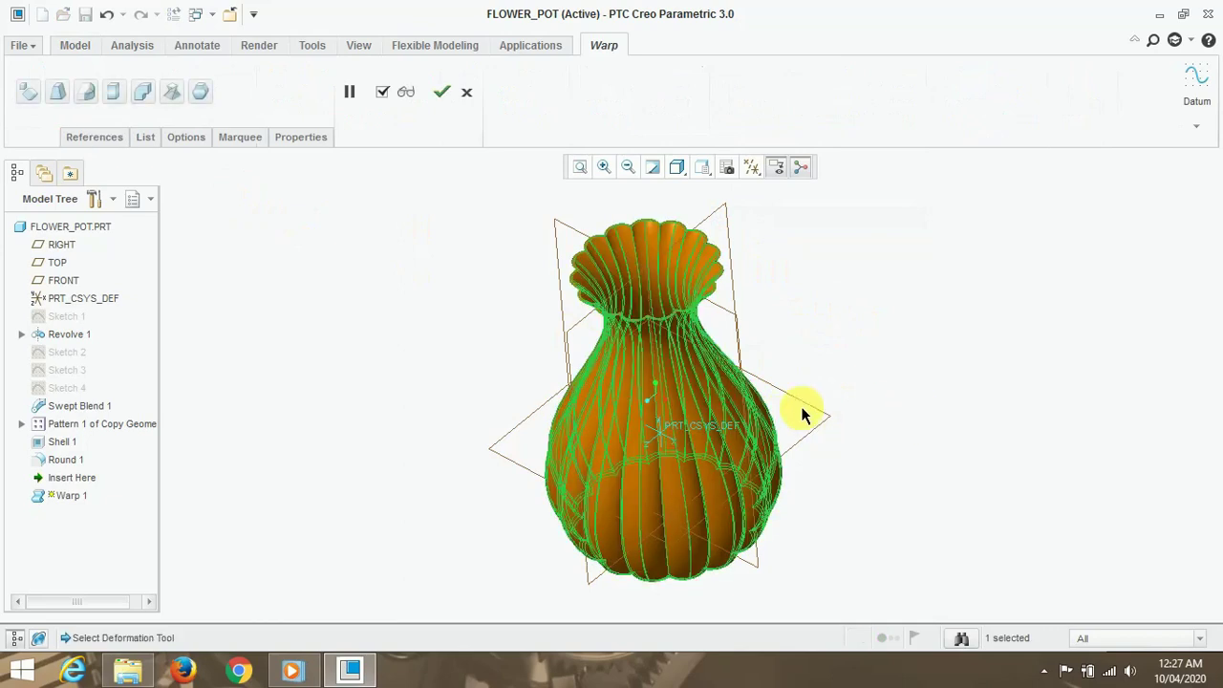
click(172, 92)
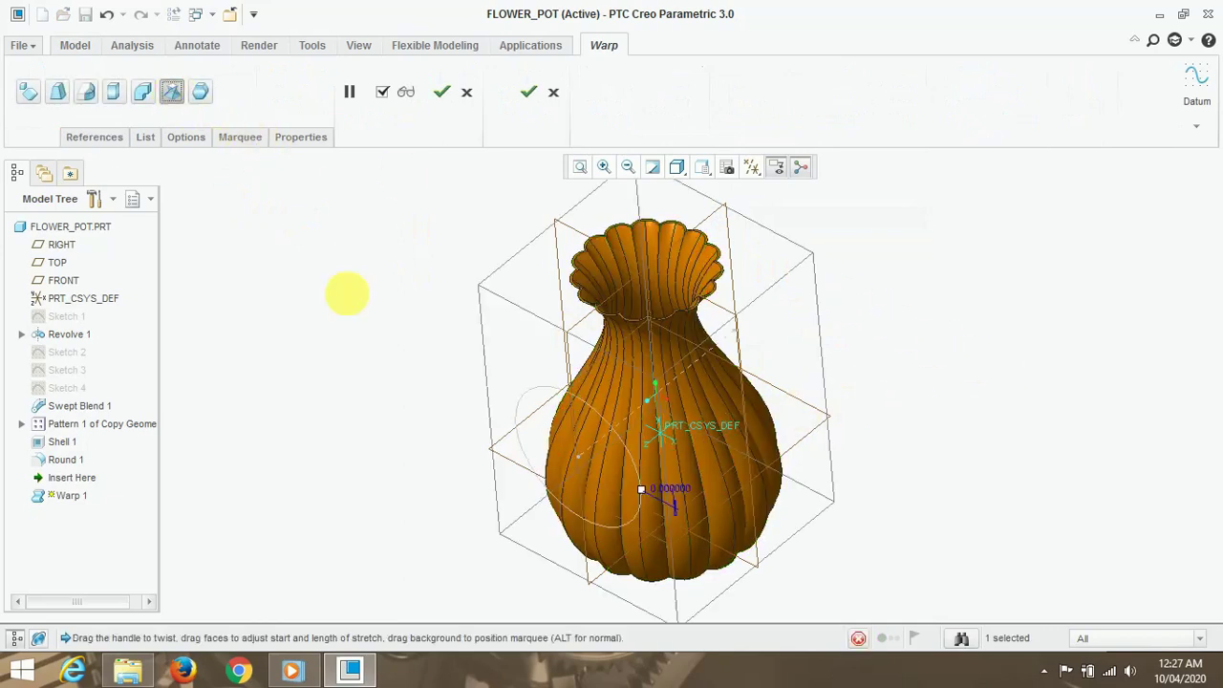
scroll(695, 312, up, 5)
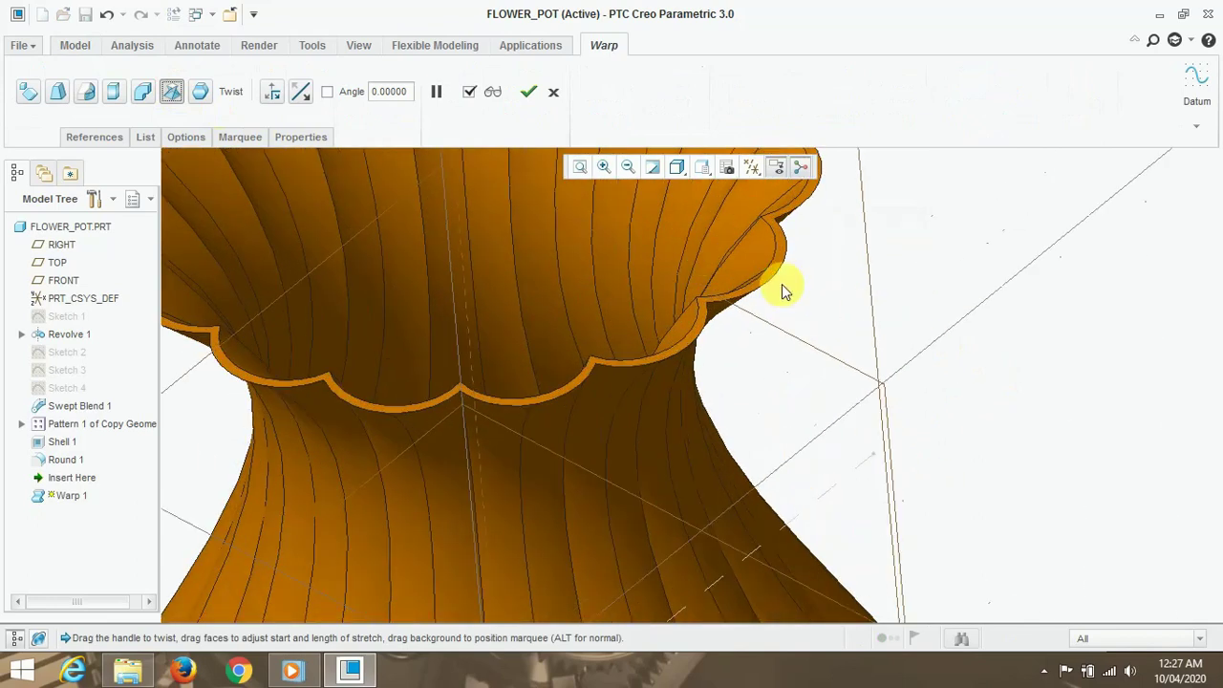
scroll(777, 275, down, 4)
scroll(766, 311, down, 1)
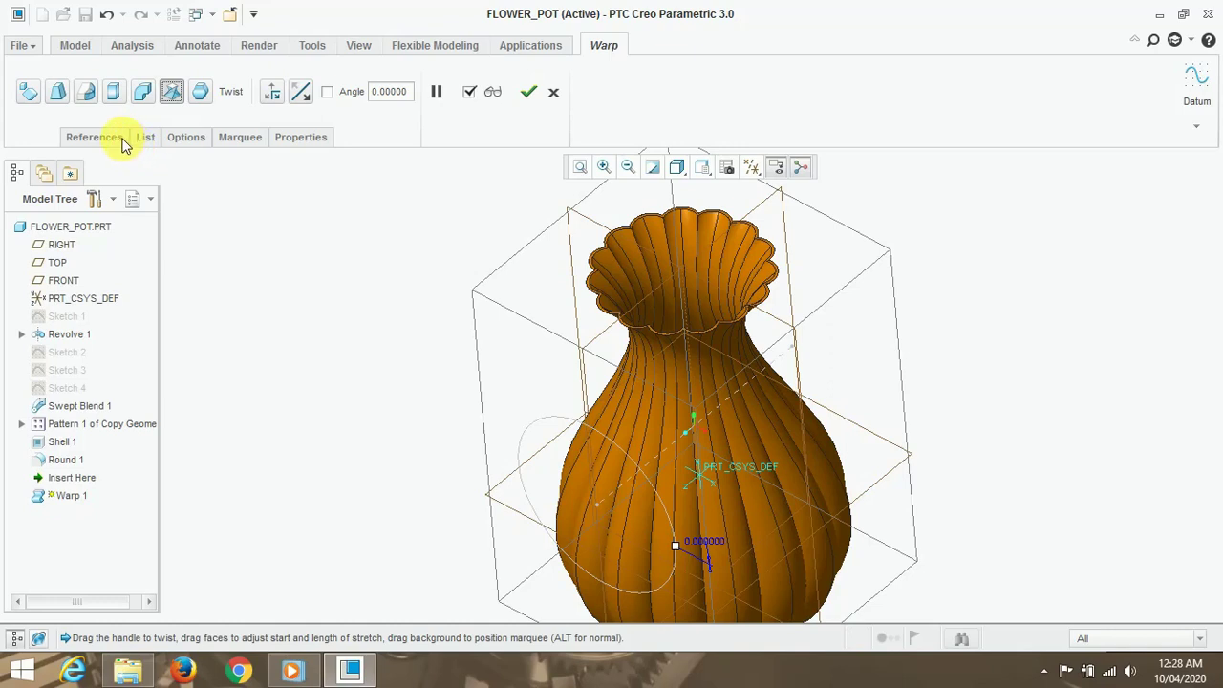
click(269, 100)
Run the twist axis through the rim and set the twist angle to exactly 90 degrees.
click(269, 99)
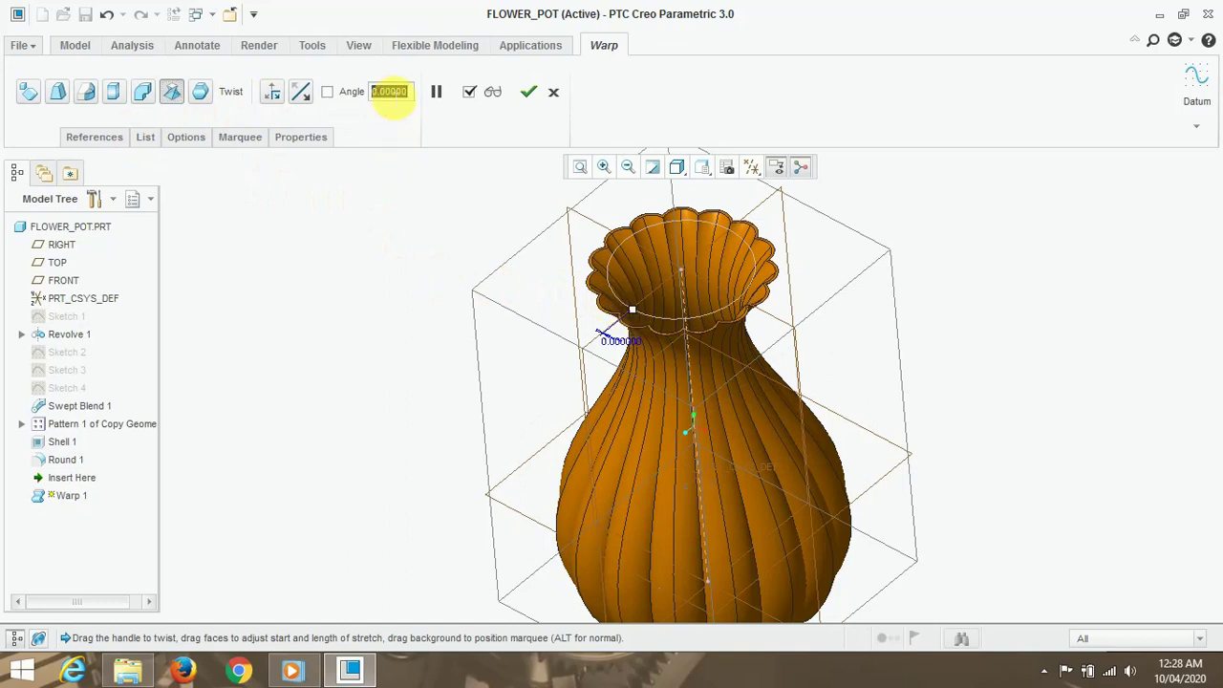
text(45)
key(Return)
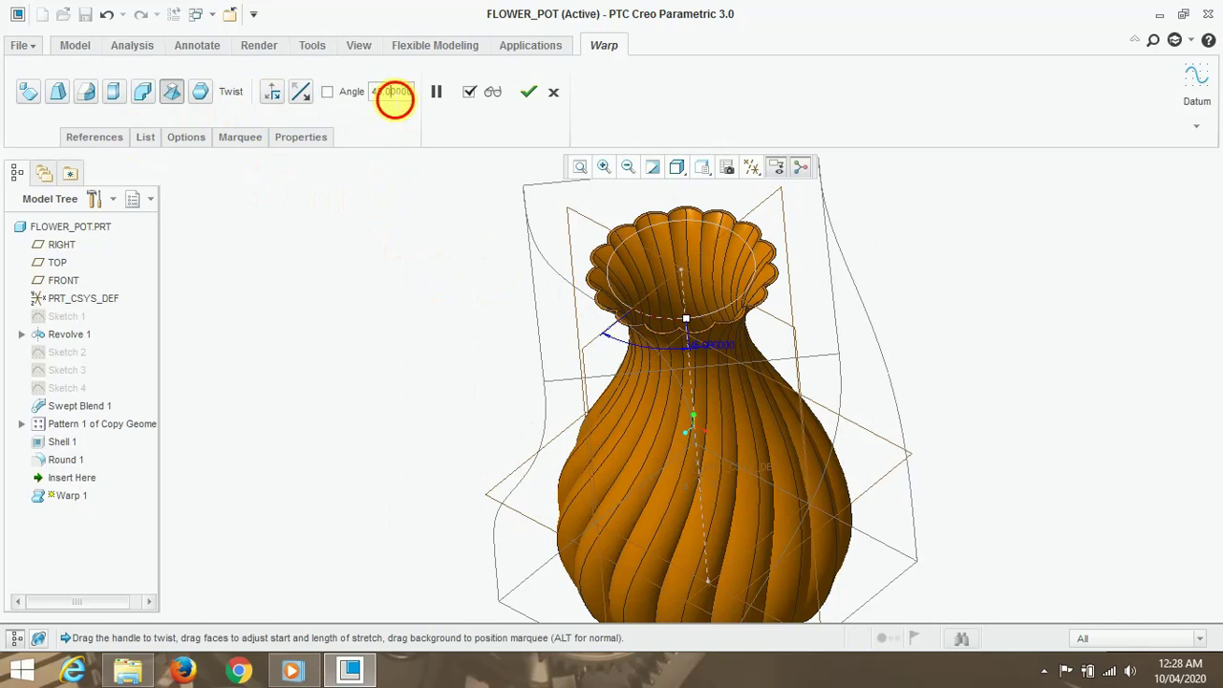
key(Return)
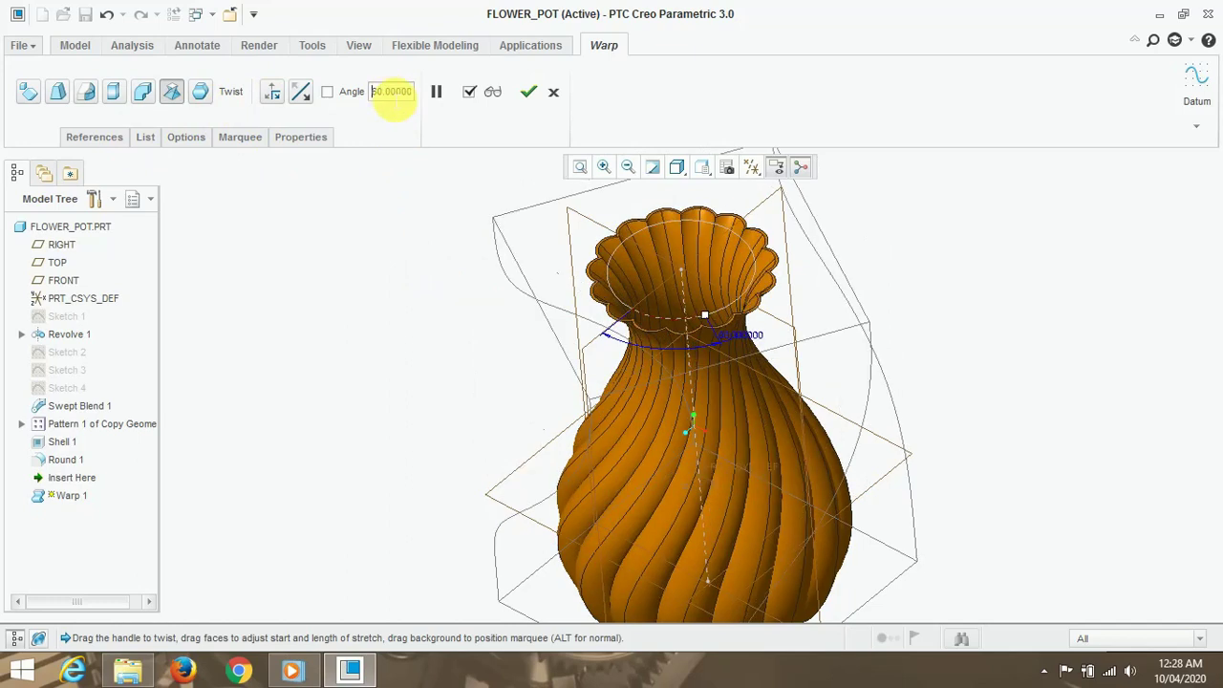
mouse_move(706, 316)
mouse_down()
mouse_move(724, 326)
mouse_move(764, 302)
mouse_move(738, 302)
mouse_up()
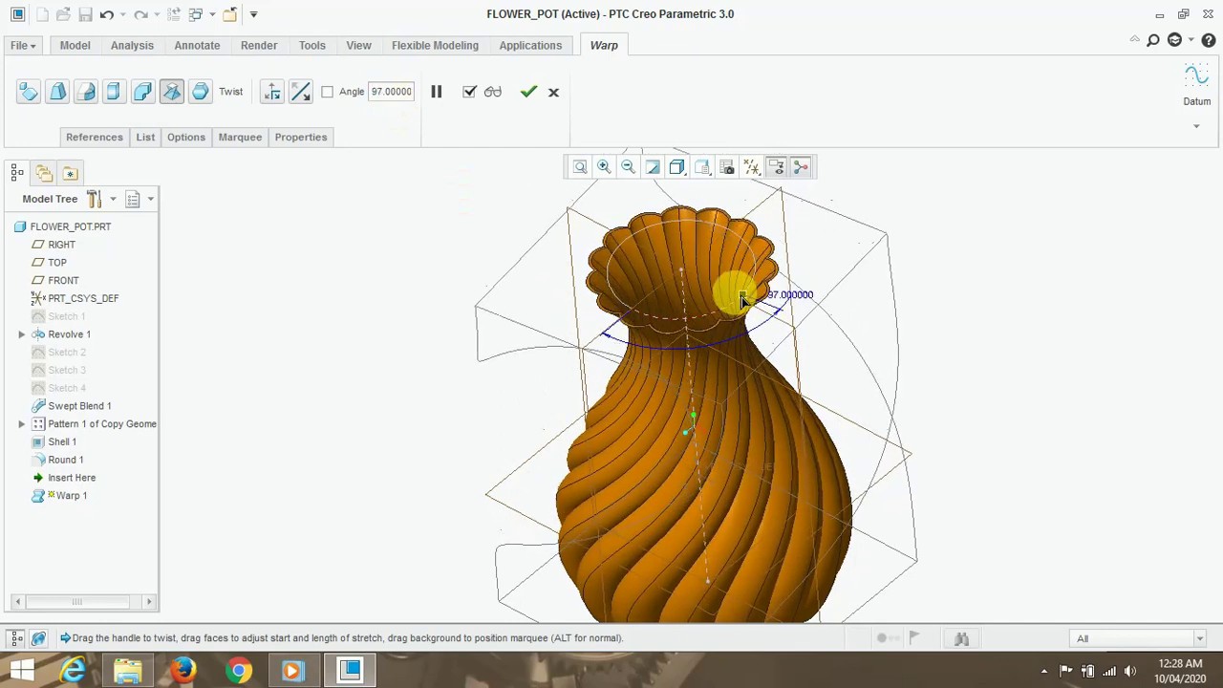
drag(737, 302, 733, 302)
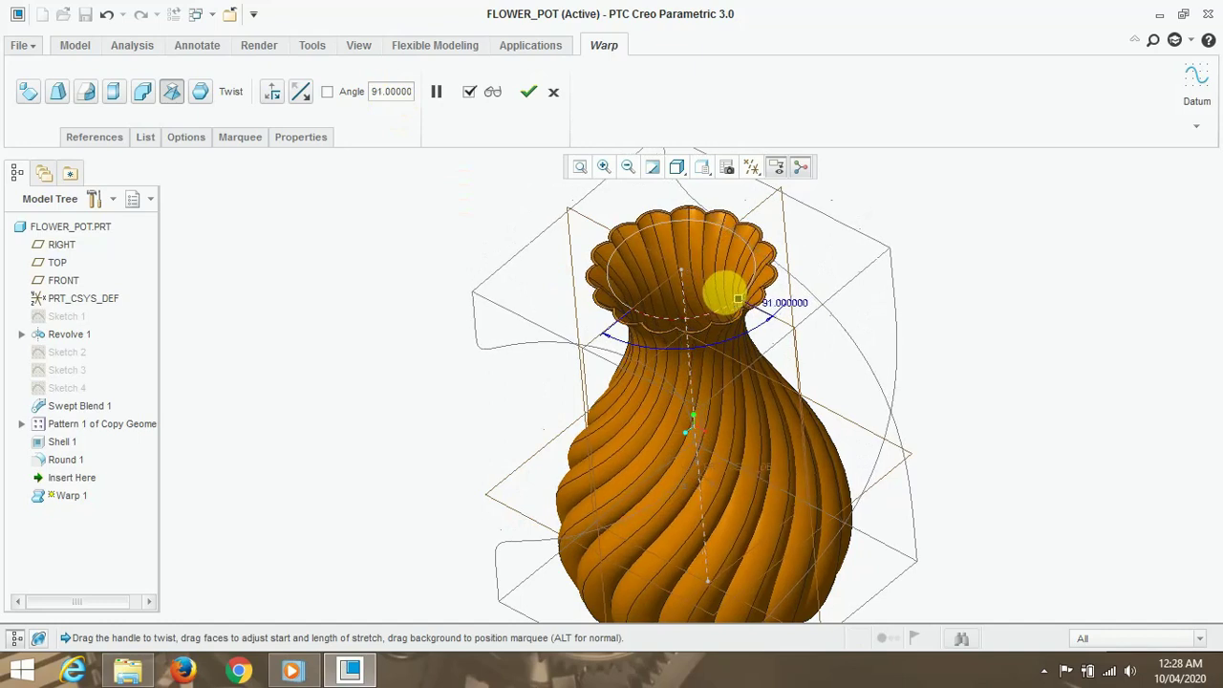
text(90)
key(Return)
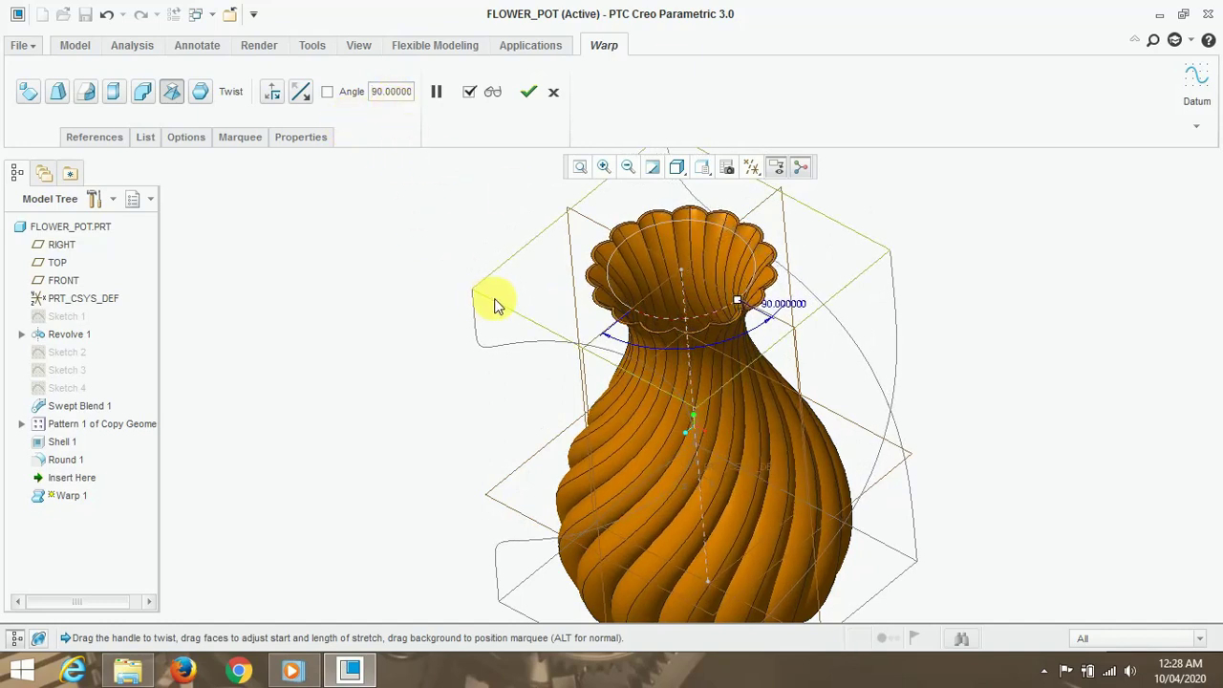
mouse_move(374, 334)
middle_down()
mouse_move(437, 309)
mouse_move(442, 319)
mouse_move(414, 326)
mouse_move(404, 355)
middle_up()
Finish Warp 1, then hide all datum planes, axes, points and the spin centre.
click(530, 93)
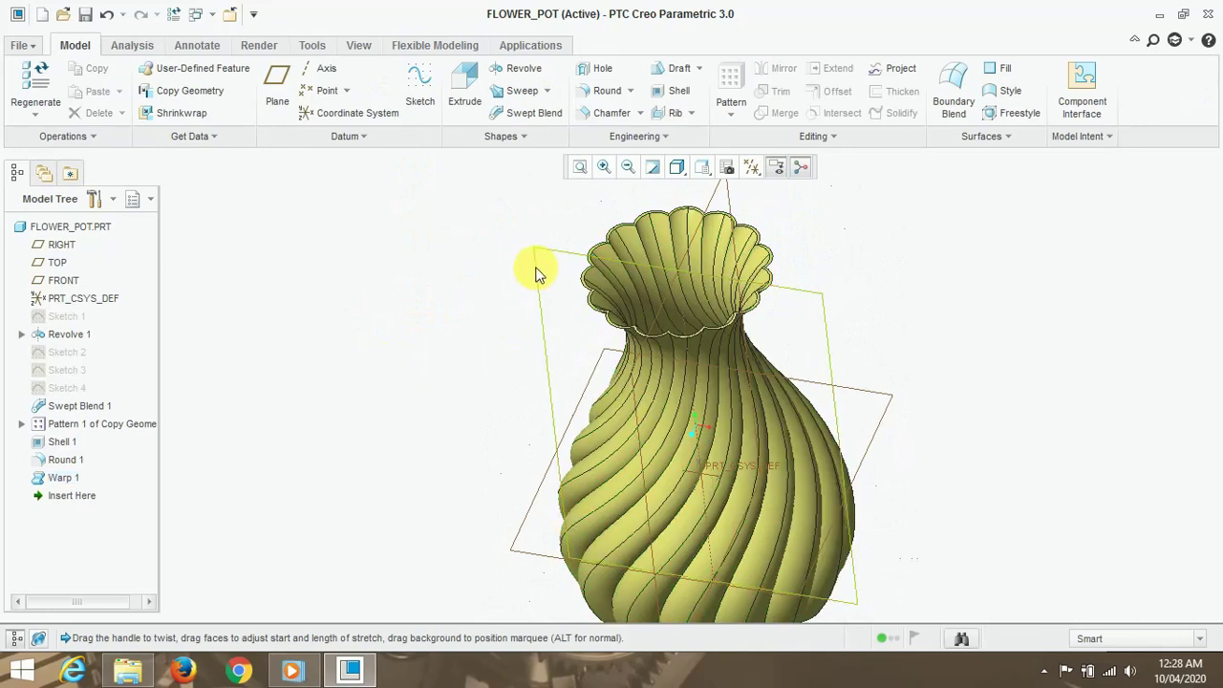
click(752, 168)
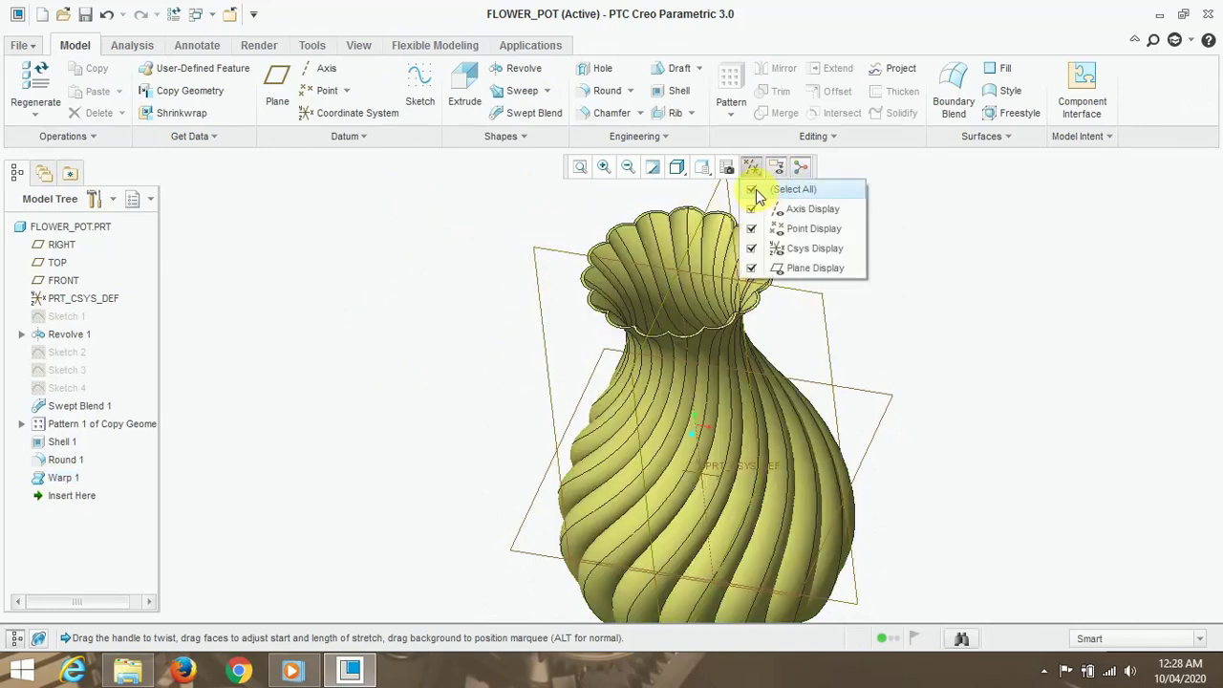
click(757, 196)
middle_drag(901, 350, 923, 336)
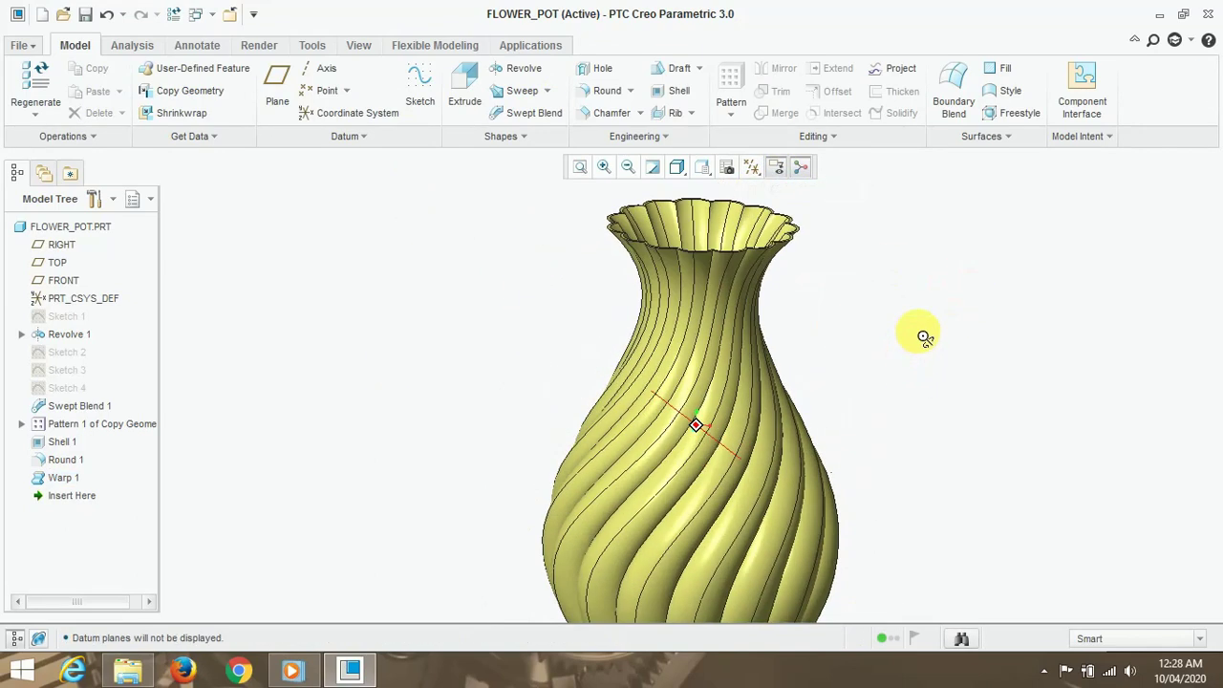
click(801, 167)
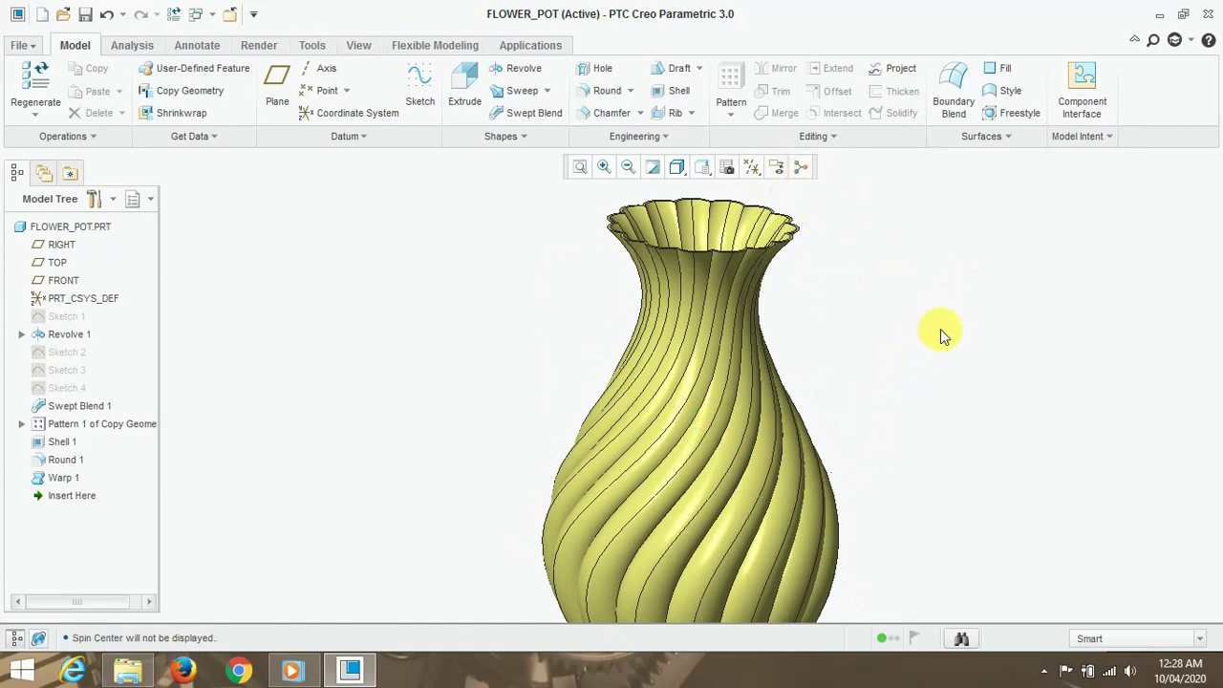
Orbit and zoom around the finished vase, tilting it to show its open top.
scroll(925, 347, up, 3)
middle_drag(925, 347, 918, 363)
scroll(925, 325, down, 3)
mouse_move(715, 308)
middle_down()
mouse_move(754, 352)
mouse_move(743, 328)
mouse_move(991, 259)
mouse_move(943, 254)
middle_up()
scroll(924, 246, down, 2)
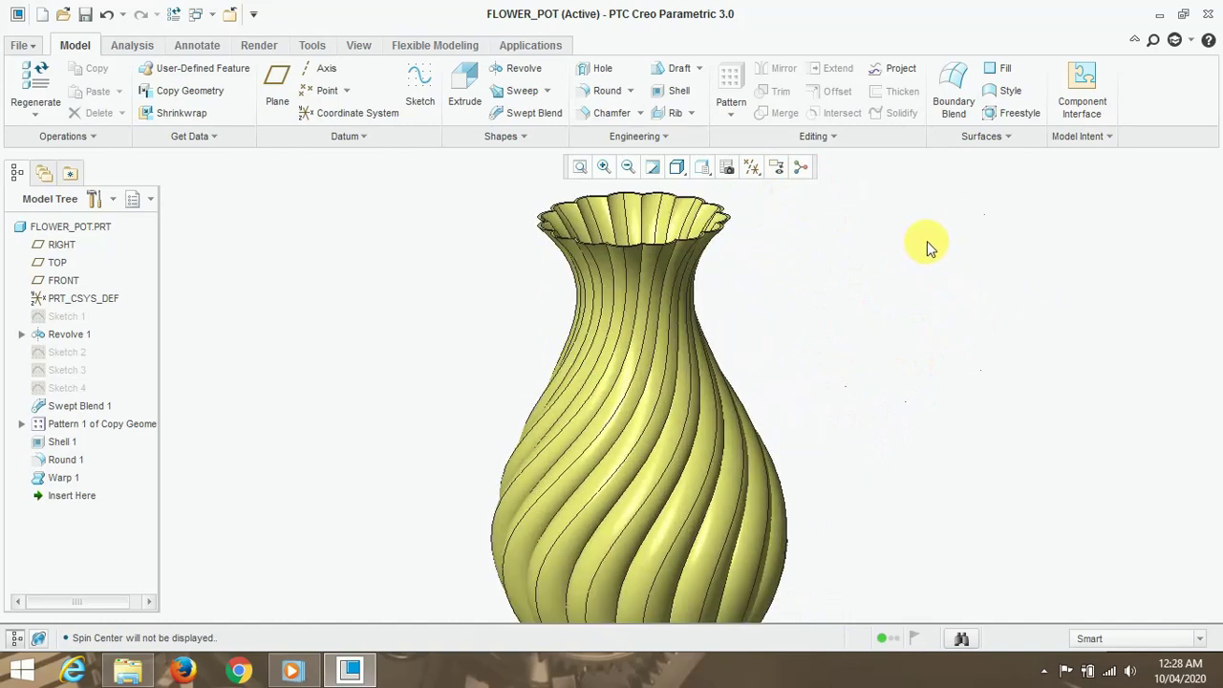
scroll(924, 246, down, 2)
scroll(941, 247, down, 1)
scroll(928, 252, up, 2)
scroll(932, 256, down, 1)
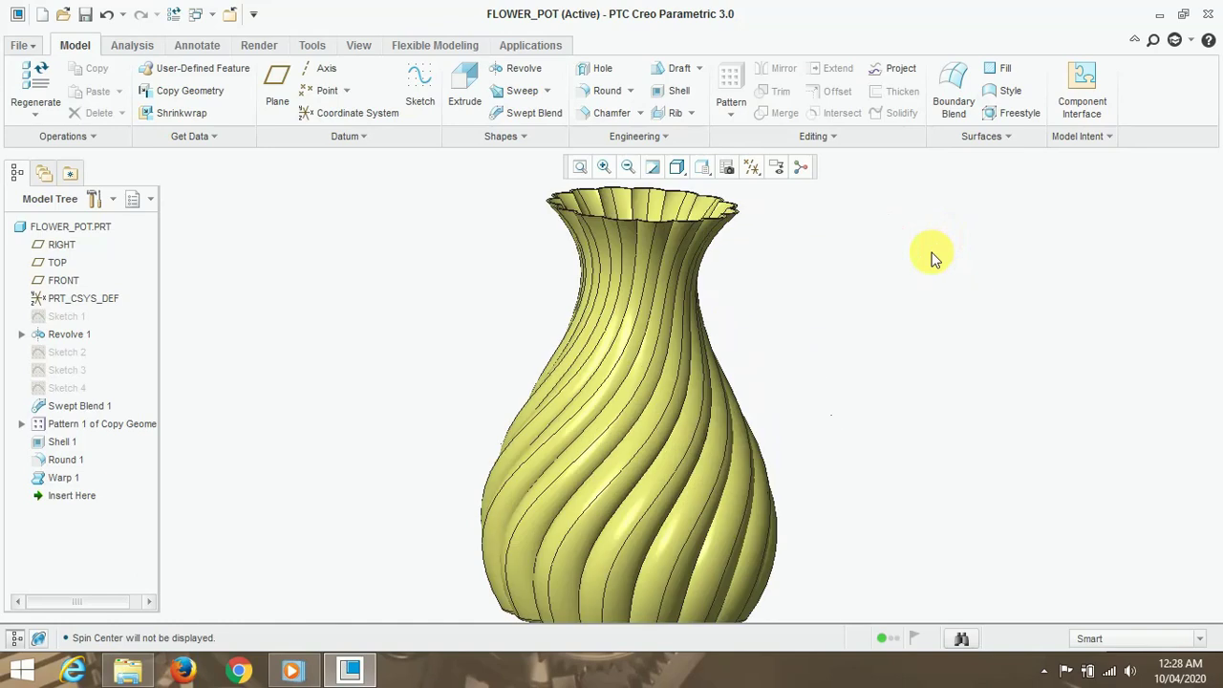
scroll(930, 249, up, 2)
scroll(930, 253, down, 1)
scroll(932, 255, up, 1)
mouse_move(925, 258)
middle_down()
mouse_move(915, 281)
mouse_move(904, 276)
middle_up()
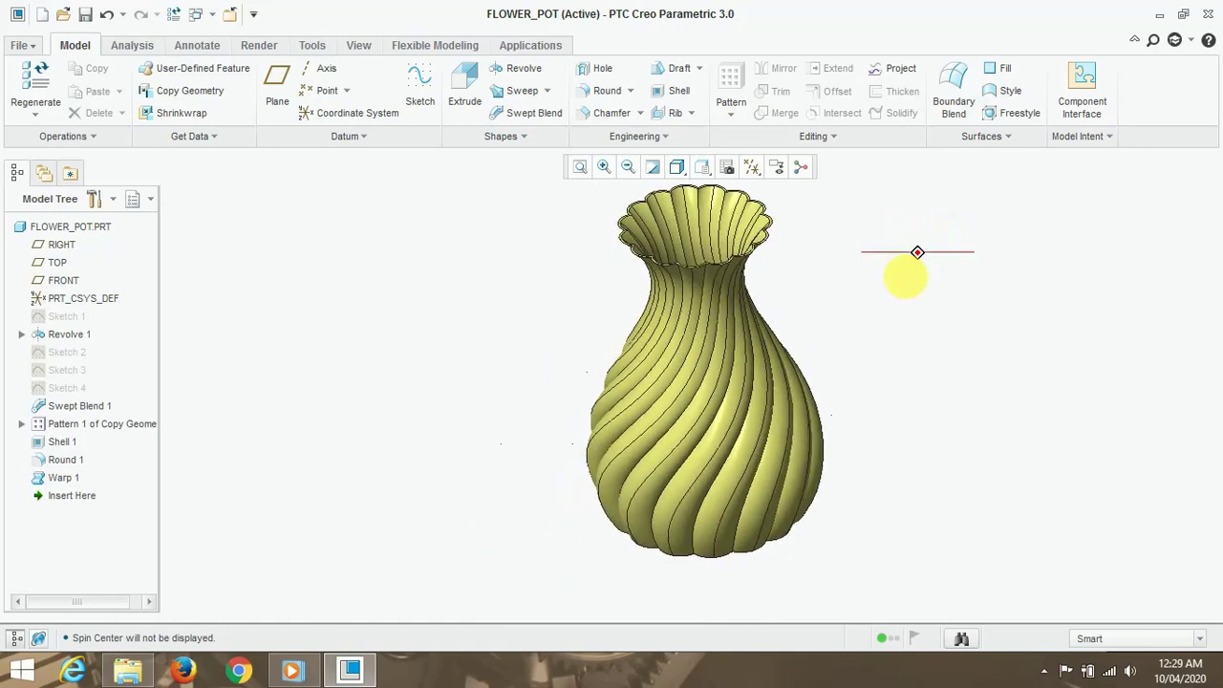
Switch the display style to Shading With Reflections and orbit to show the floor reflection.
click(703, 169)
click(680, 168)
click(677, 167)
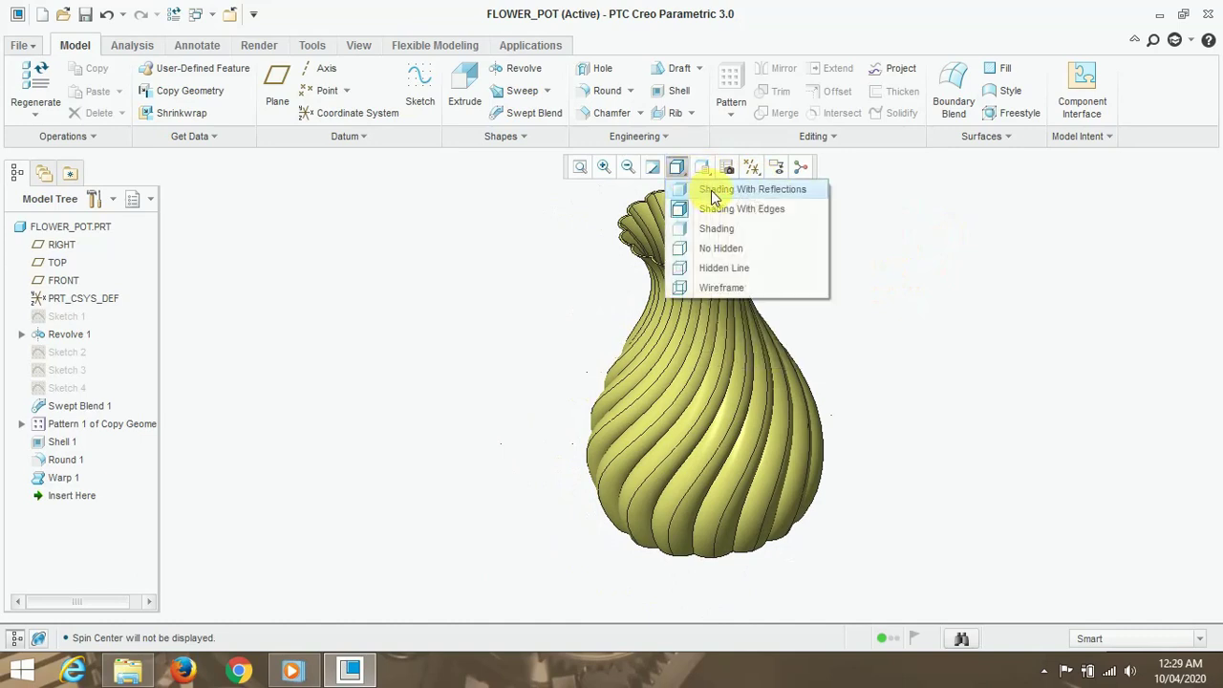
click(718, 189)
mouse_move(907, 289)
middle_down()
mouse_move(924, 302)
mouse_move(923, 284)
middle_up()
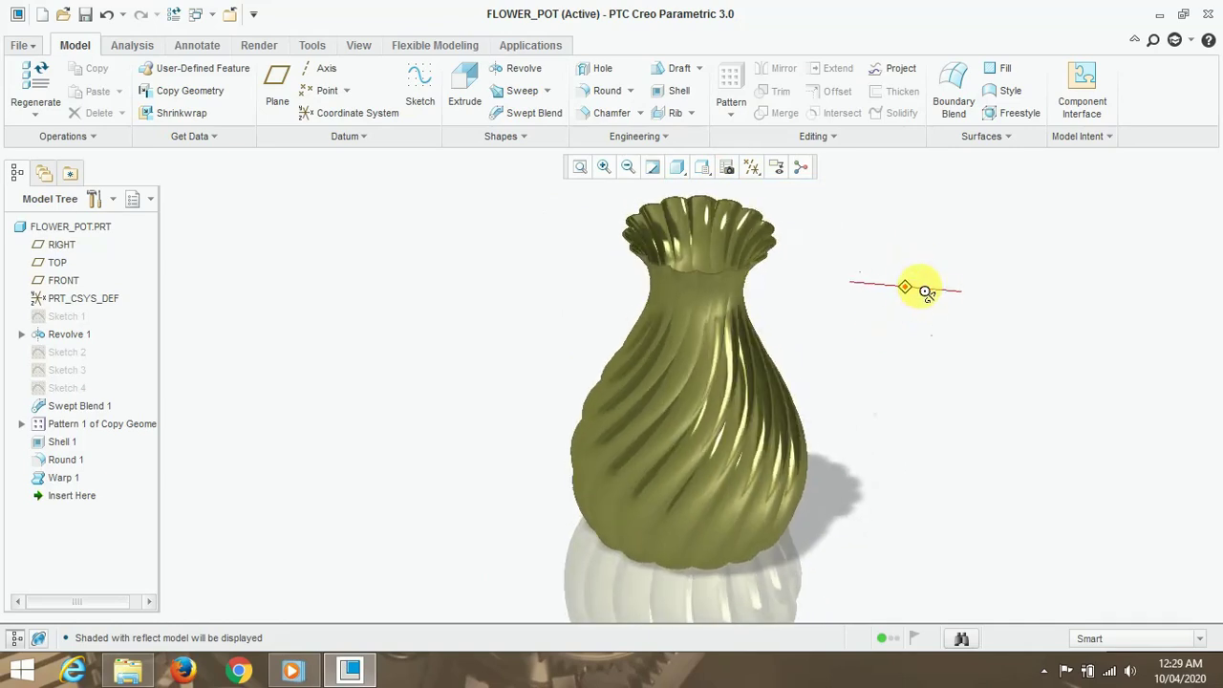
scroll(853, 237, up, 2)
middle_drag(776, 332, 778, 322)
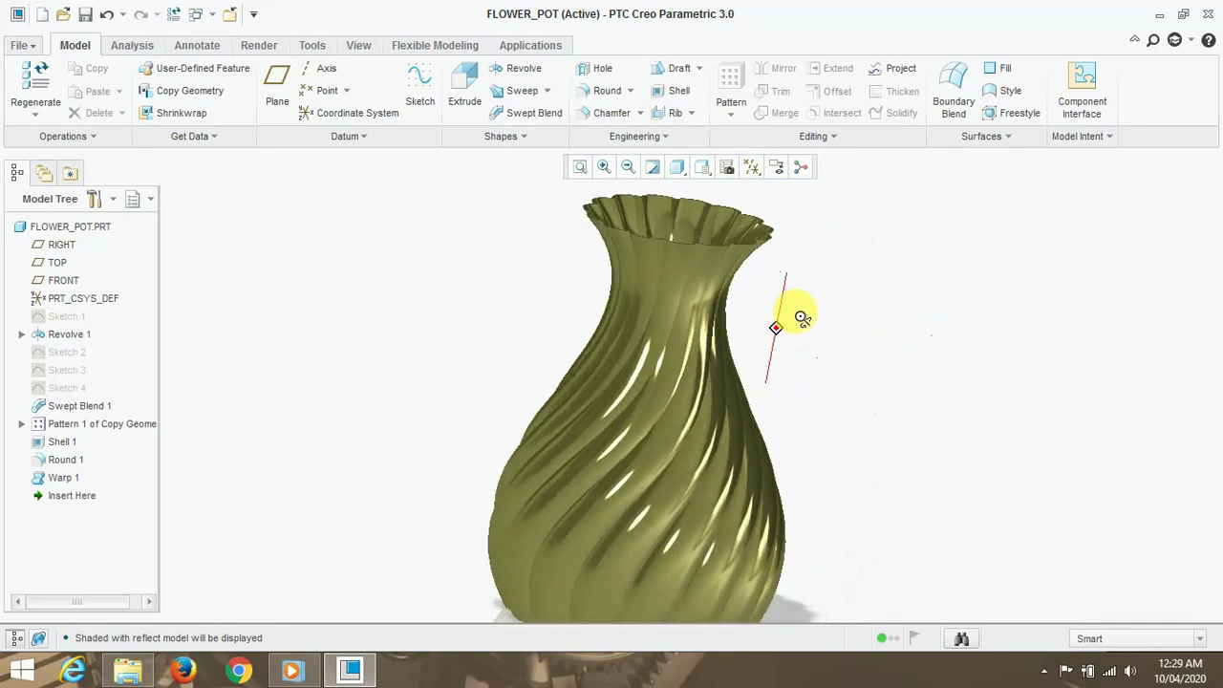
click(679, 168)
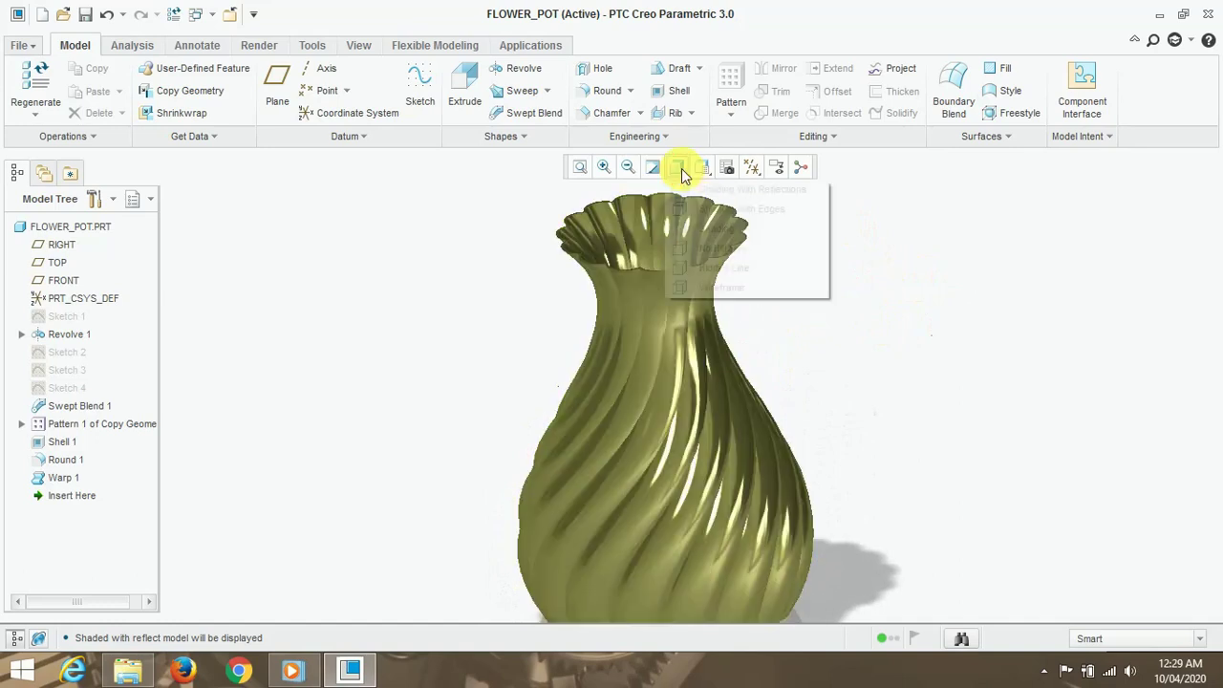
click(936, 233)
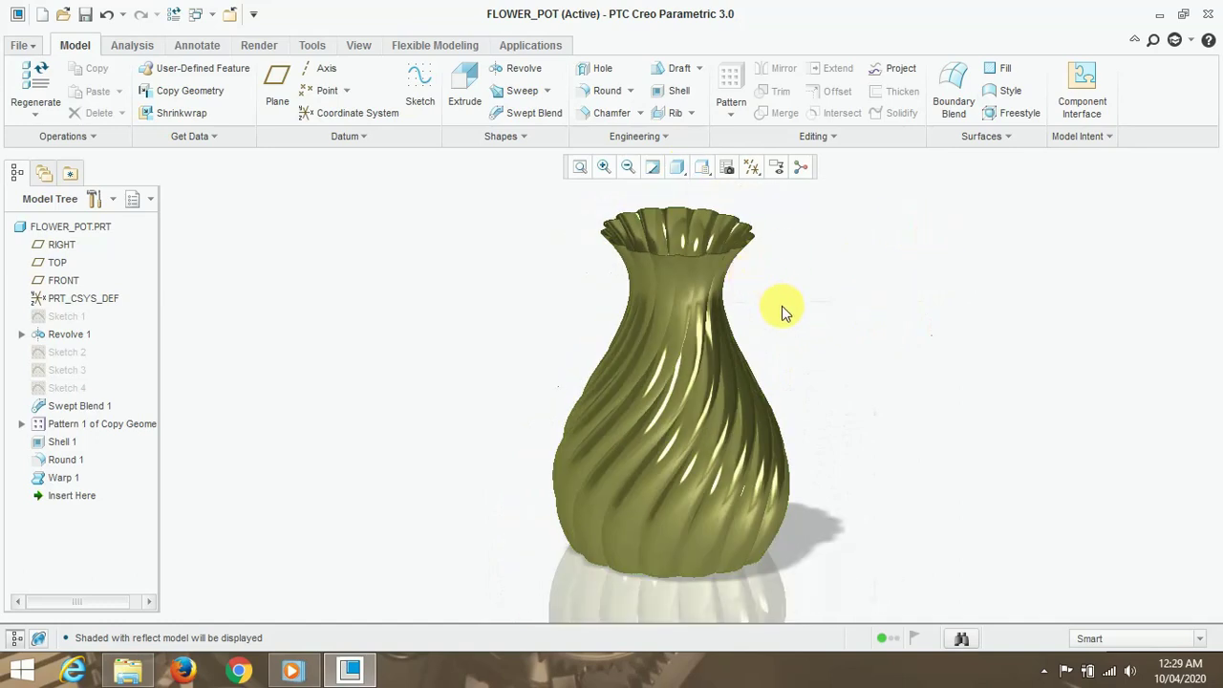
middle_drag(781, 309, 785, 325)
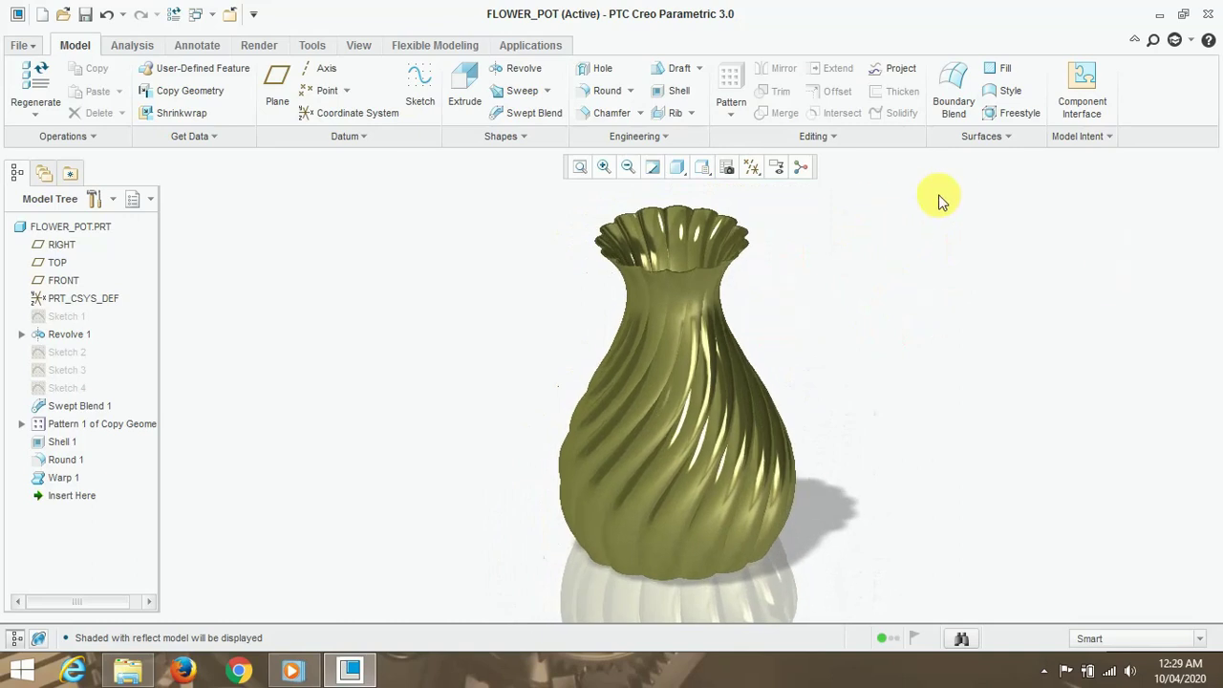
click(264, 52)
Pick a yellow swatch from the Appearance Gallery, briefly toggling datum plane display on and off.
click(81, 100)
click(111, 257)
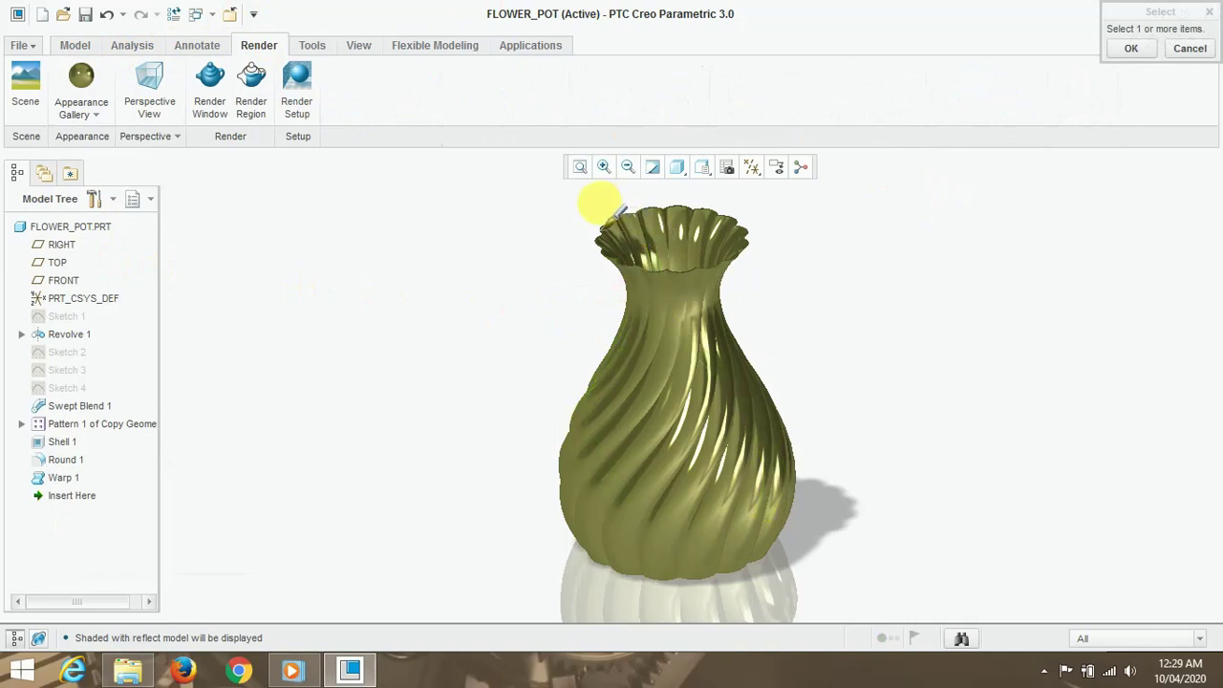
click(753, 170)
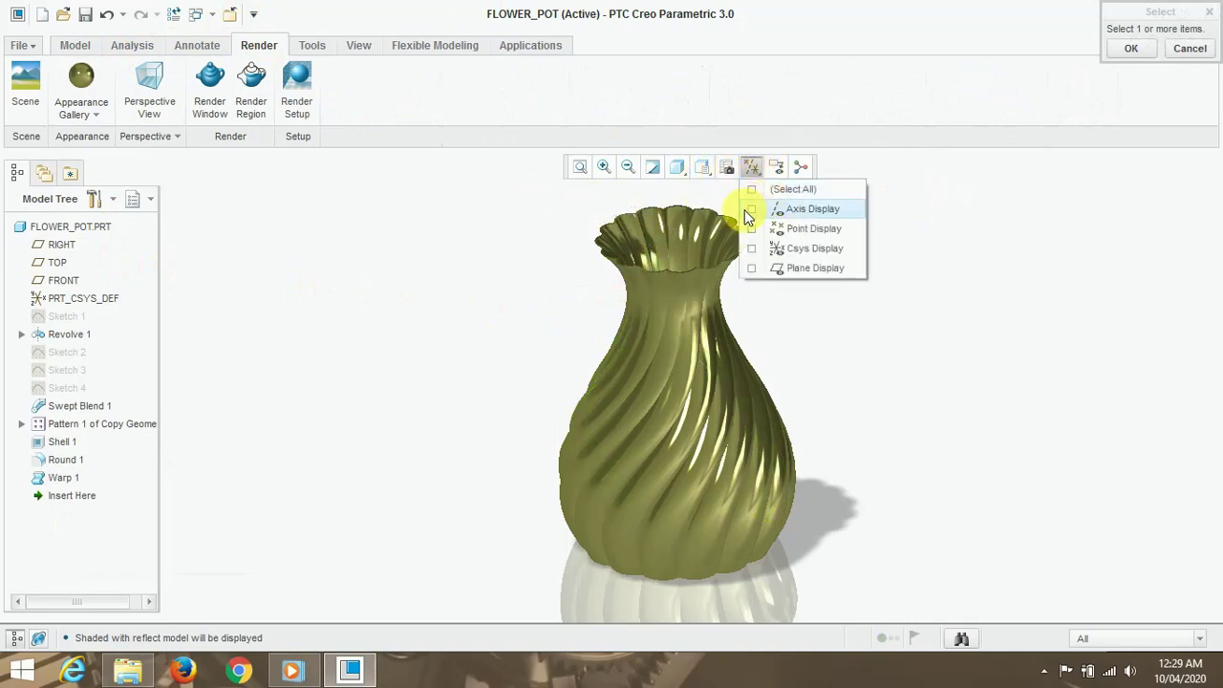
click(752, 270)
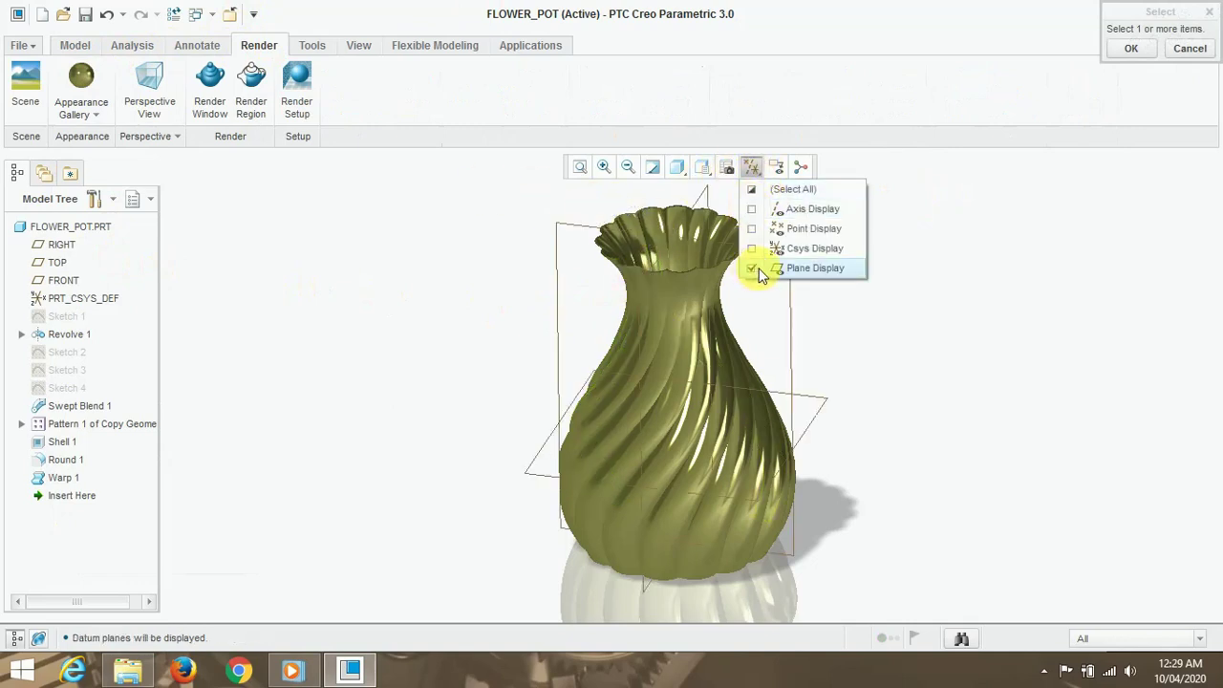
click(752, 269)
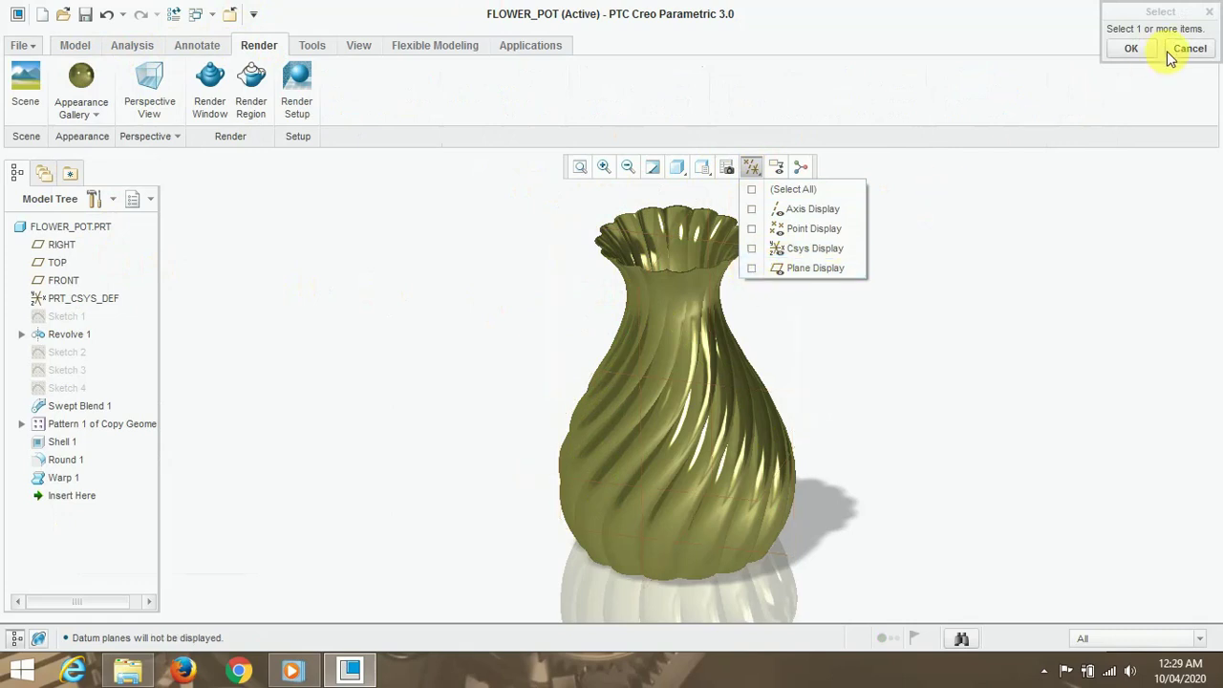
click(1033, 177)
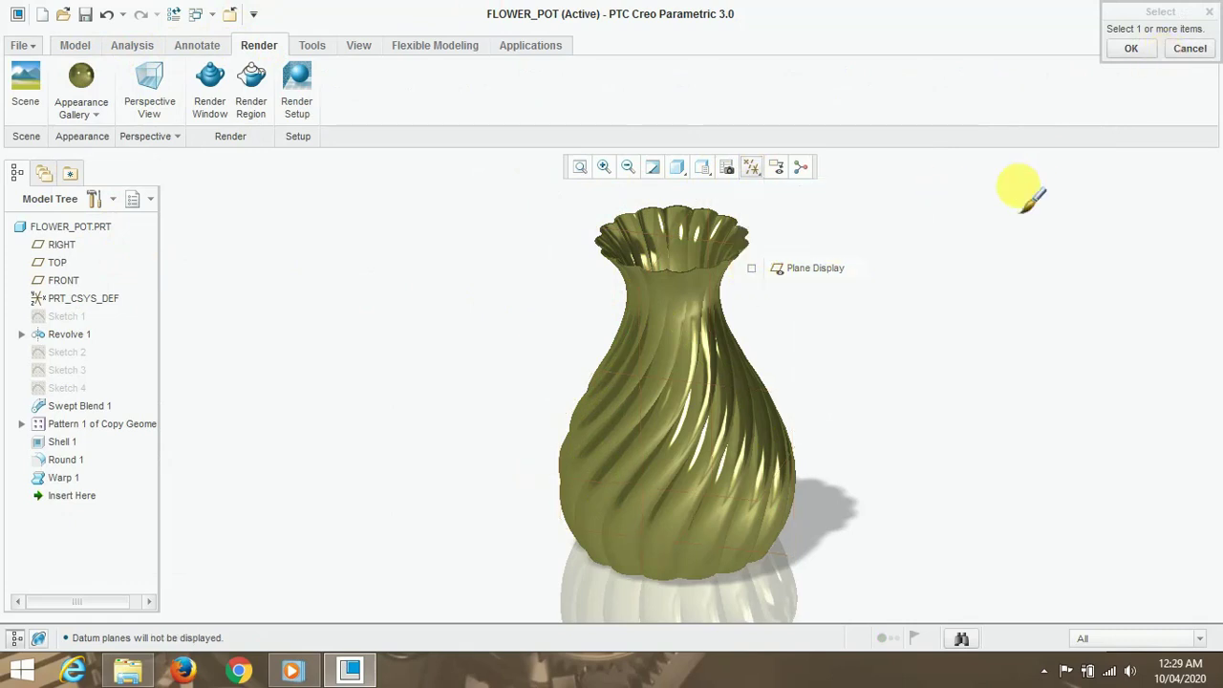
click(1181, 58)
Orbit and zoom to view the yellow vase from above and several angles.
mouse_move(830, 301)
middle_down()
mouse_move(854, 348)
mouse_move(854, 300)
mouse_move(866, 298)
mouse_move(819, 290)
mouse_move(853, 301)
middle_up()
scroll(855, 276, up, 2)
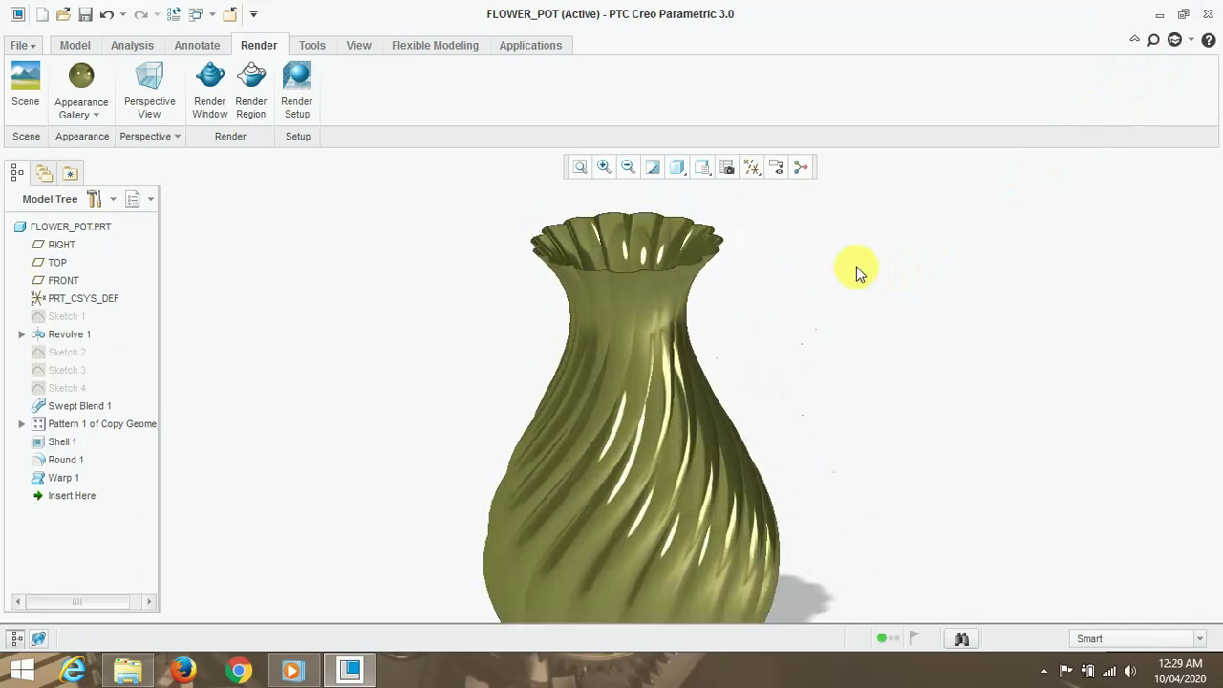
scroll(857, 274, down, 2)
scroll(860, 268, up, 1)
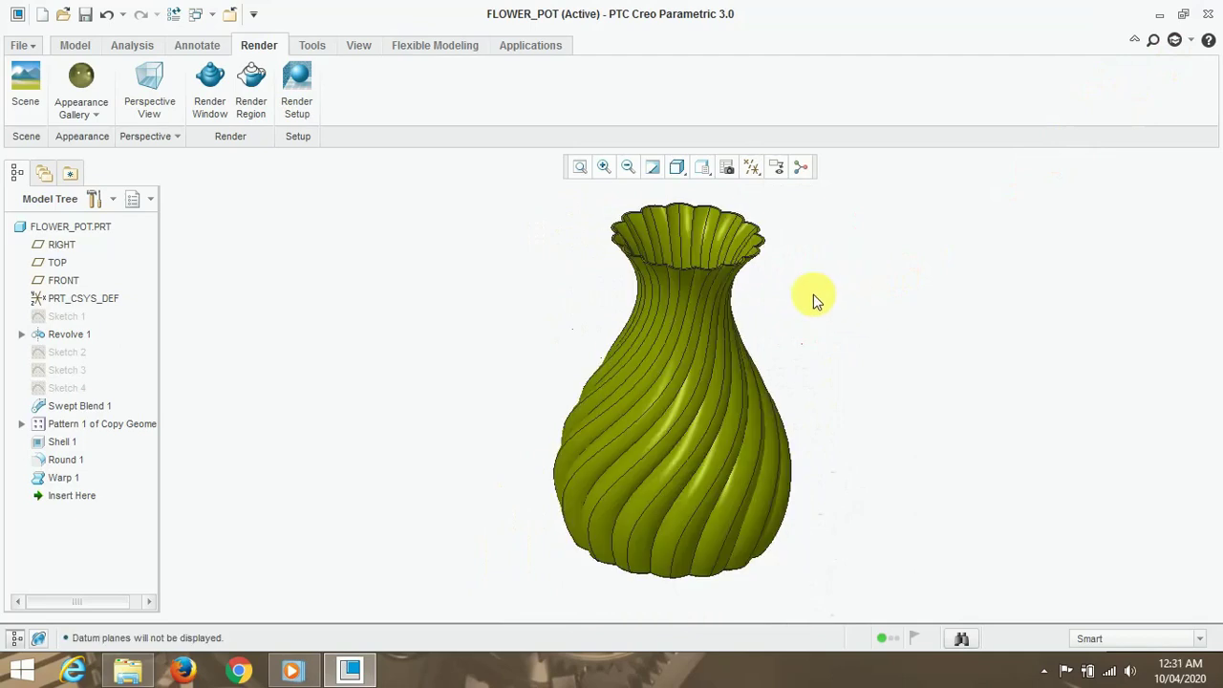
mouse_move(813, 294)
middle_down()
mouse_move(797, 303)
mouse_move(811, 339)
mouse_move(792, 276)
mouse_move(772, 284)
mouse_move(902, 197)
mouse_move(895, 254)
mouse_move(772, 240)
mouse_move(811, 219)
mouse_move(826, 257)
mouse_move(841, 247)
middle_up()
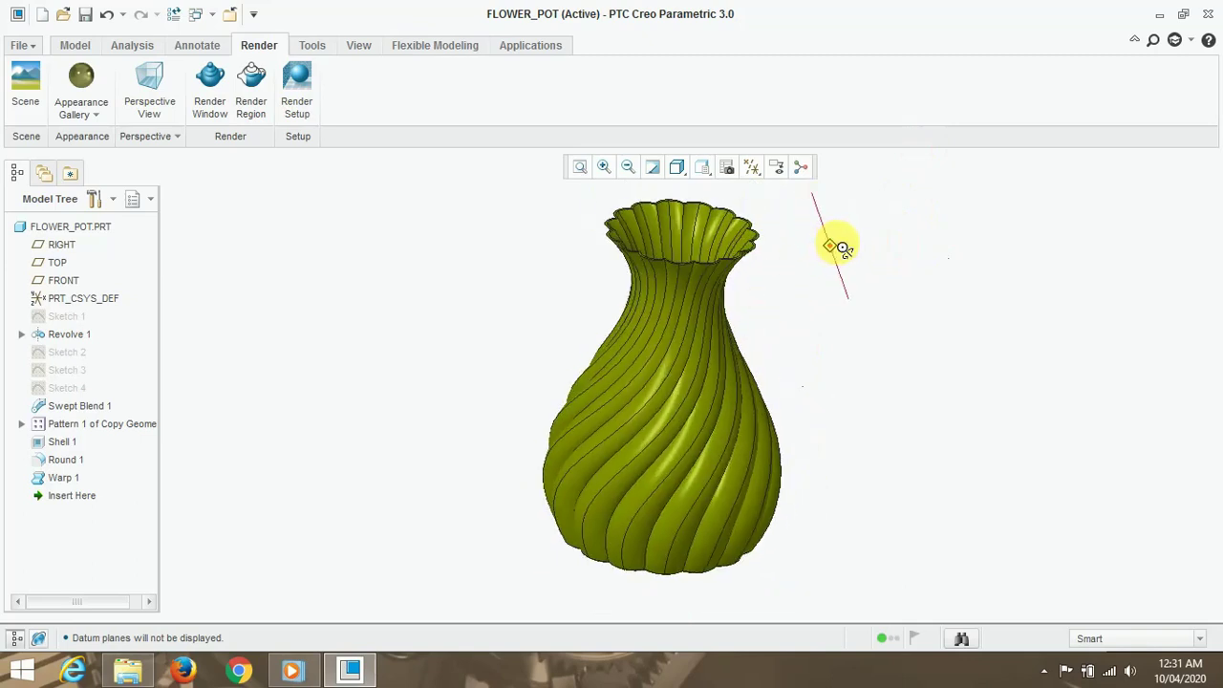
Reapply Shading With Reflections to the olive-yellow vase and spin it slightly.
click(703, 169)
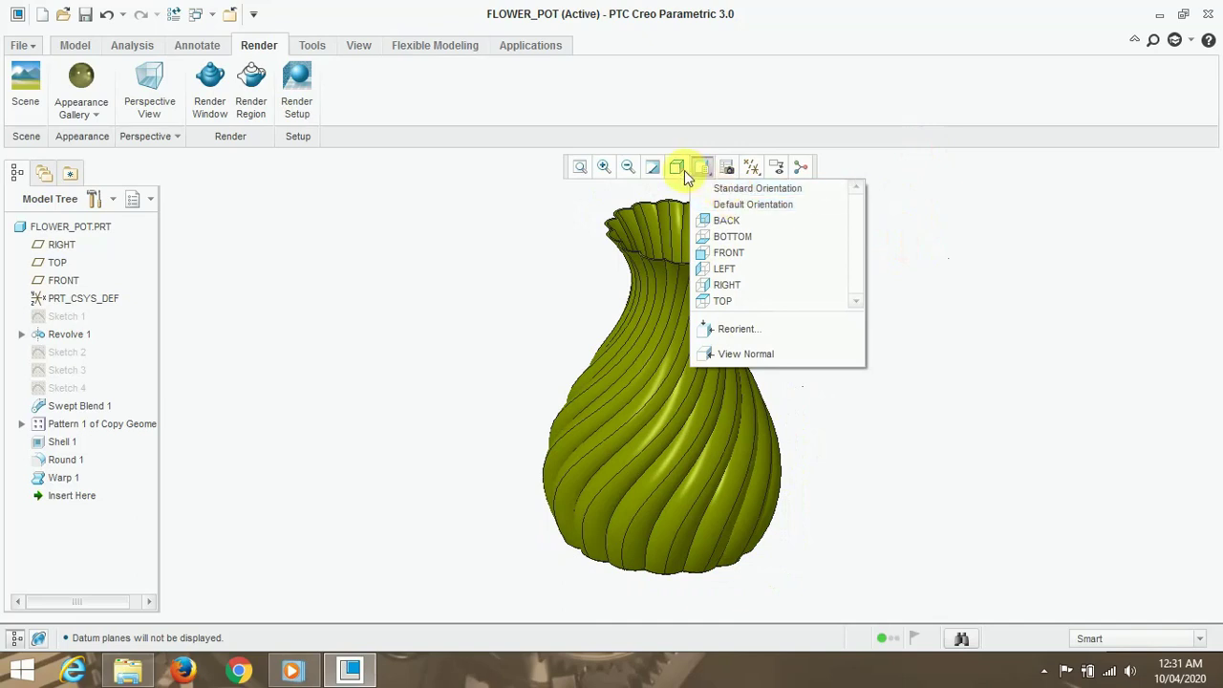
click(683, 169)
middle_drag(838, 289, 835, 287)
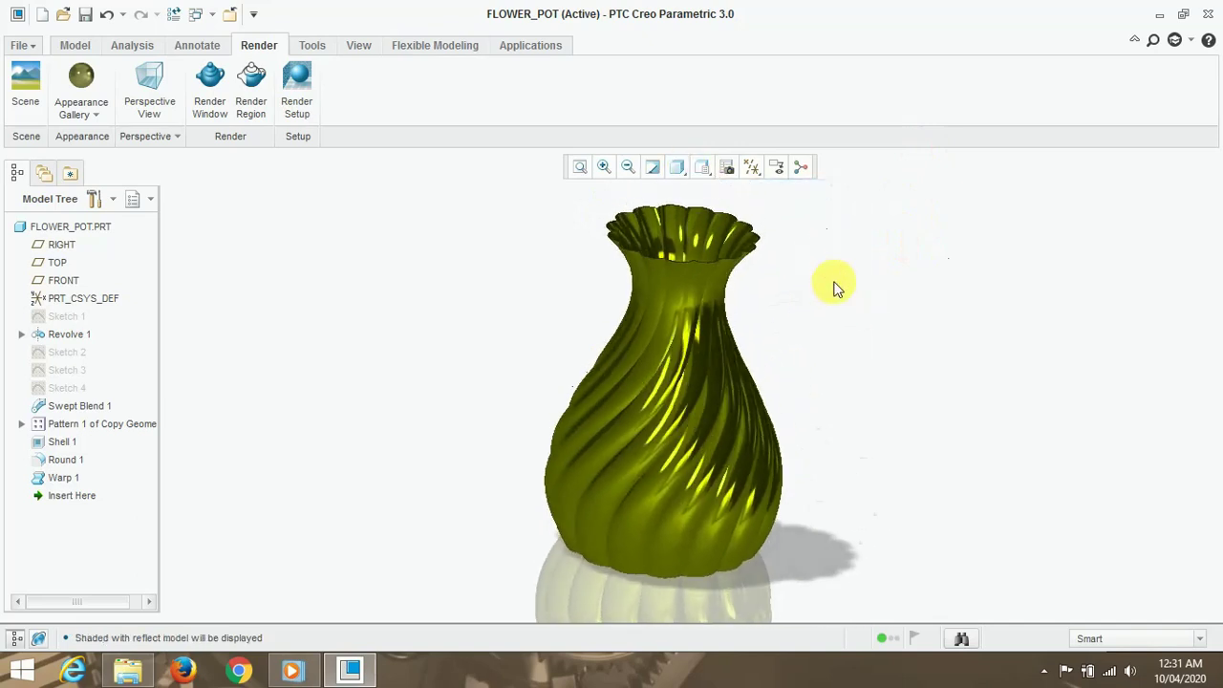